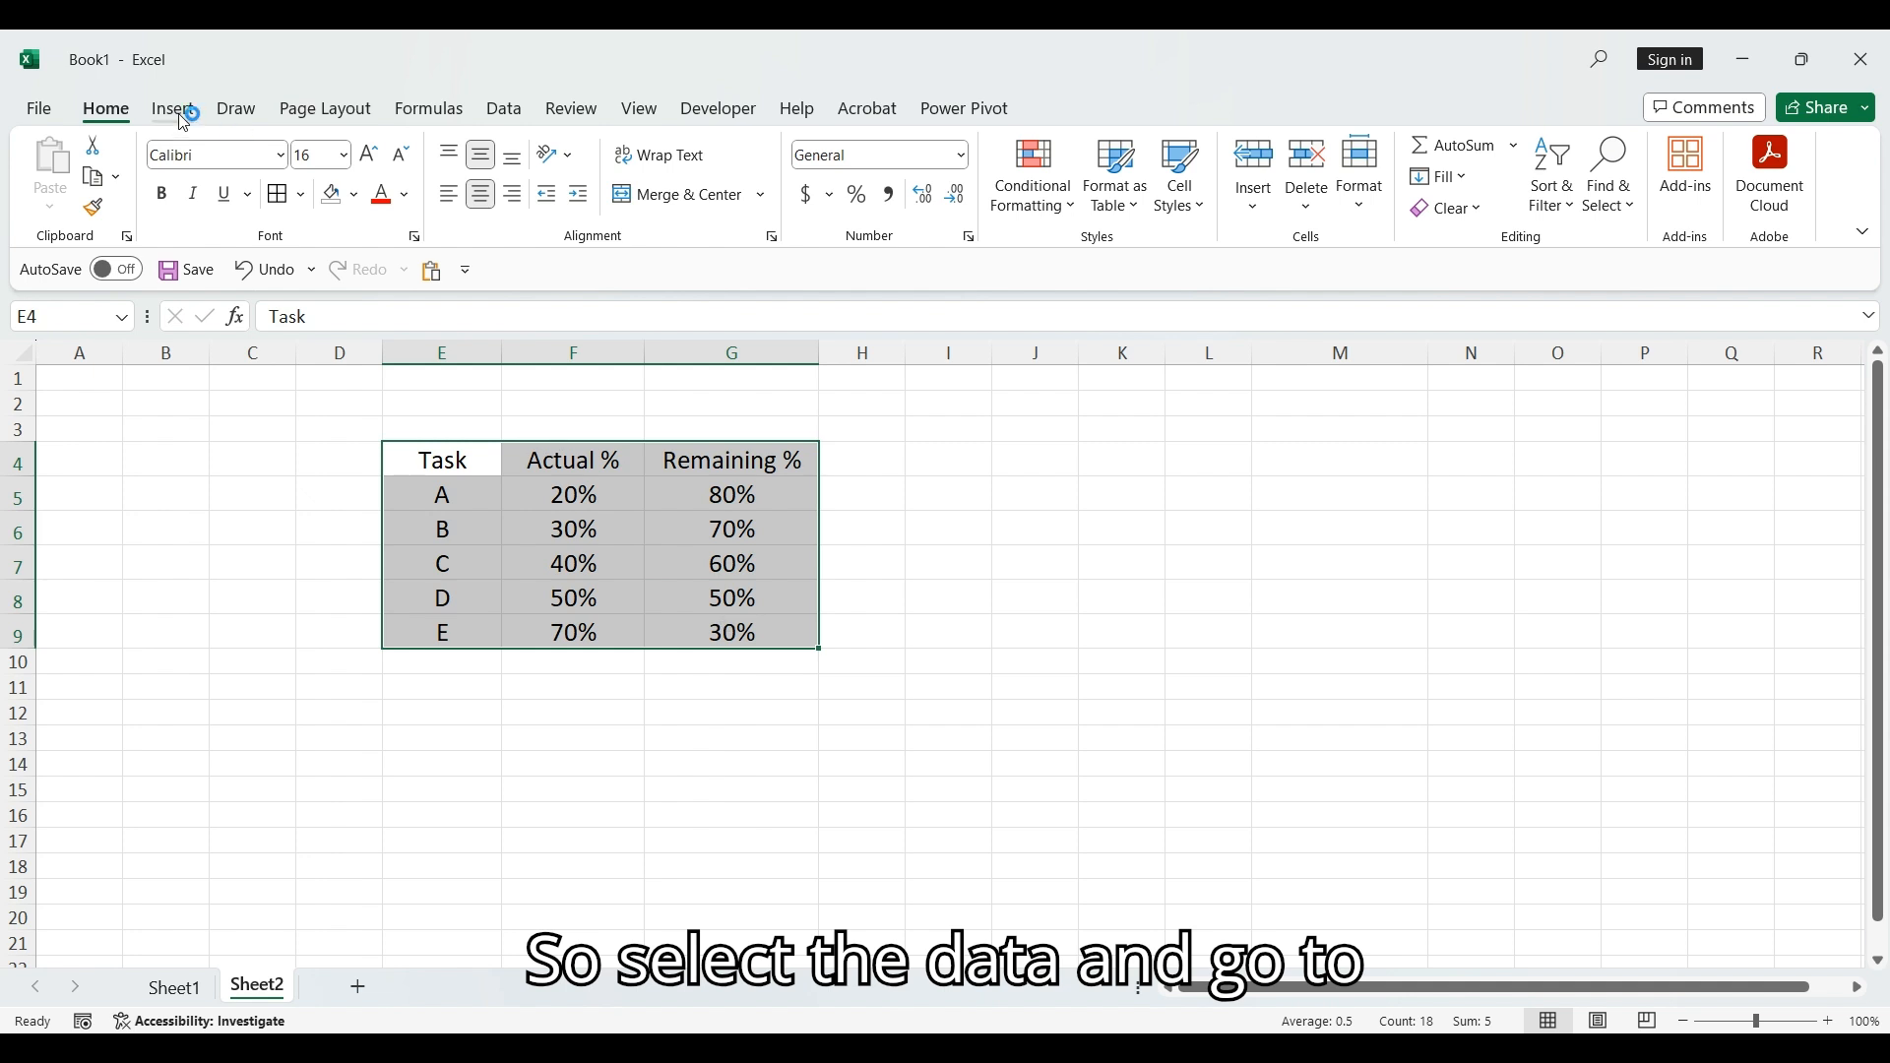
# Insert a 3-D 100% stacked column chart from the selected task data and place it to the right of the table.
pyautogui.click(176, 109)
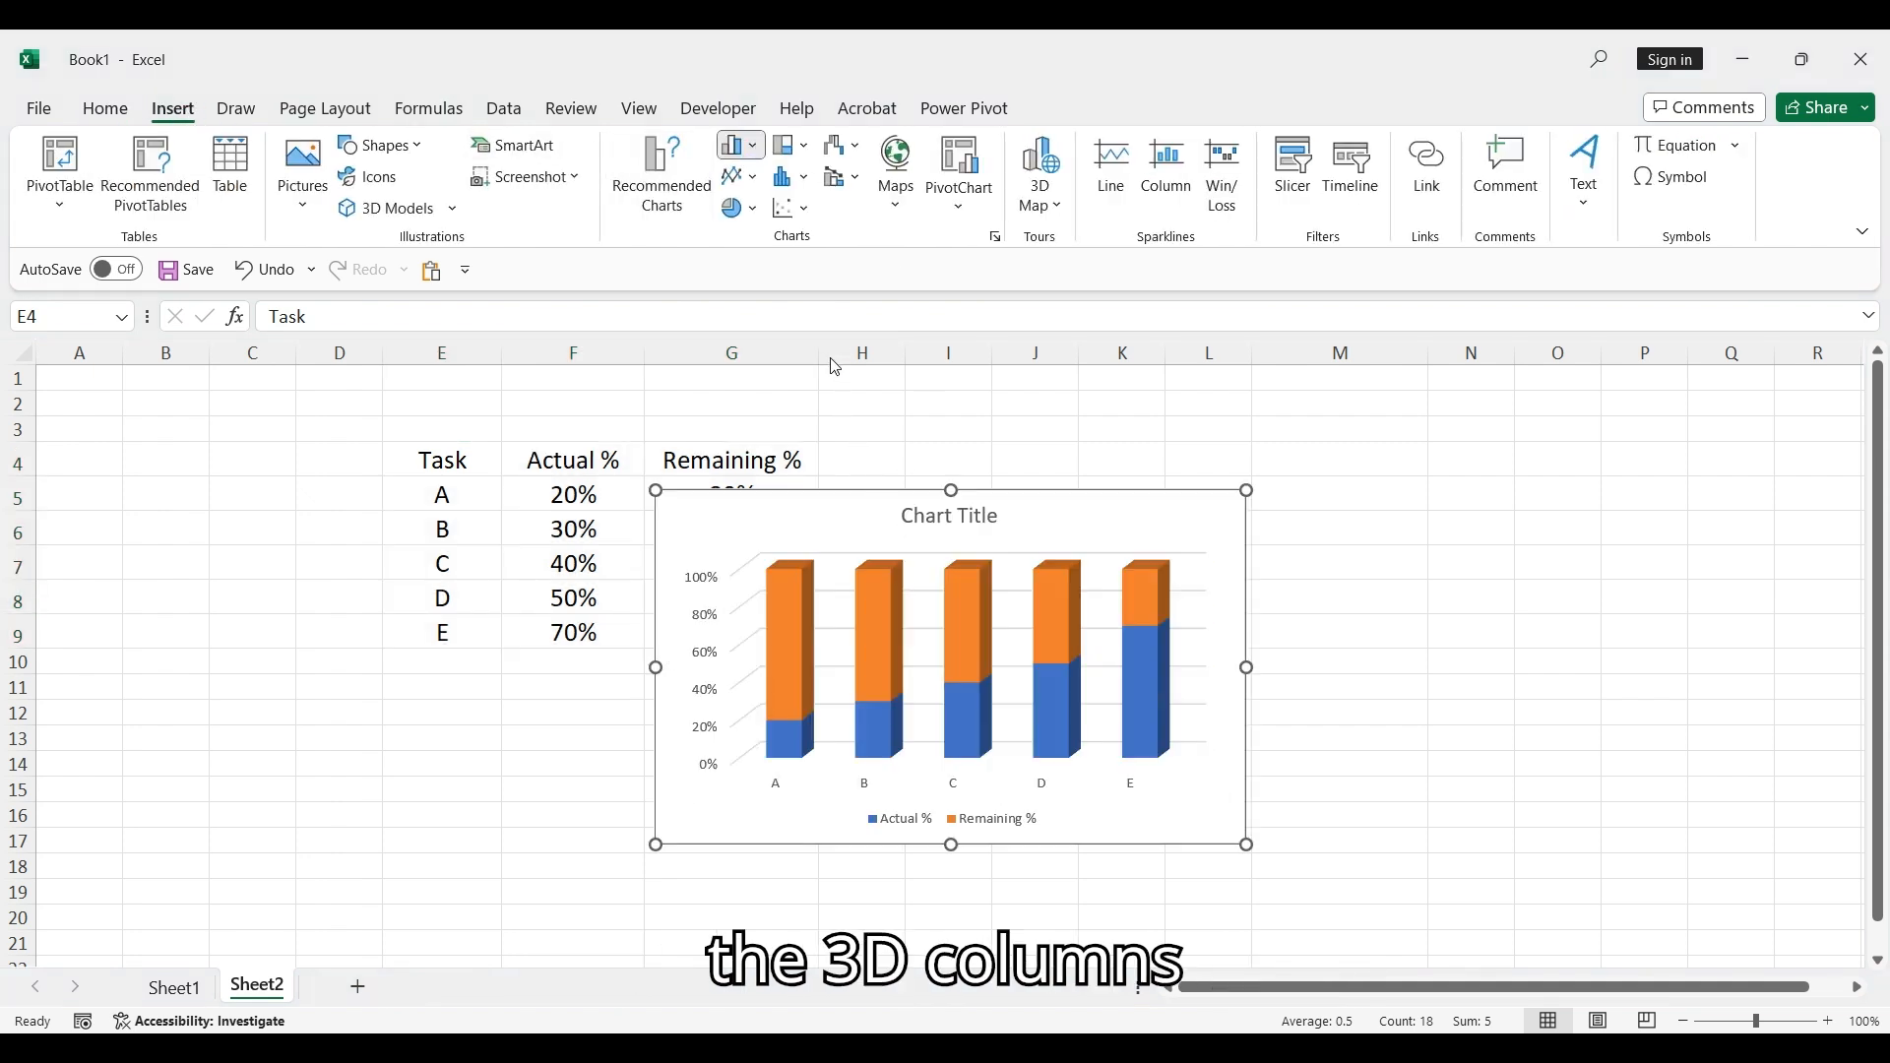
pyautogui.moveTo(1050, 505); pyautogui.dragTo(1259, 437)
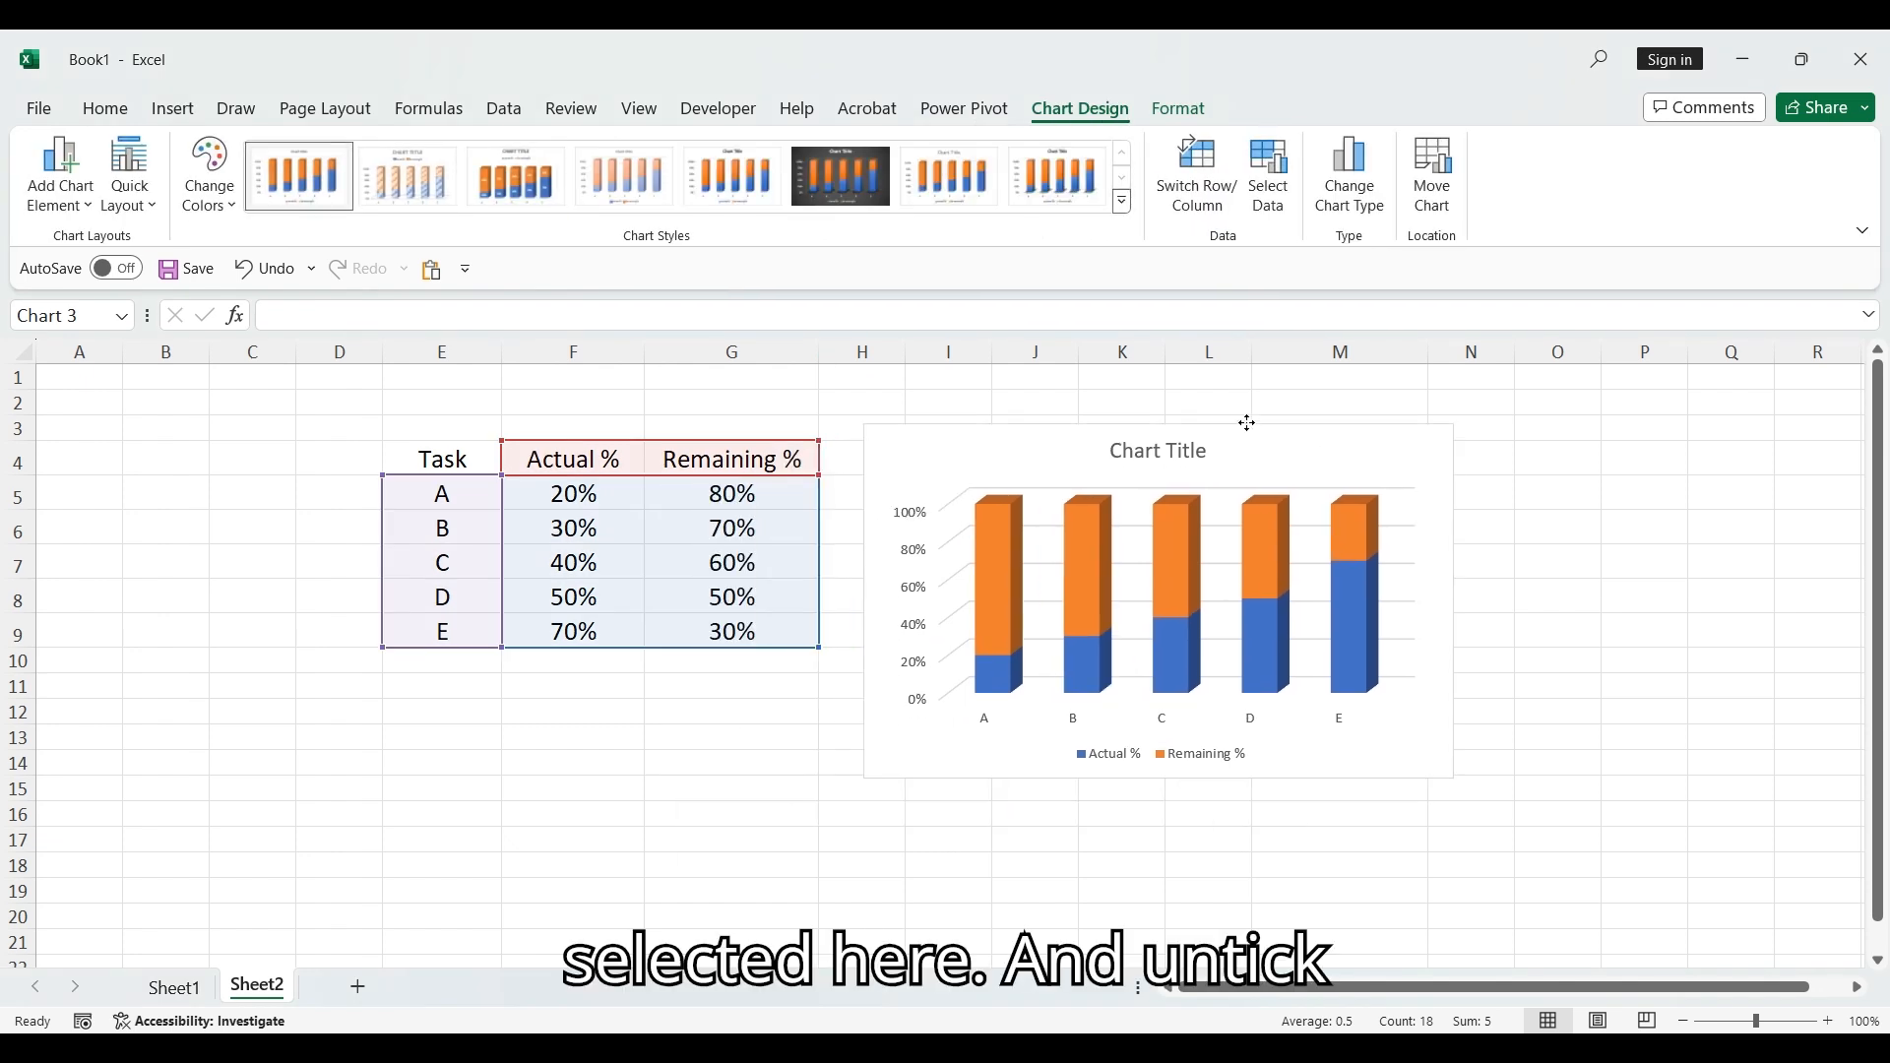
# Remove the axes, chart title, gridlines and legend from the chart.
pyautogui.click(1538, 474)
pyautogui.click(1540, 523)
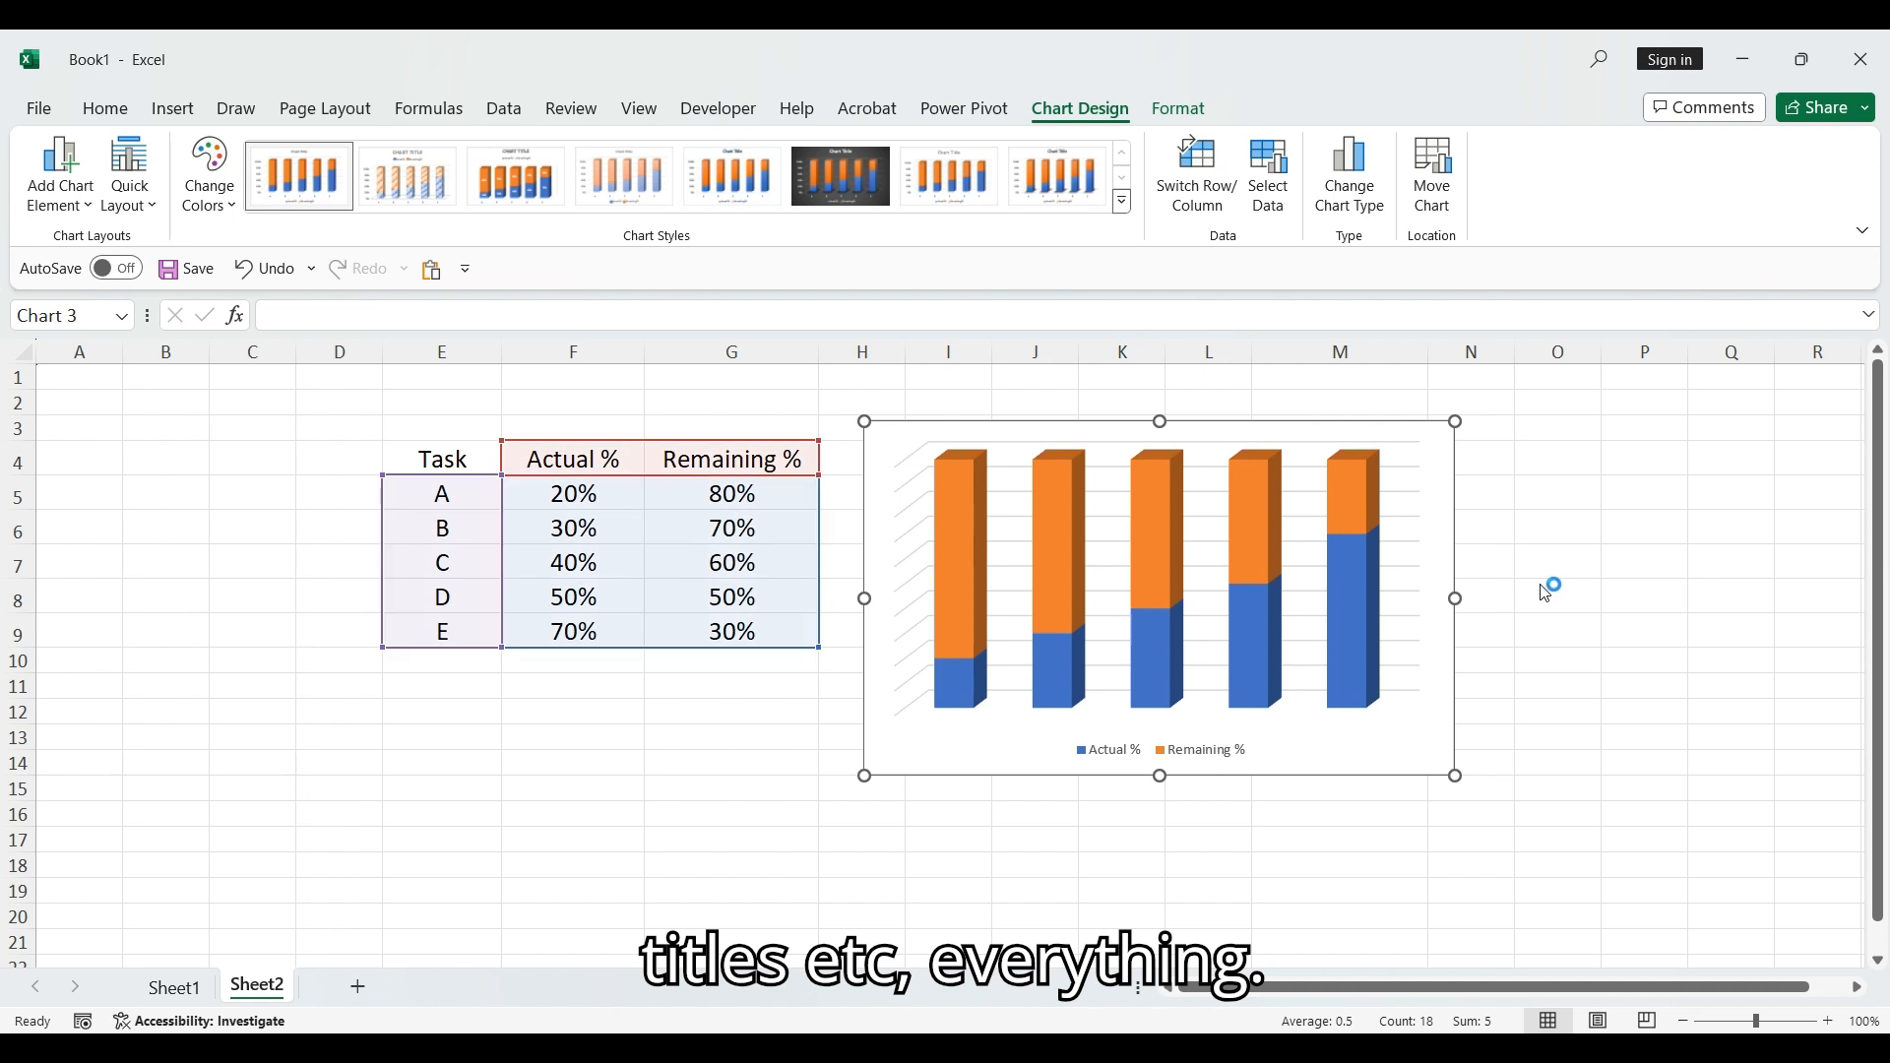
pyautogui.click(1548, 594)
pyautogui.click(1546, 617)
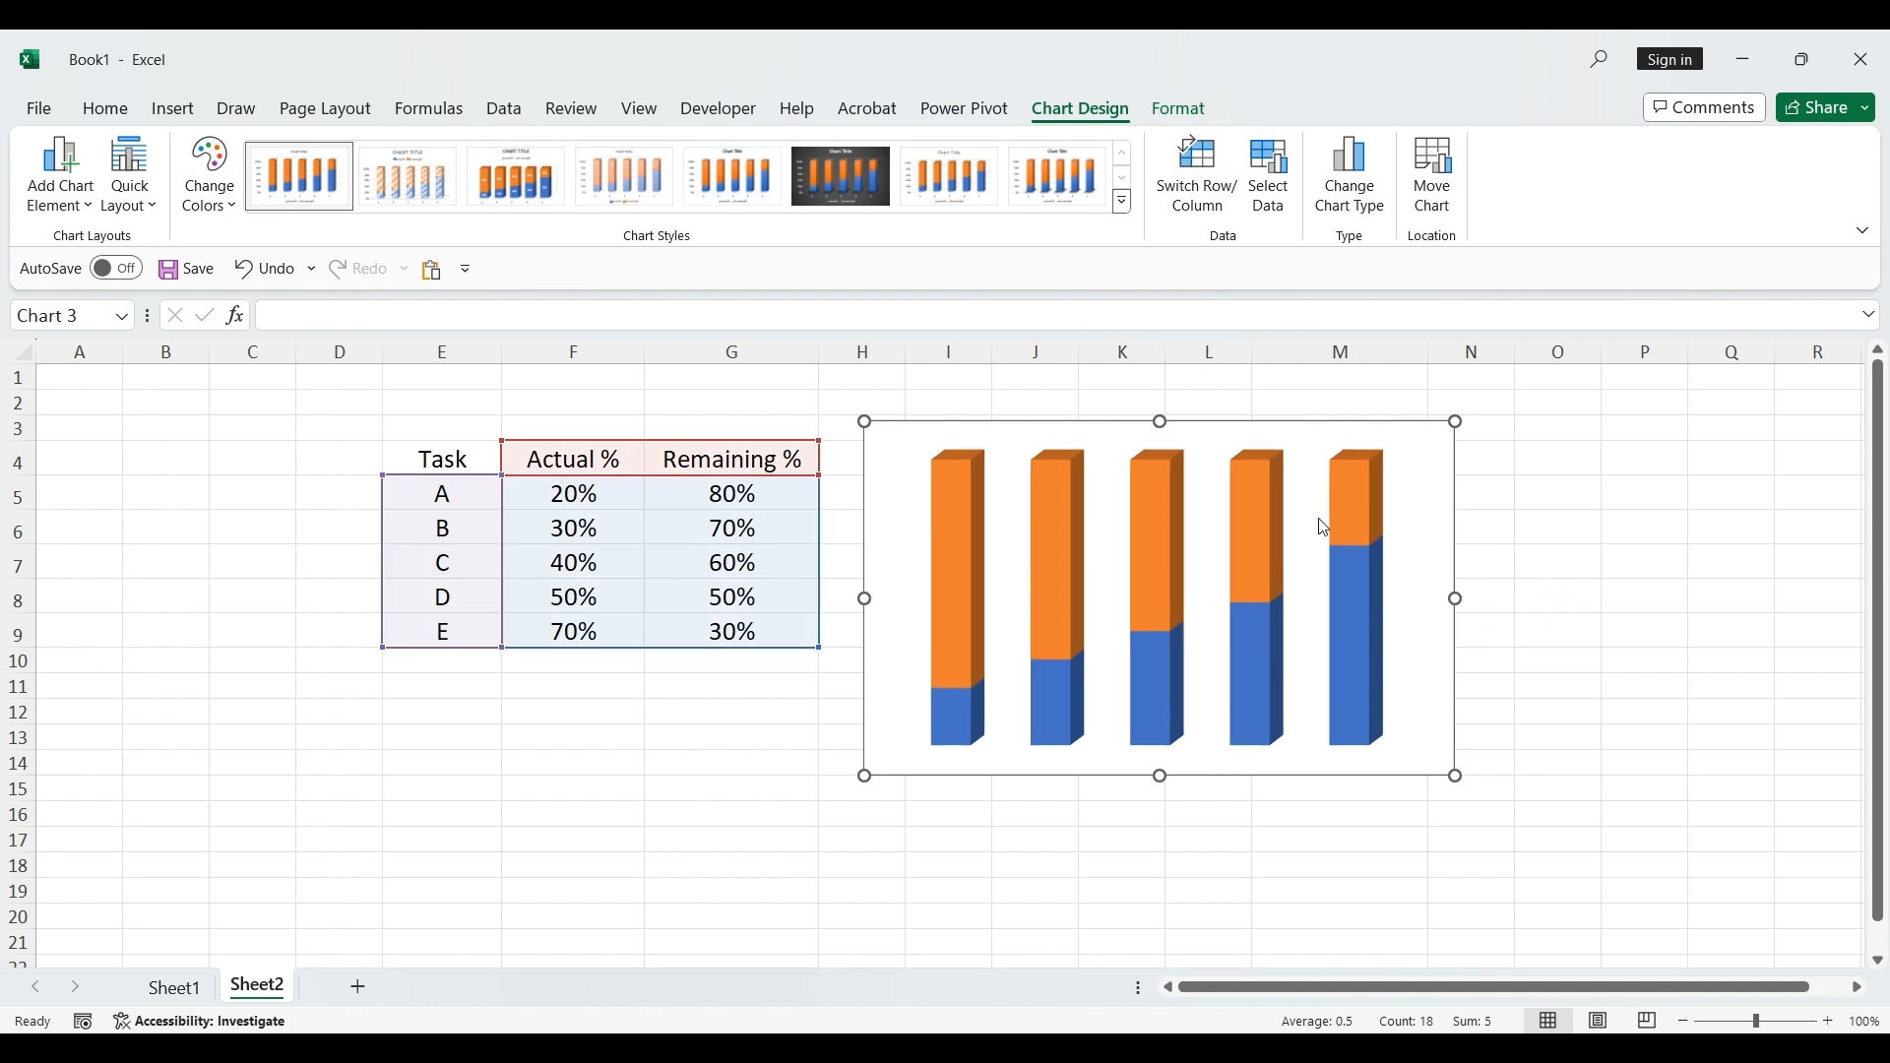
# Change the Remaining % series' column shape to Cylinder and set the gap width to 170%.
pyautogui.doubleClick(1369, 540)
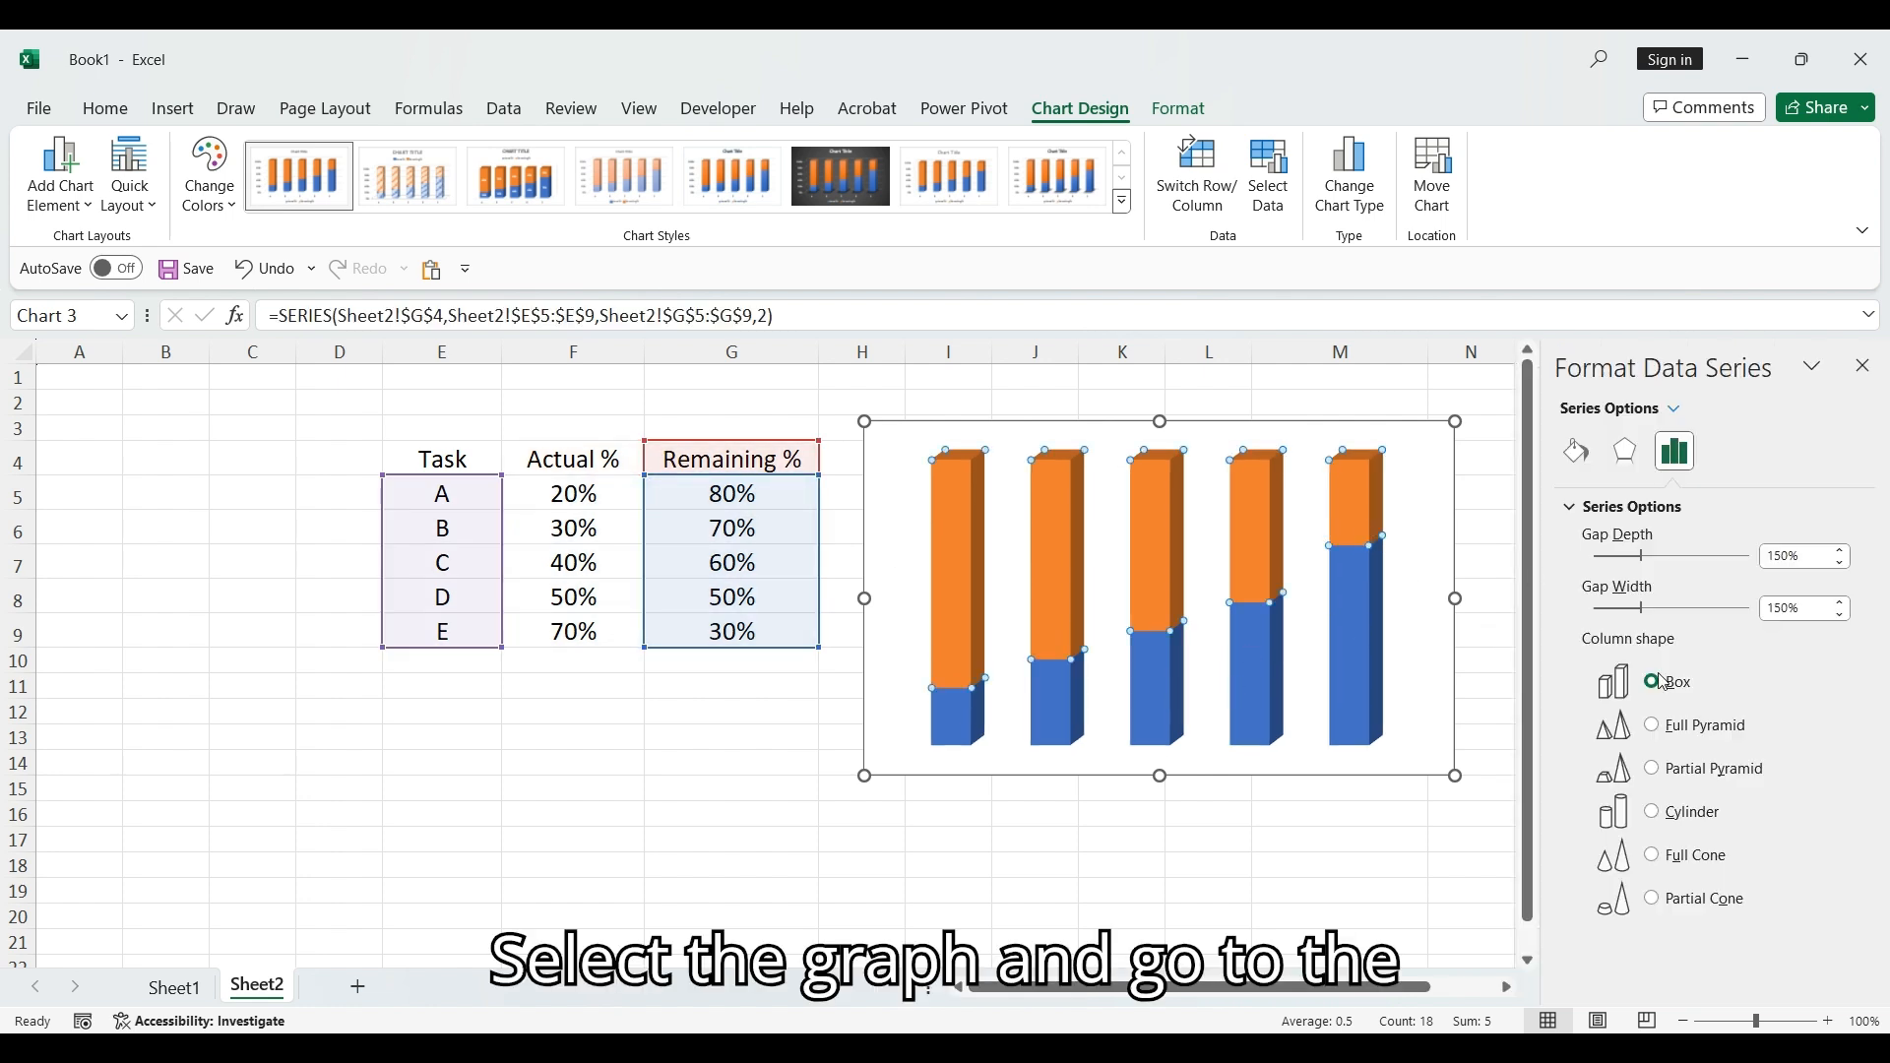
pyautogui.click(1689, 814)
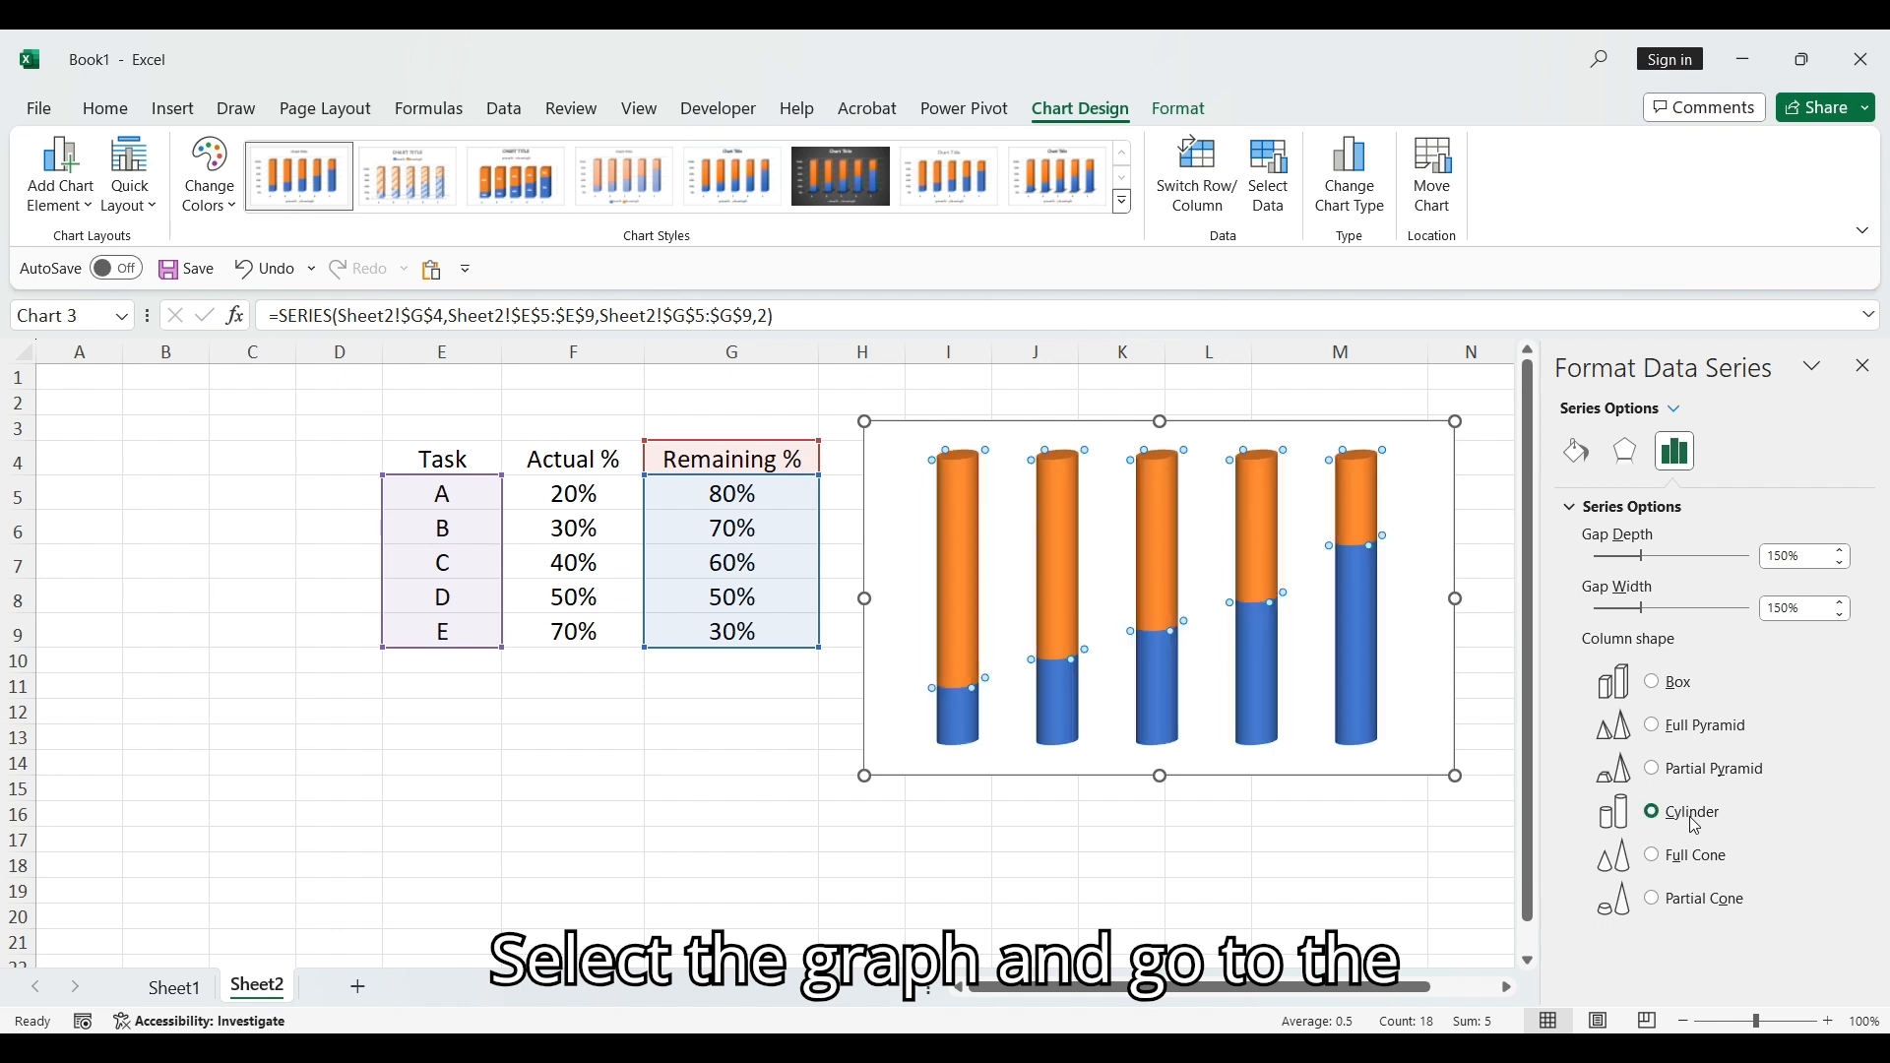
pyautogui.click(1714, 610)
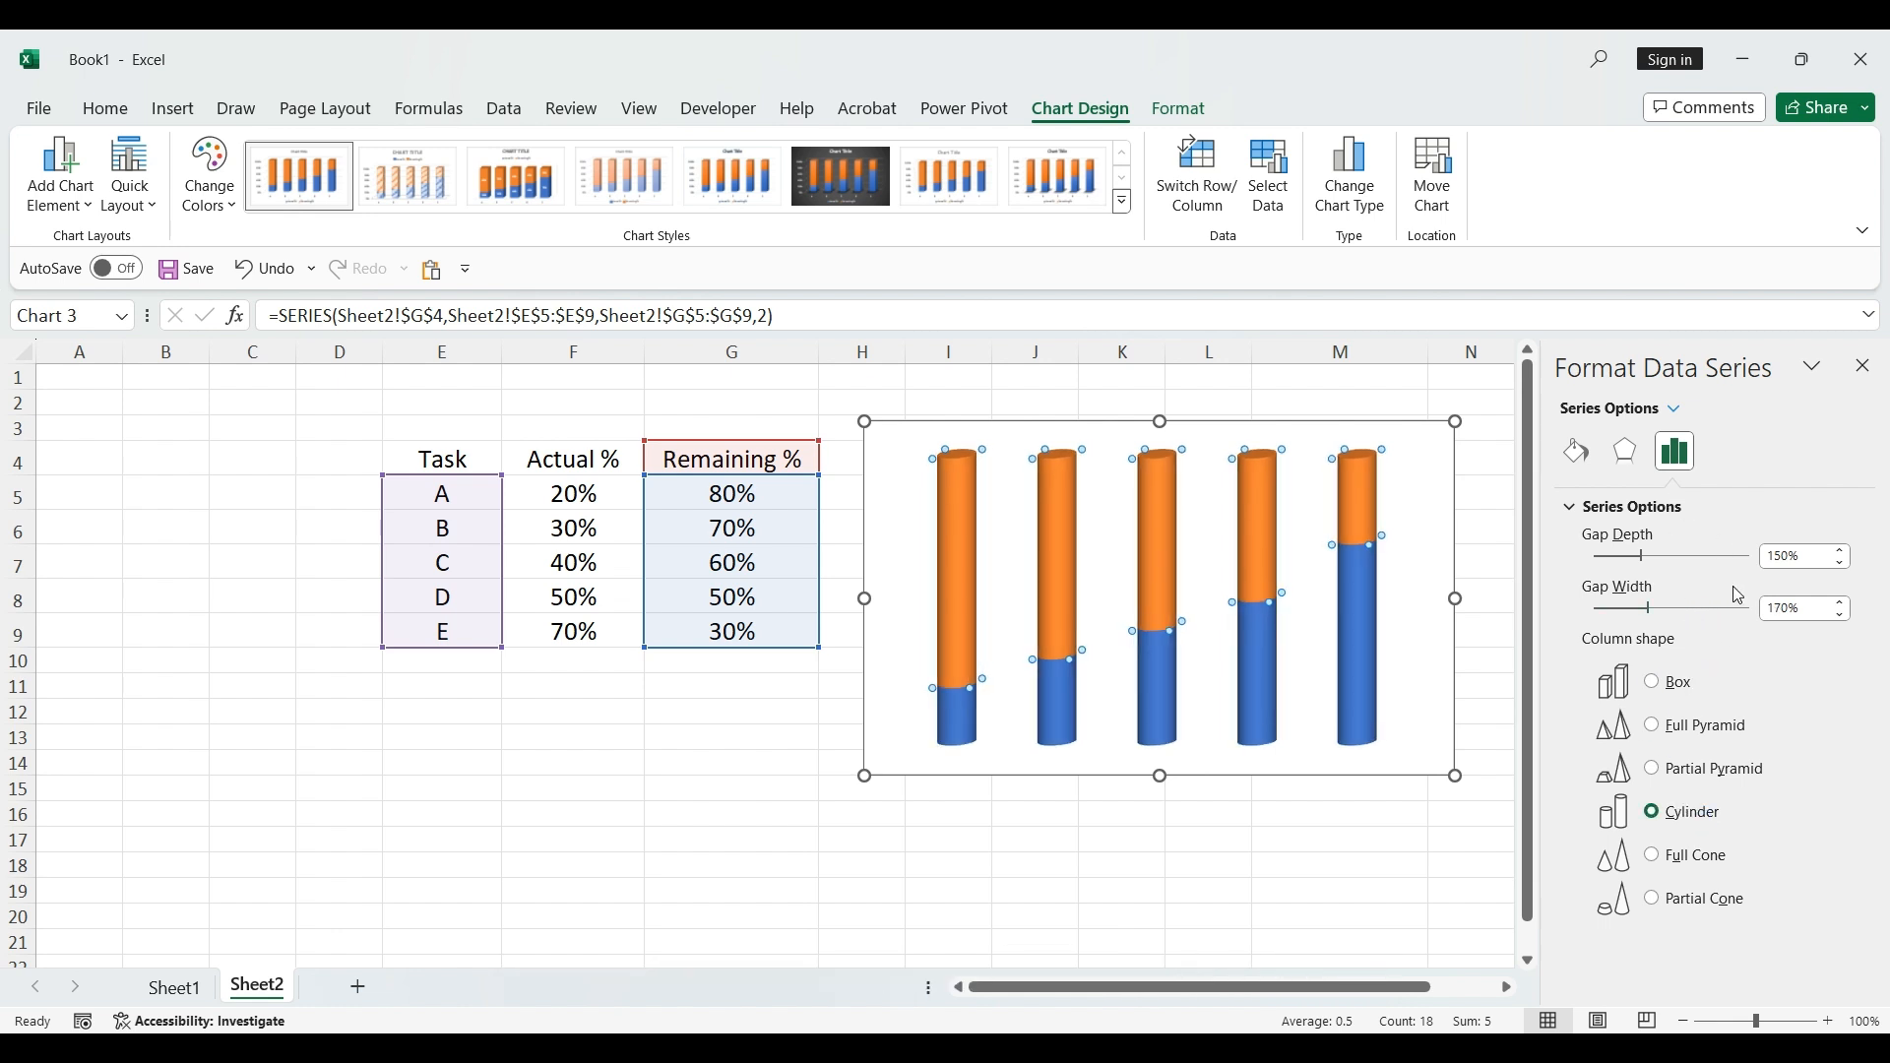
# Widen the chart's cylinders by setting the Remaining % series' gap width to 46%.
pyautogui.click(1503, 712)
pyautogui.click(1302, 565)
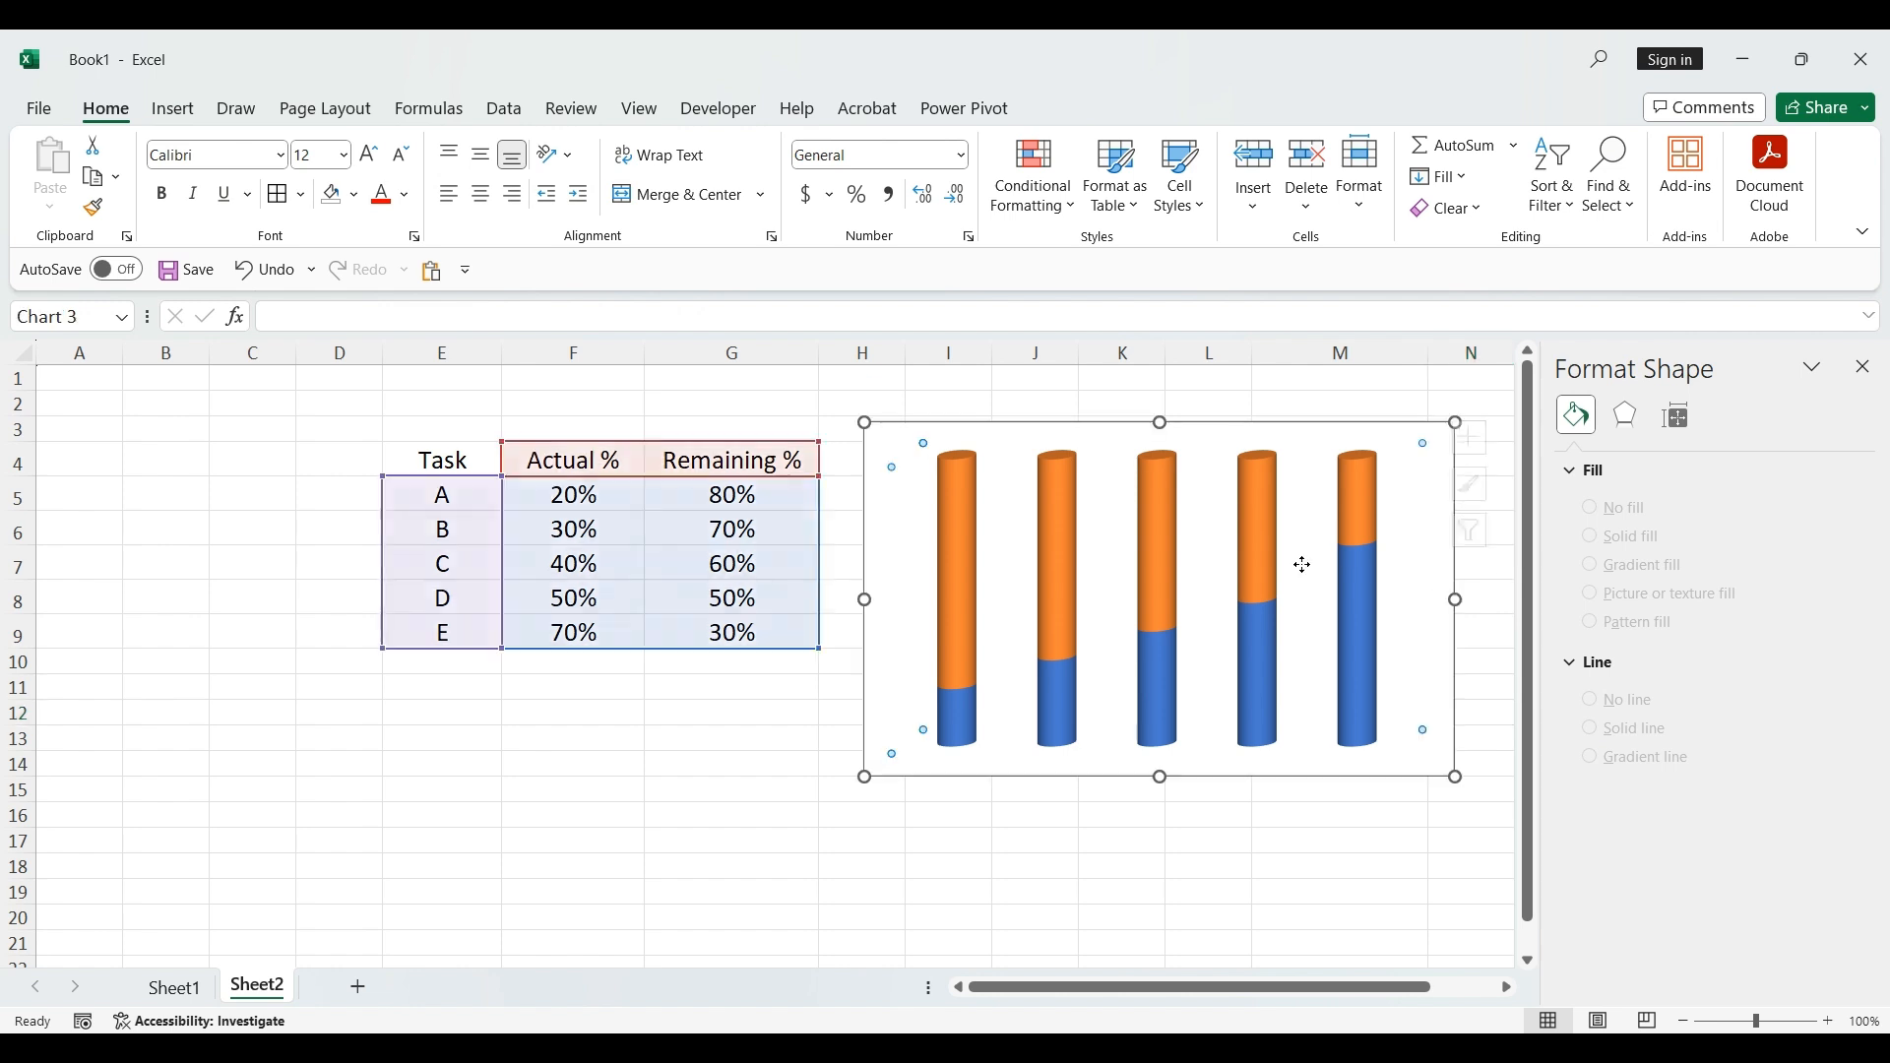
pyautogui.click(1357, 548)
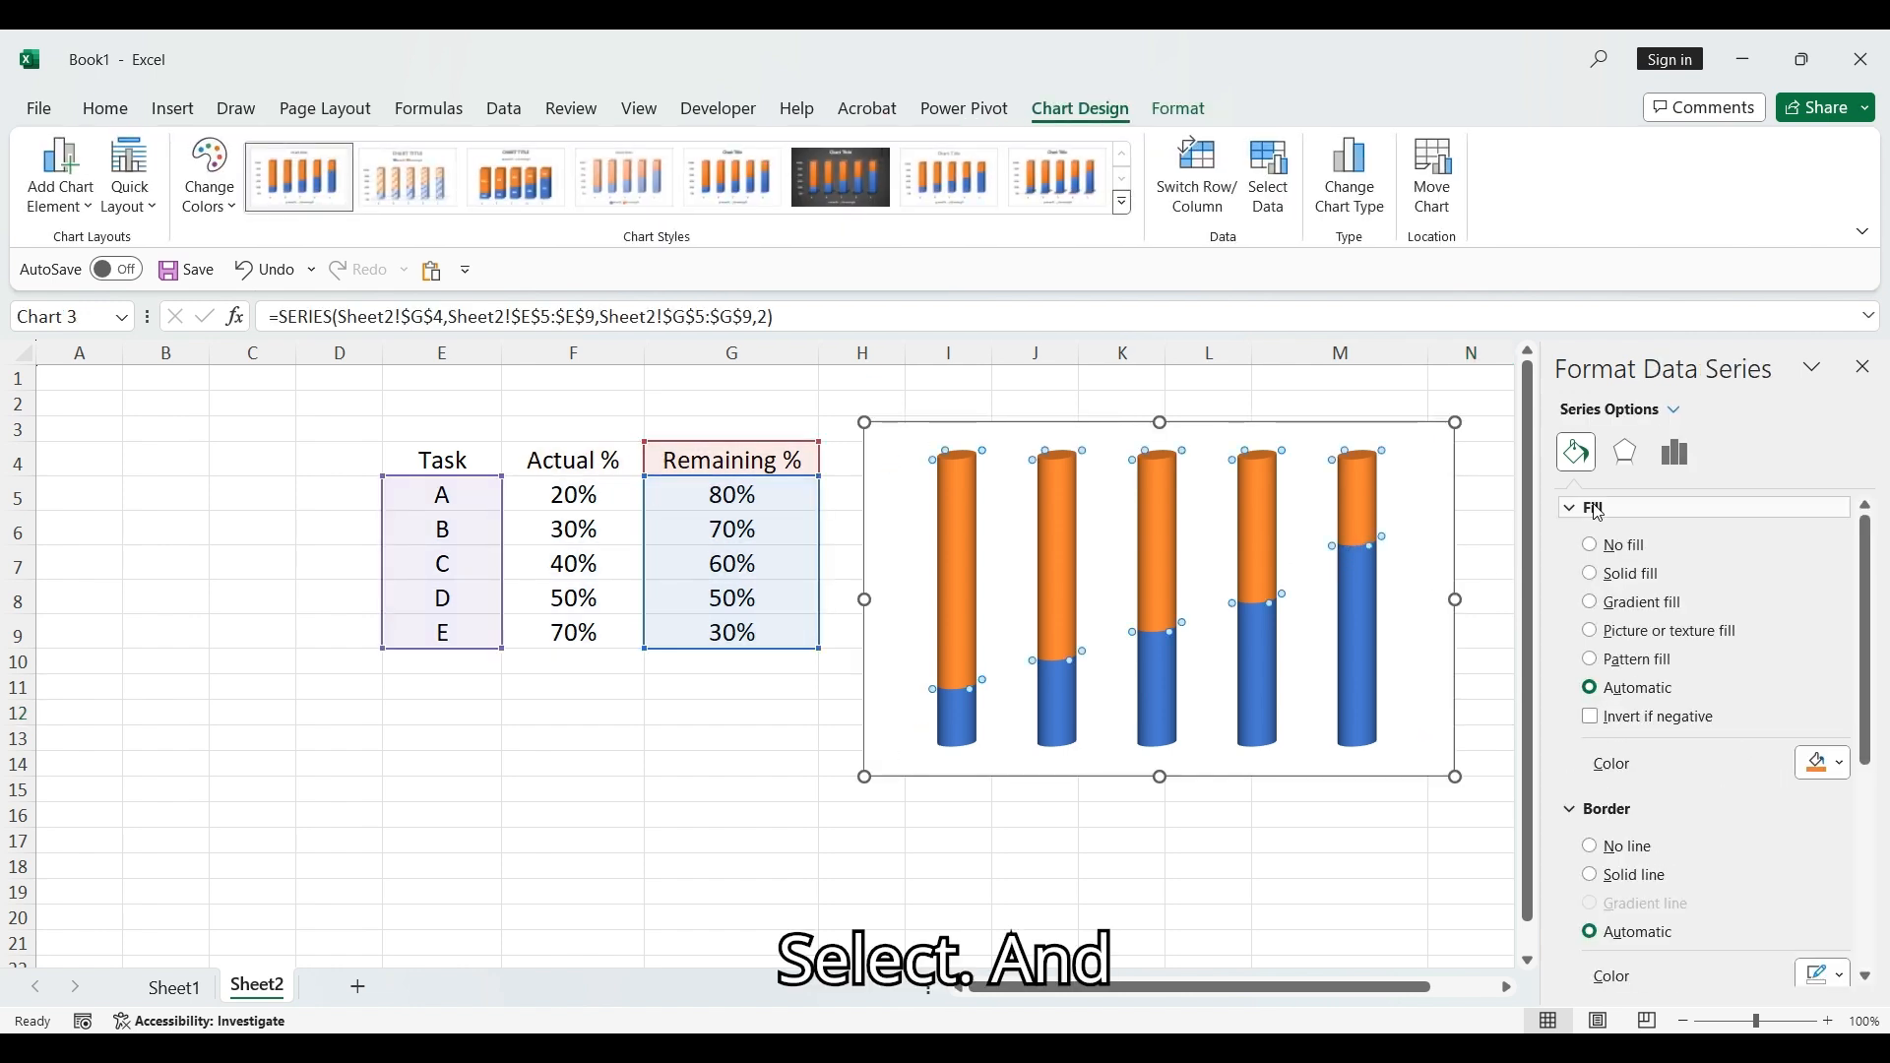
pyautogui.click(1674, 453)
pyautogui.moveTo(1626, 608); pyautogui.dragTo(1606, 612)
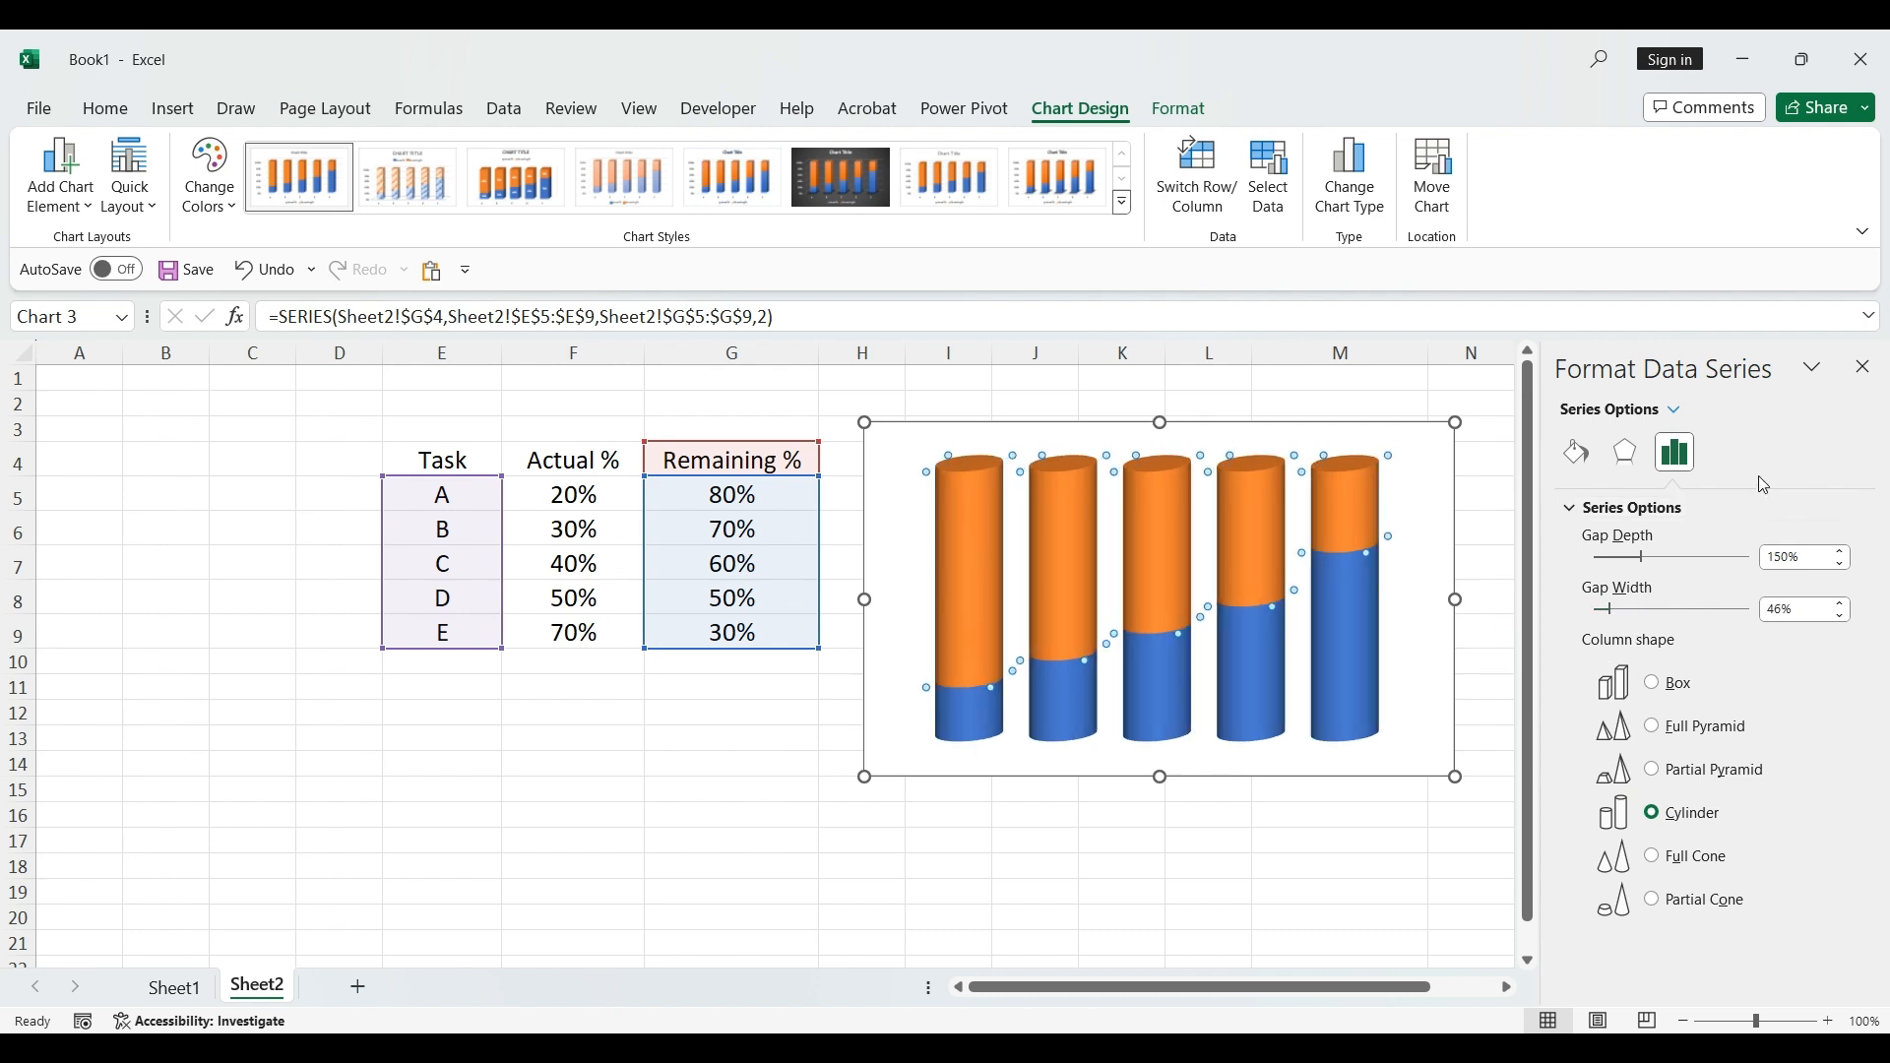
# Give the whole Remaining % series a solid white fill.
pyautogui.click(1246, 812)
pyautogui.click(1249, 494)
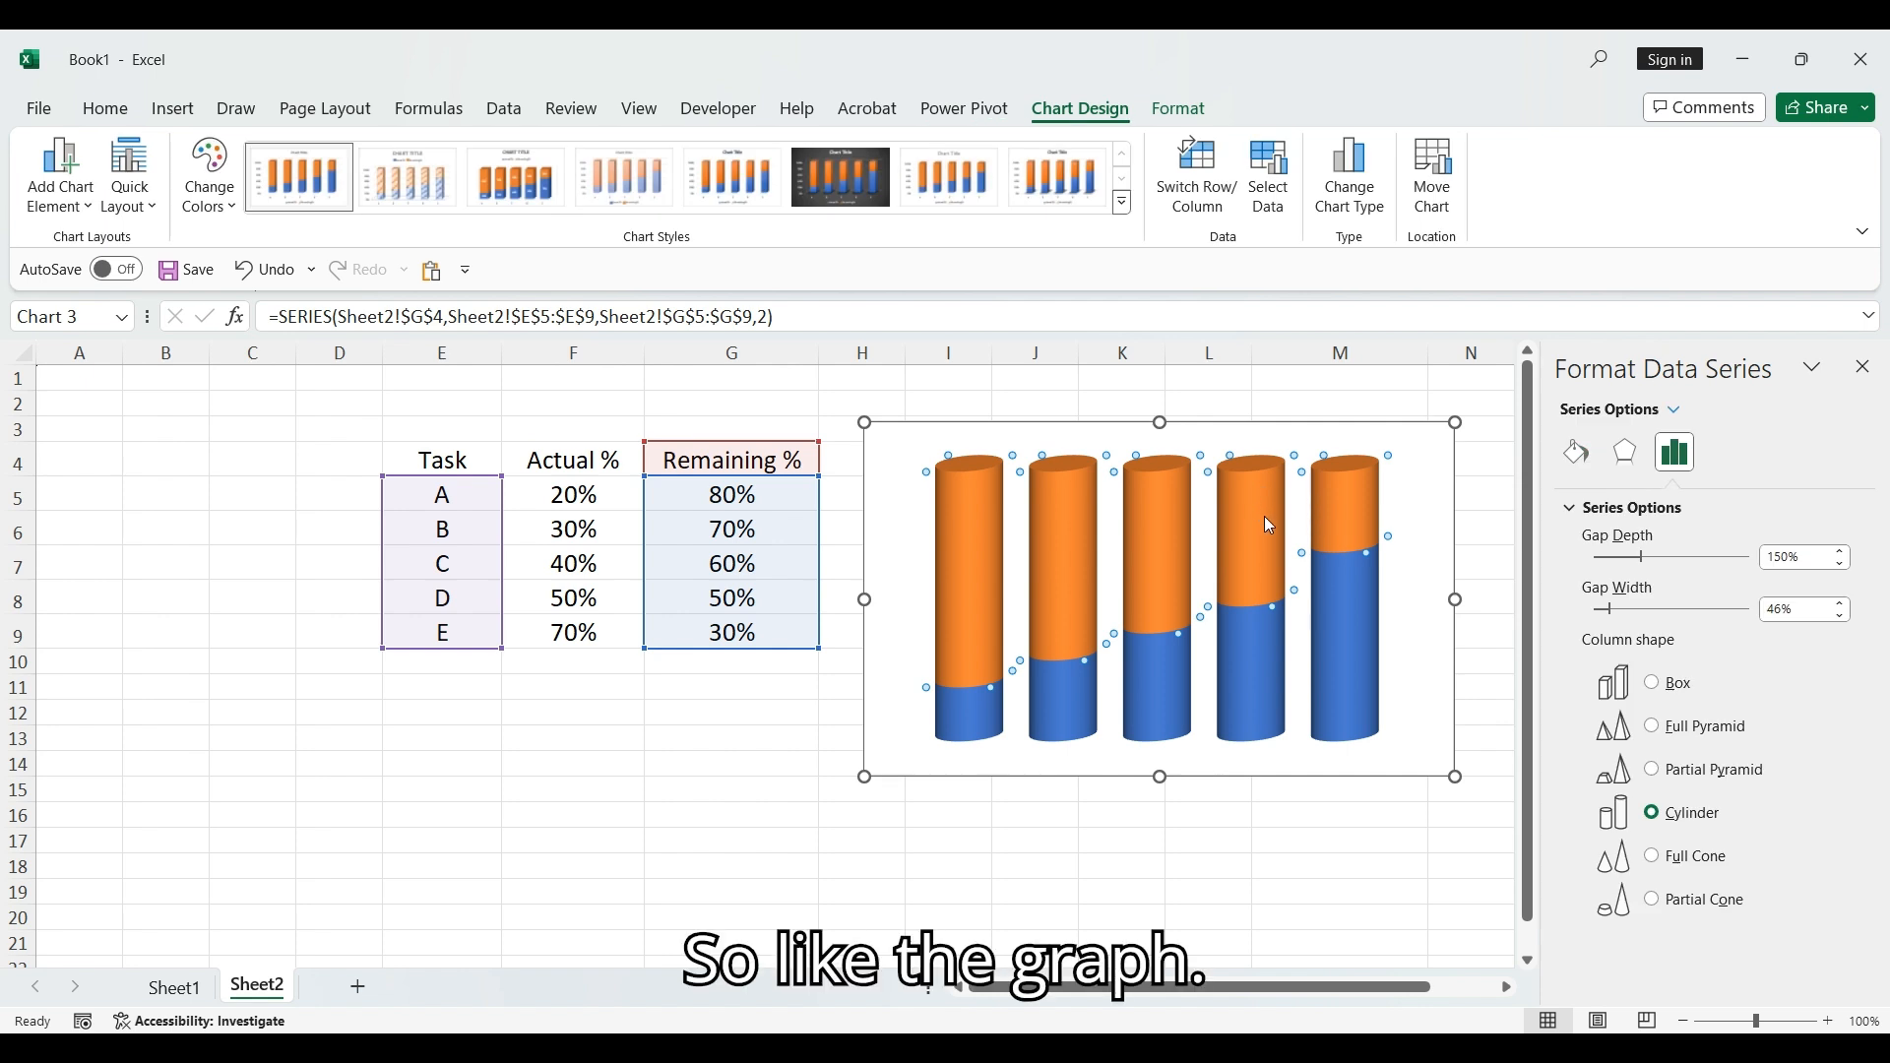
pyautogui.click(1246, 546)
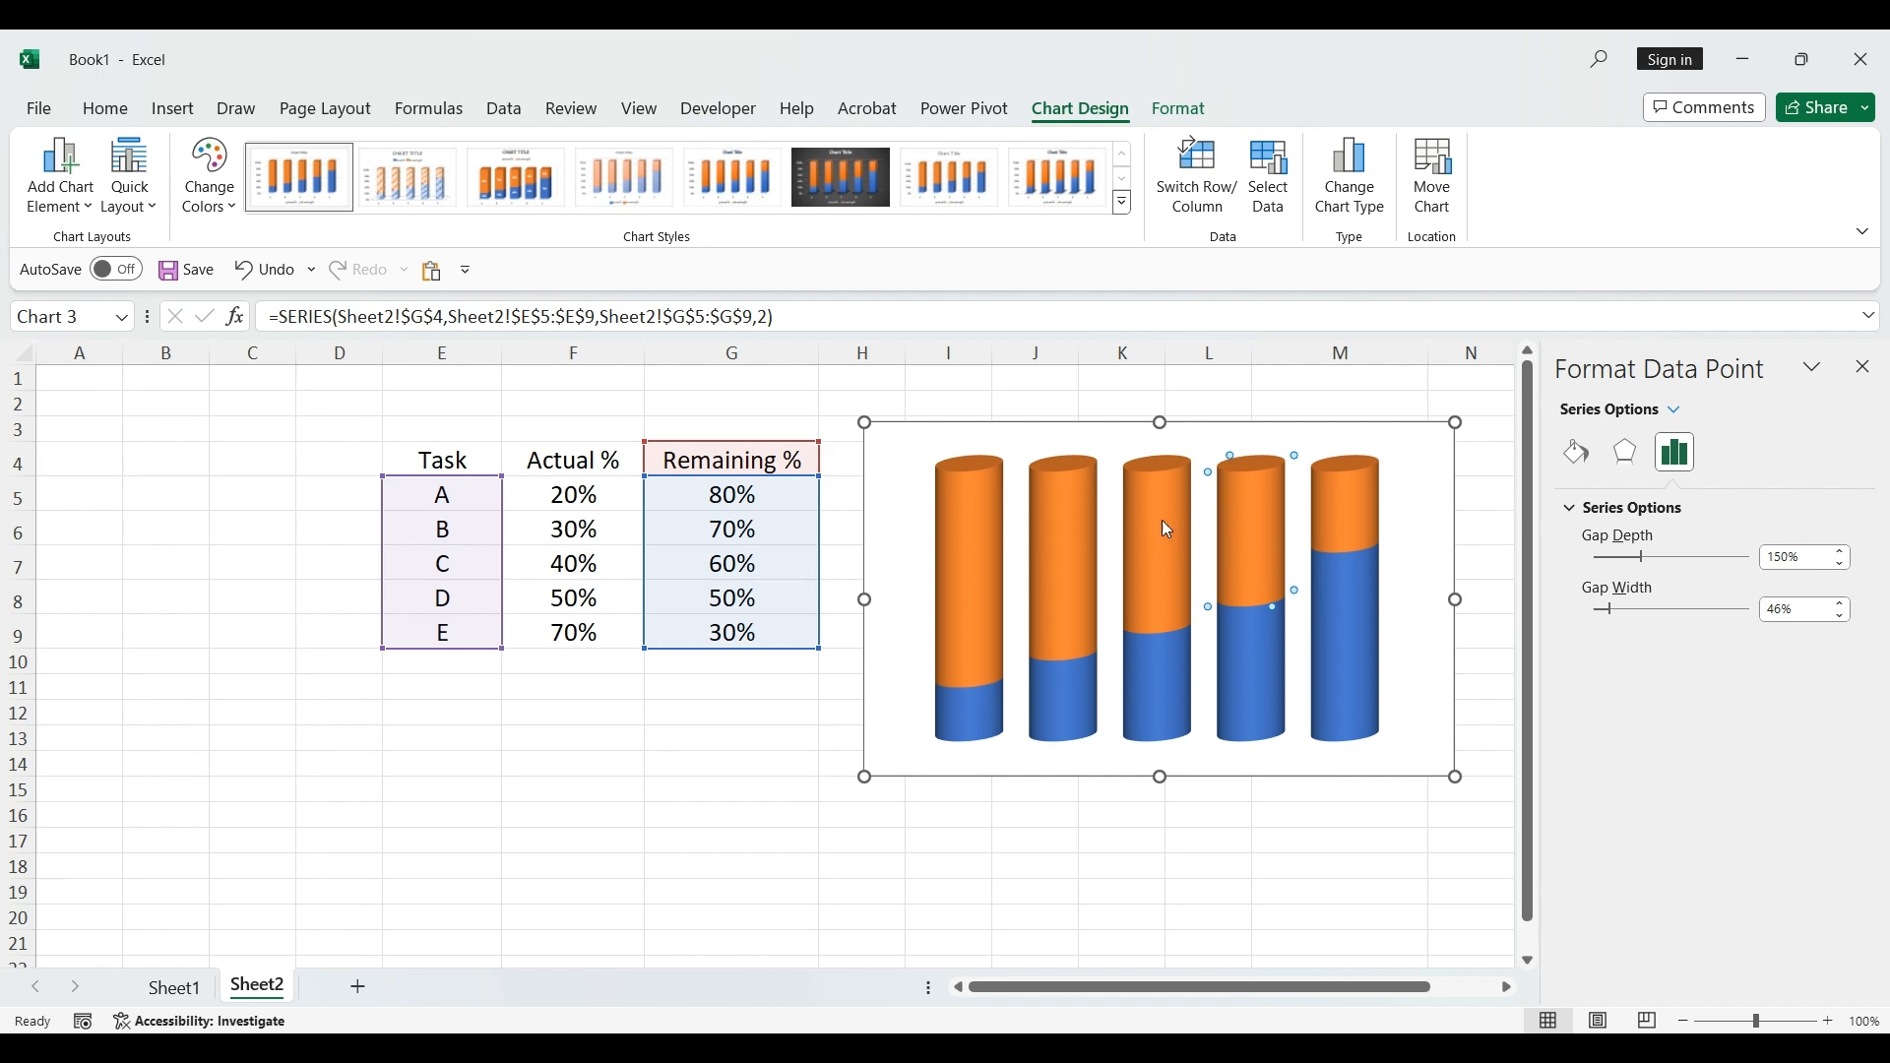
pyautogui.click(1161, 519)
pyautogui.click(1289, 834)
pyautogui.click(1276, 543)
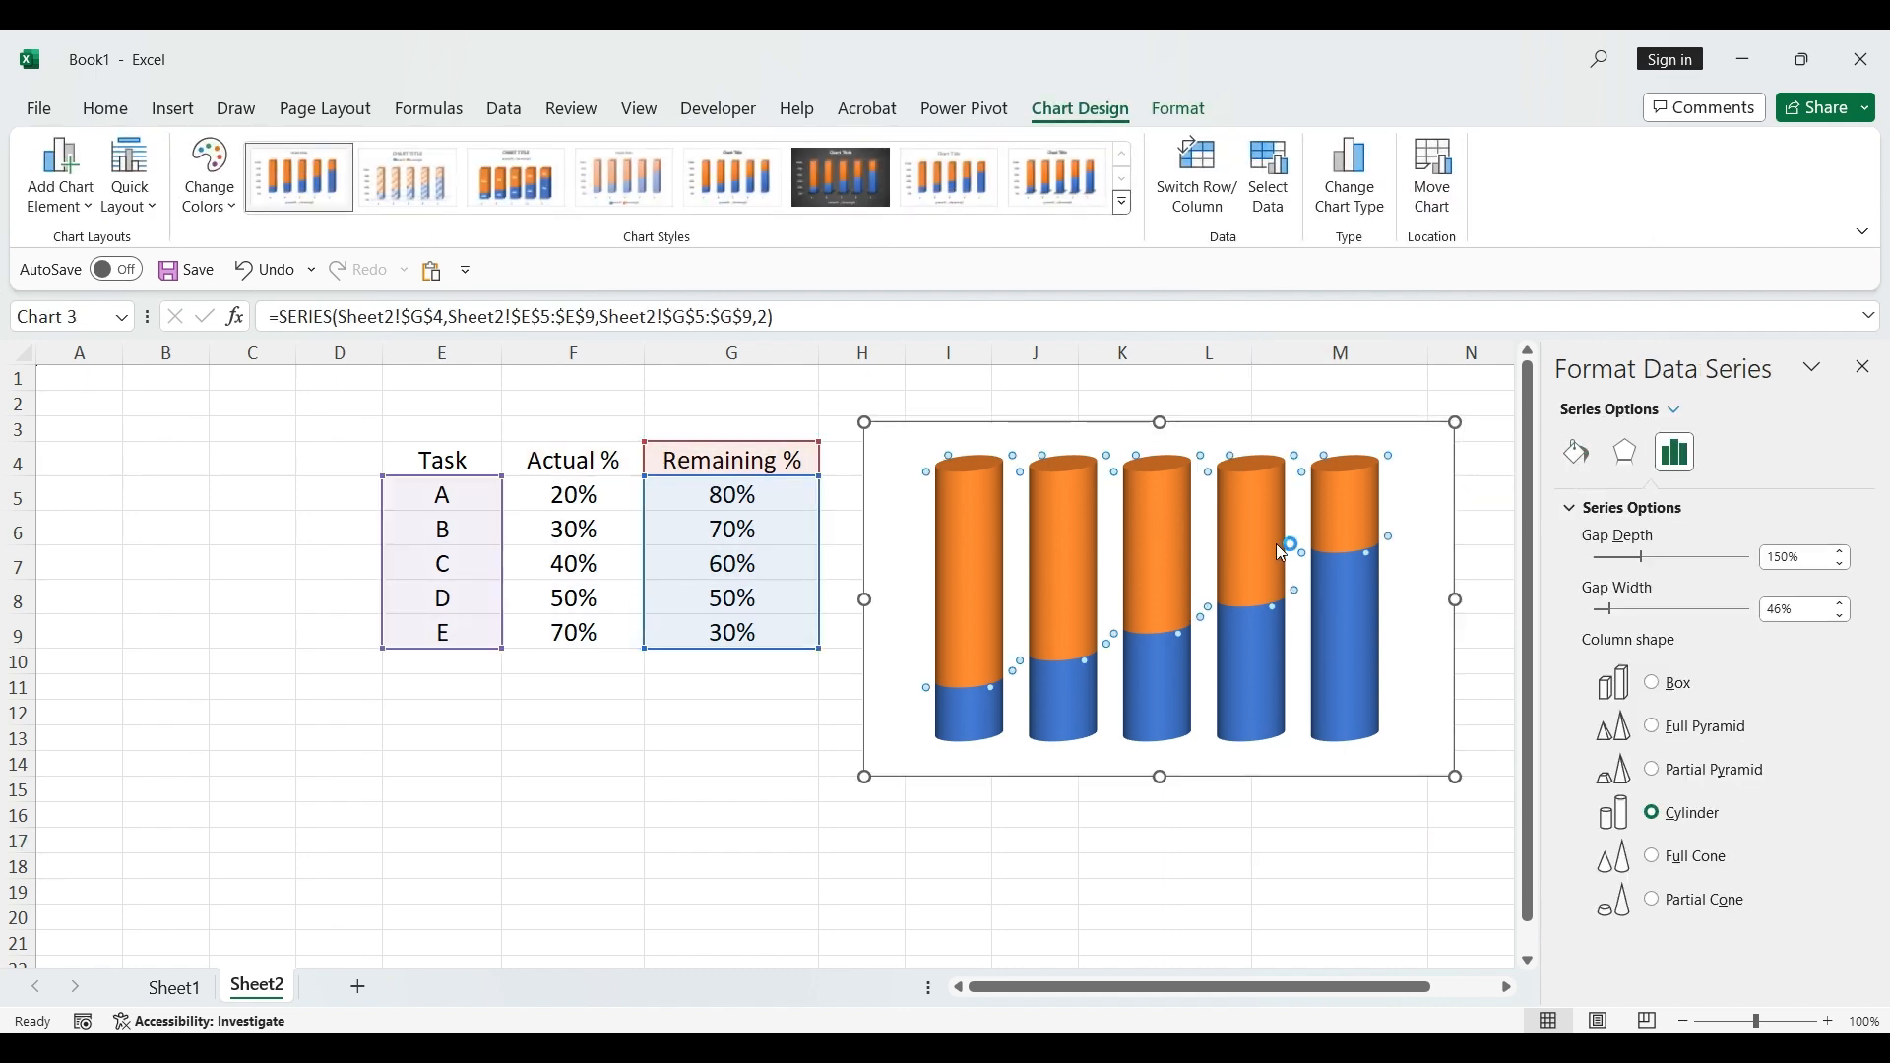
pyautogui.click(1633, 463)
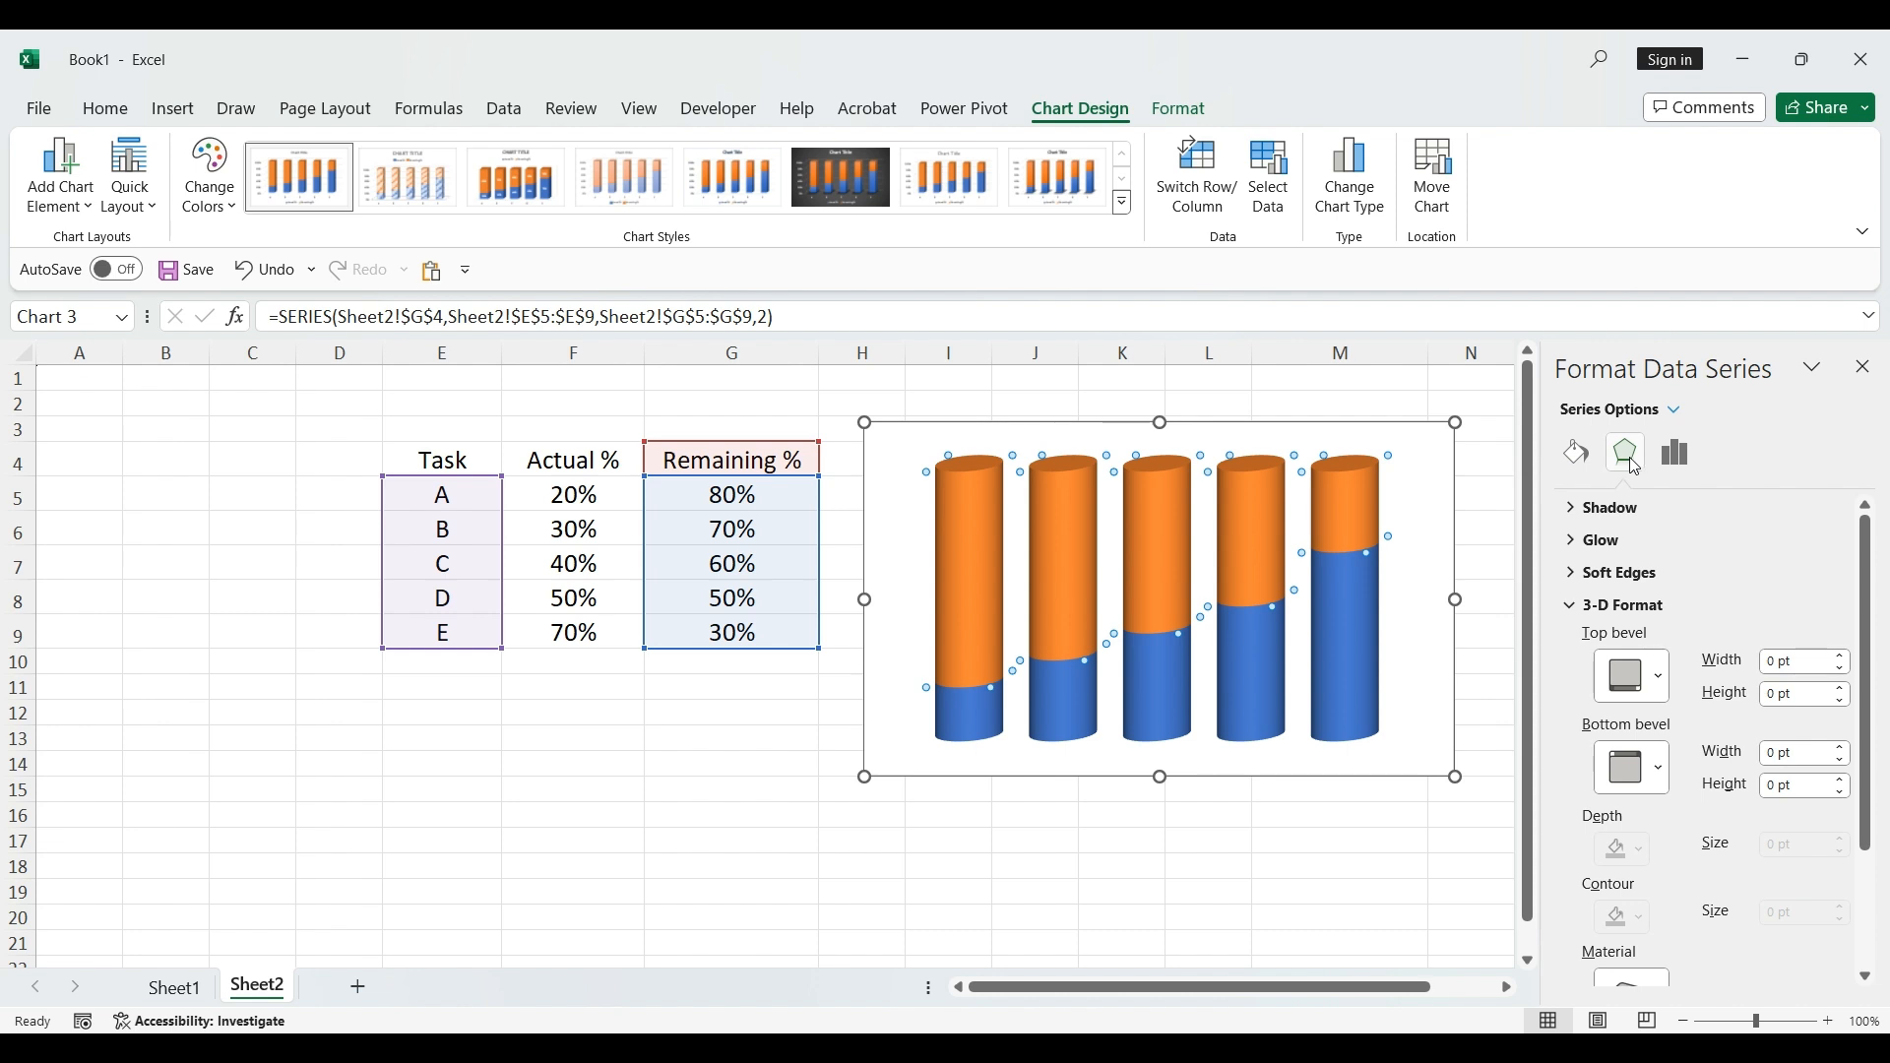
pyautogui.click(1579, 456)
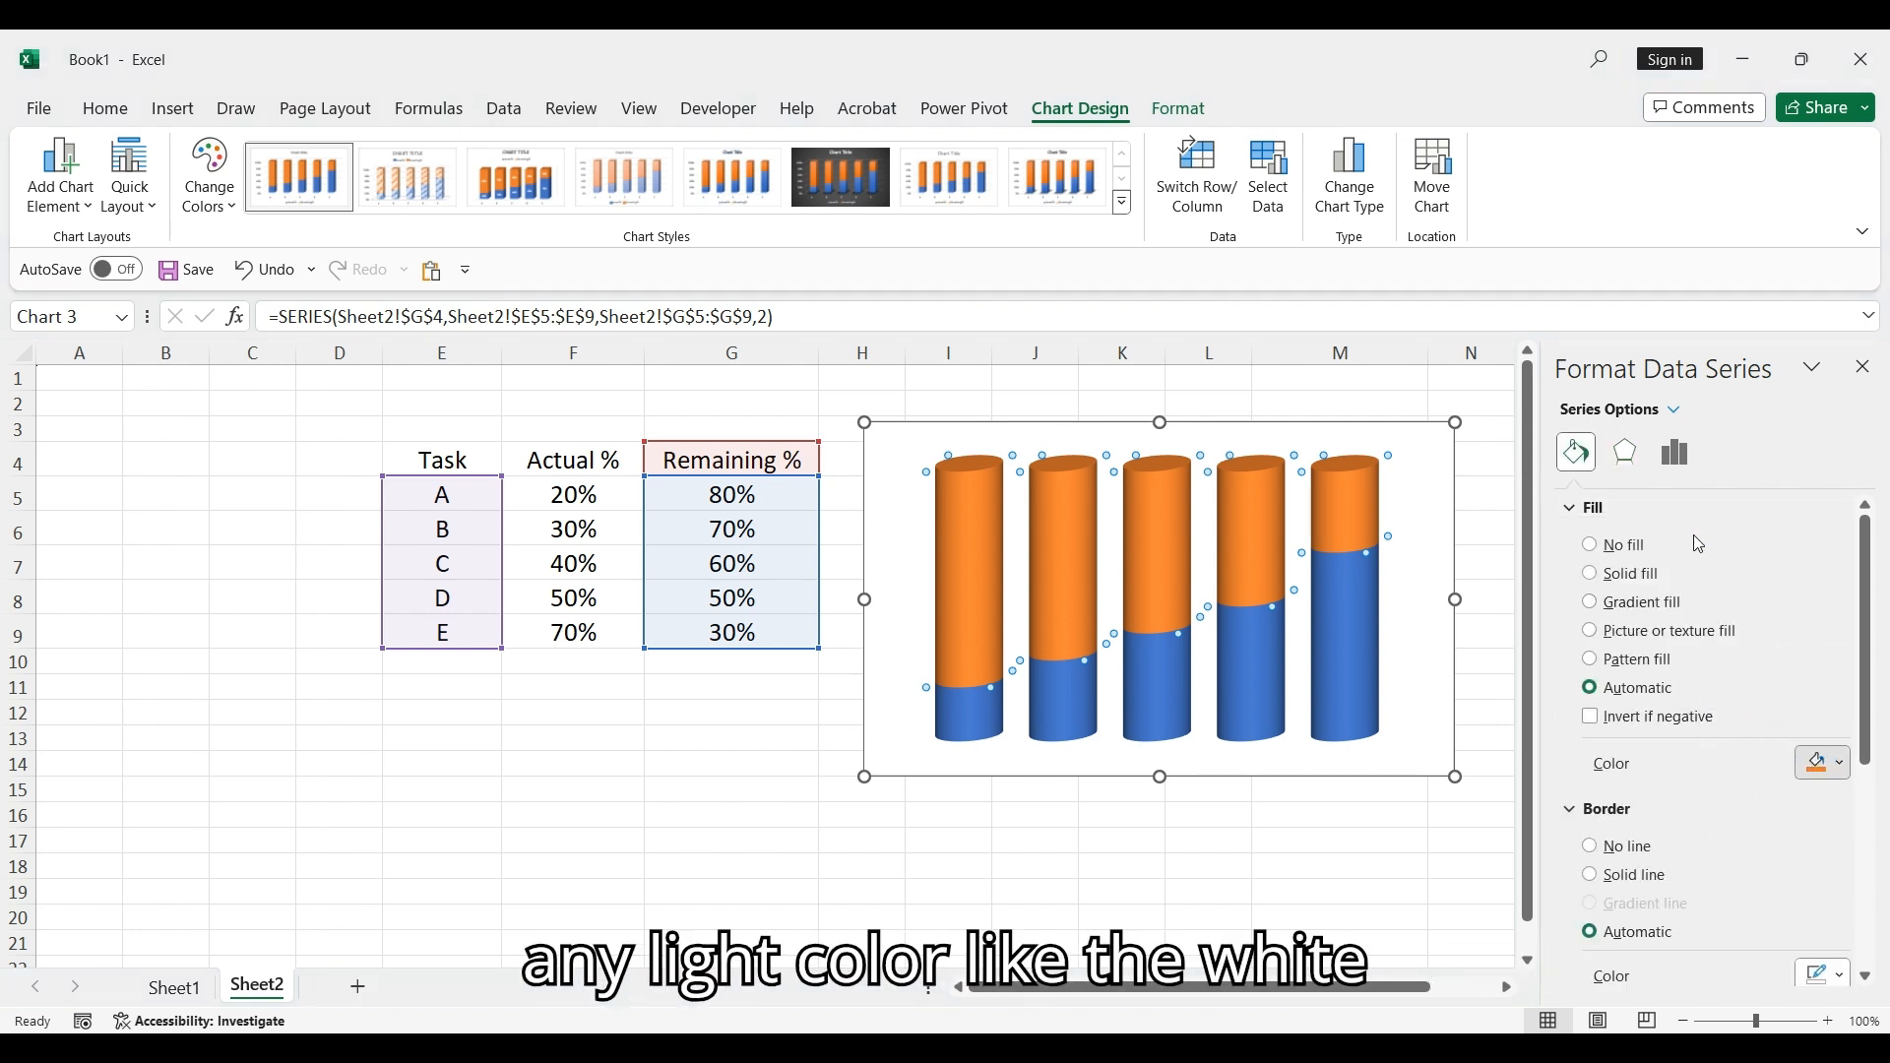
pyautogui.click(1695, 570)
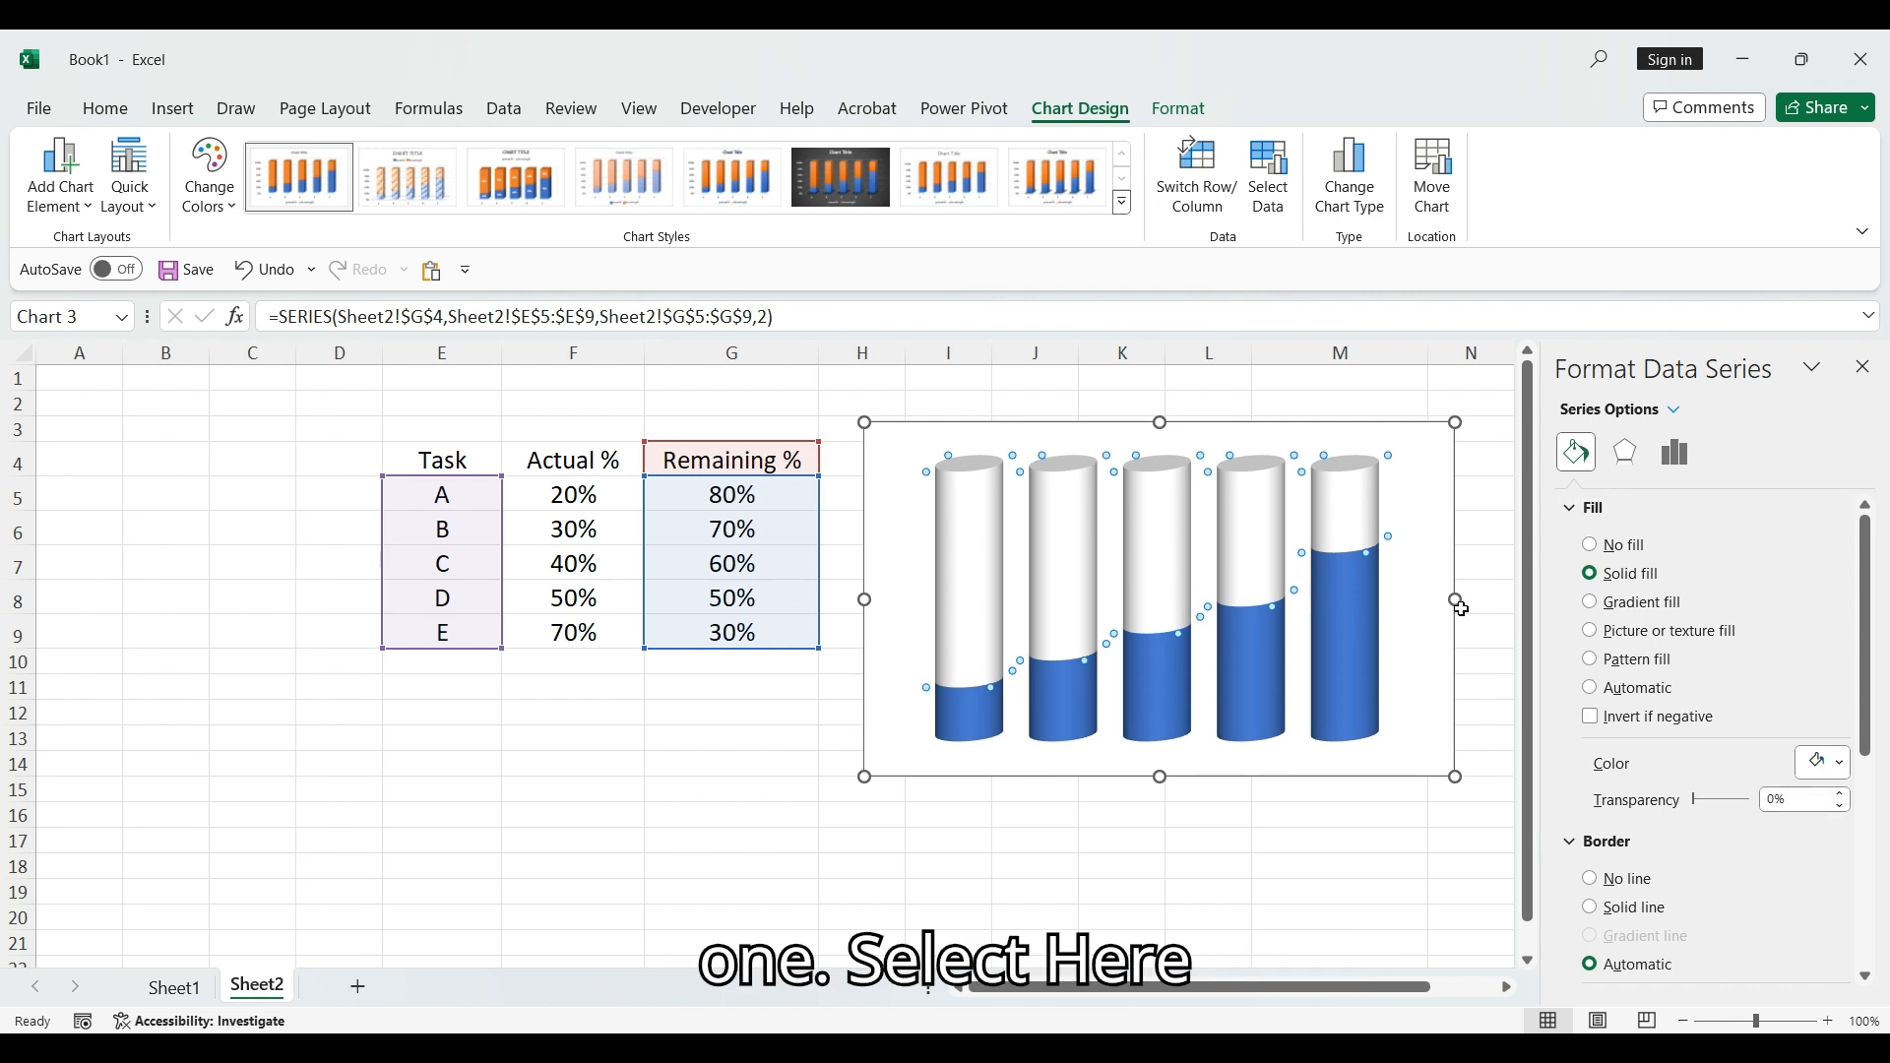
# Apply a transparent 3-D material to the Remaining % series so the cylinders look like glass.
pyautogui.click(1625, 452)
pyautogui.scroll(-5, 1693, 870)
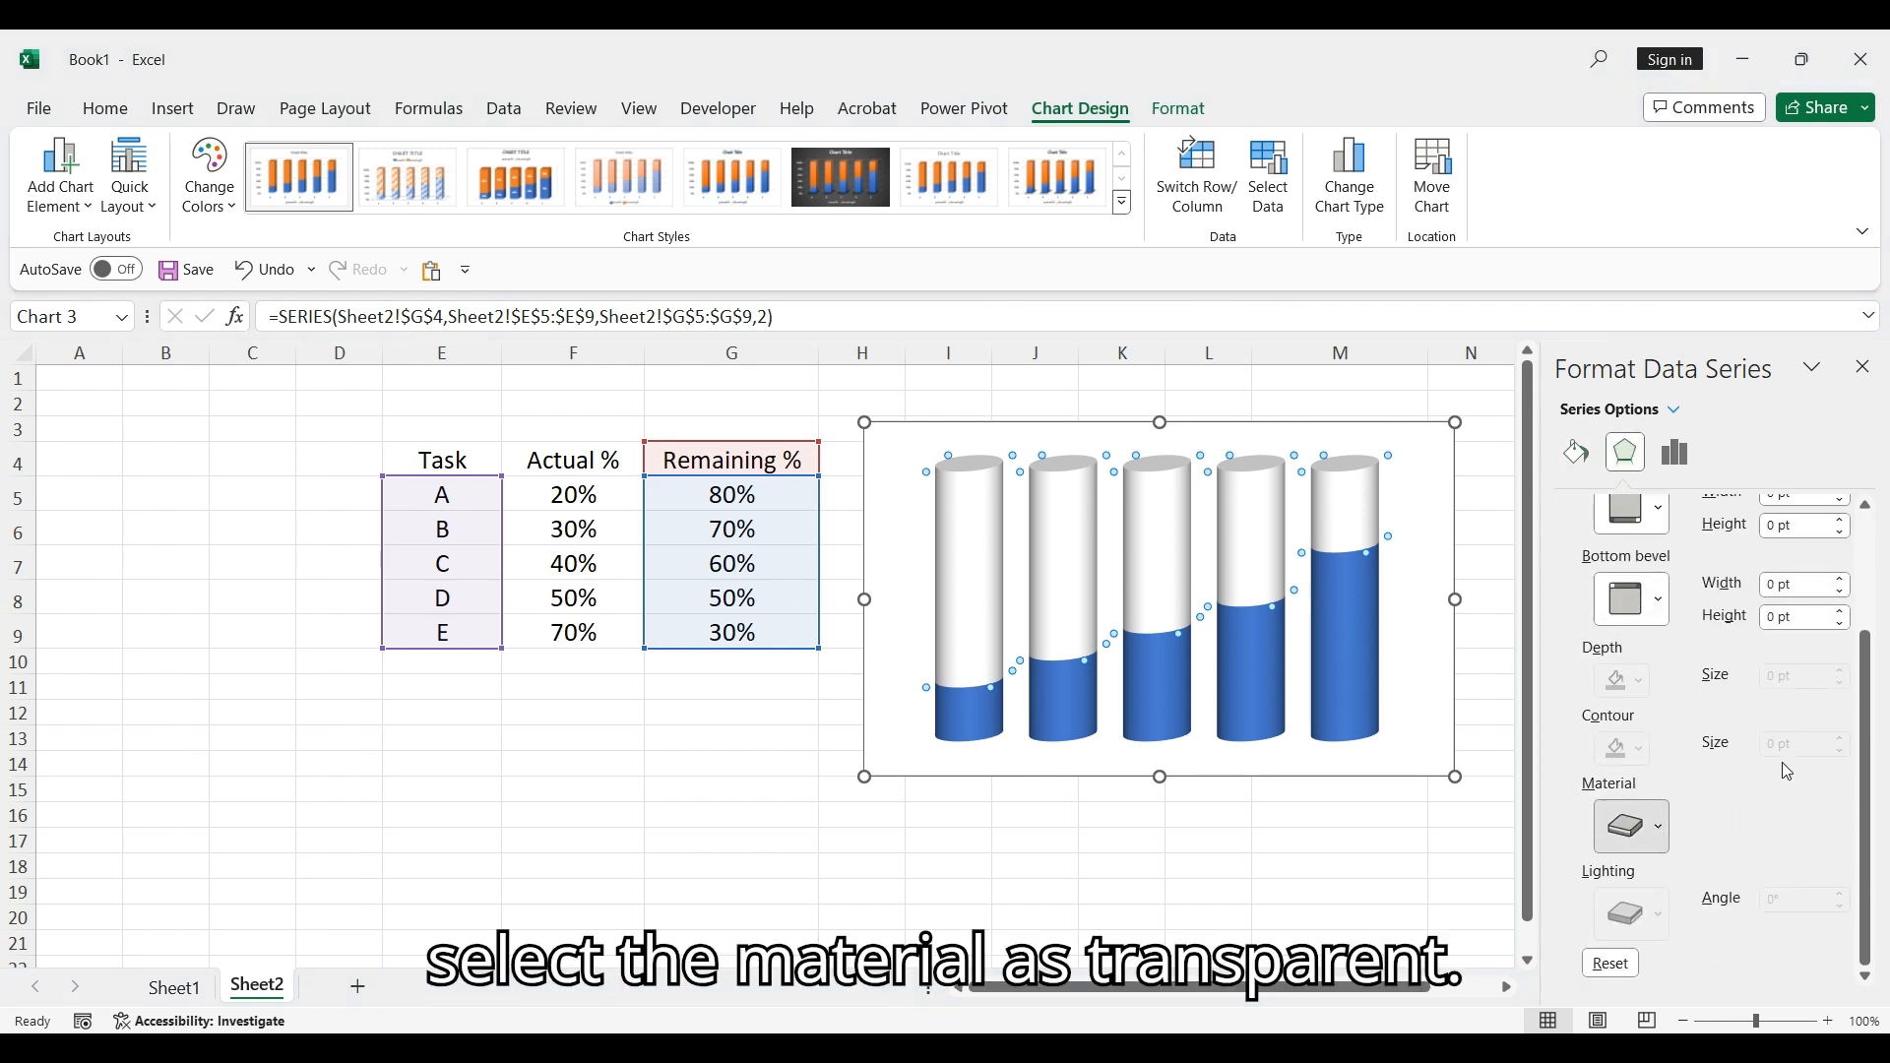
pyautogui.click(1367, 892)
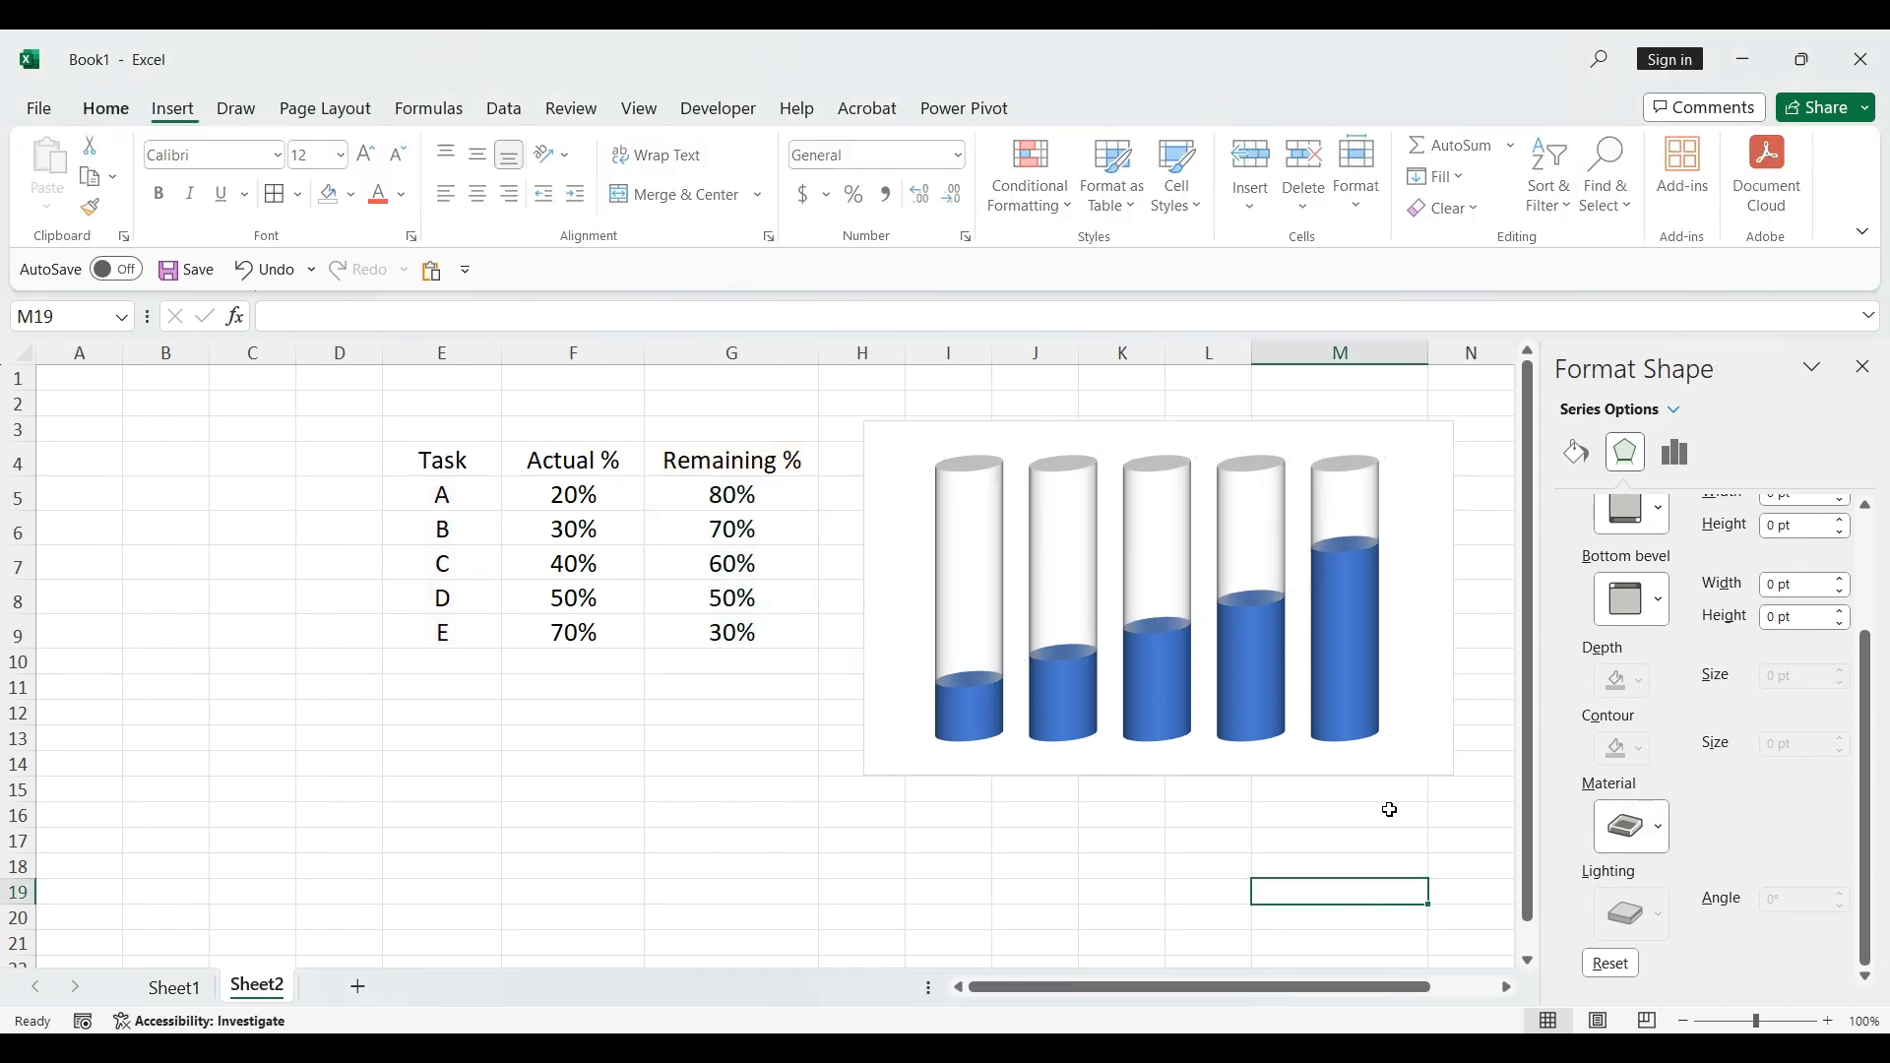
# Remove the fill from the chart's plot area.
pyautogui.click(1427, 540)
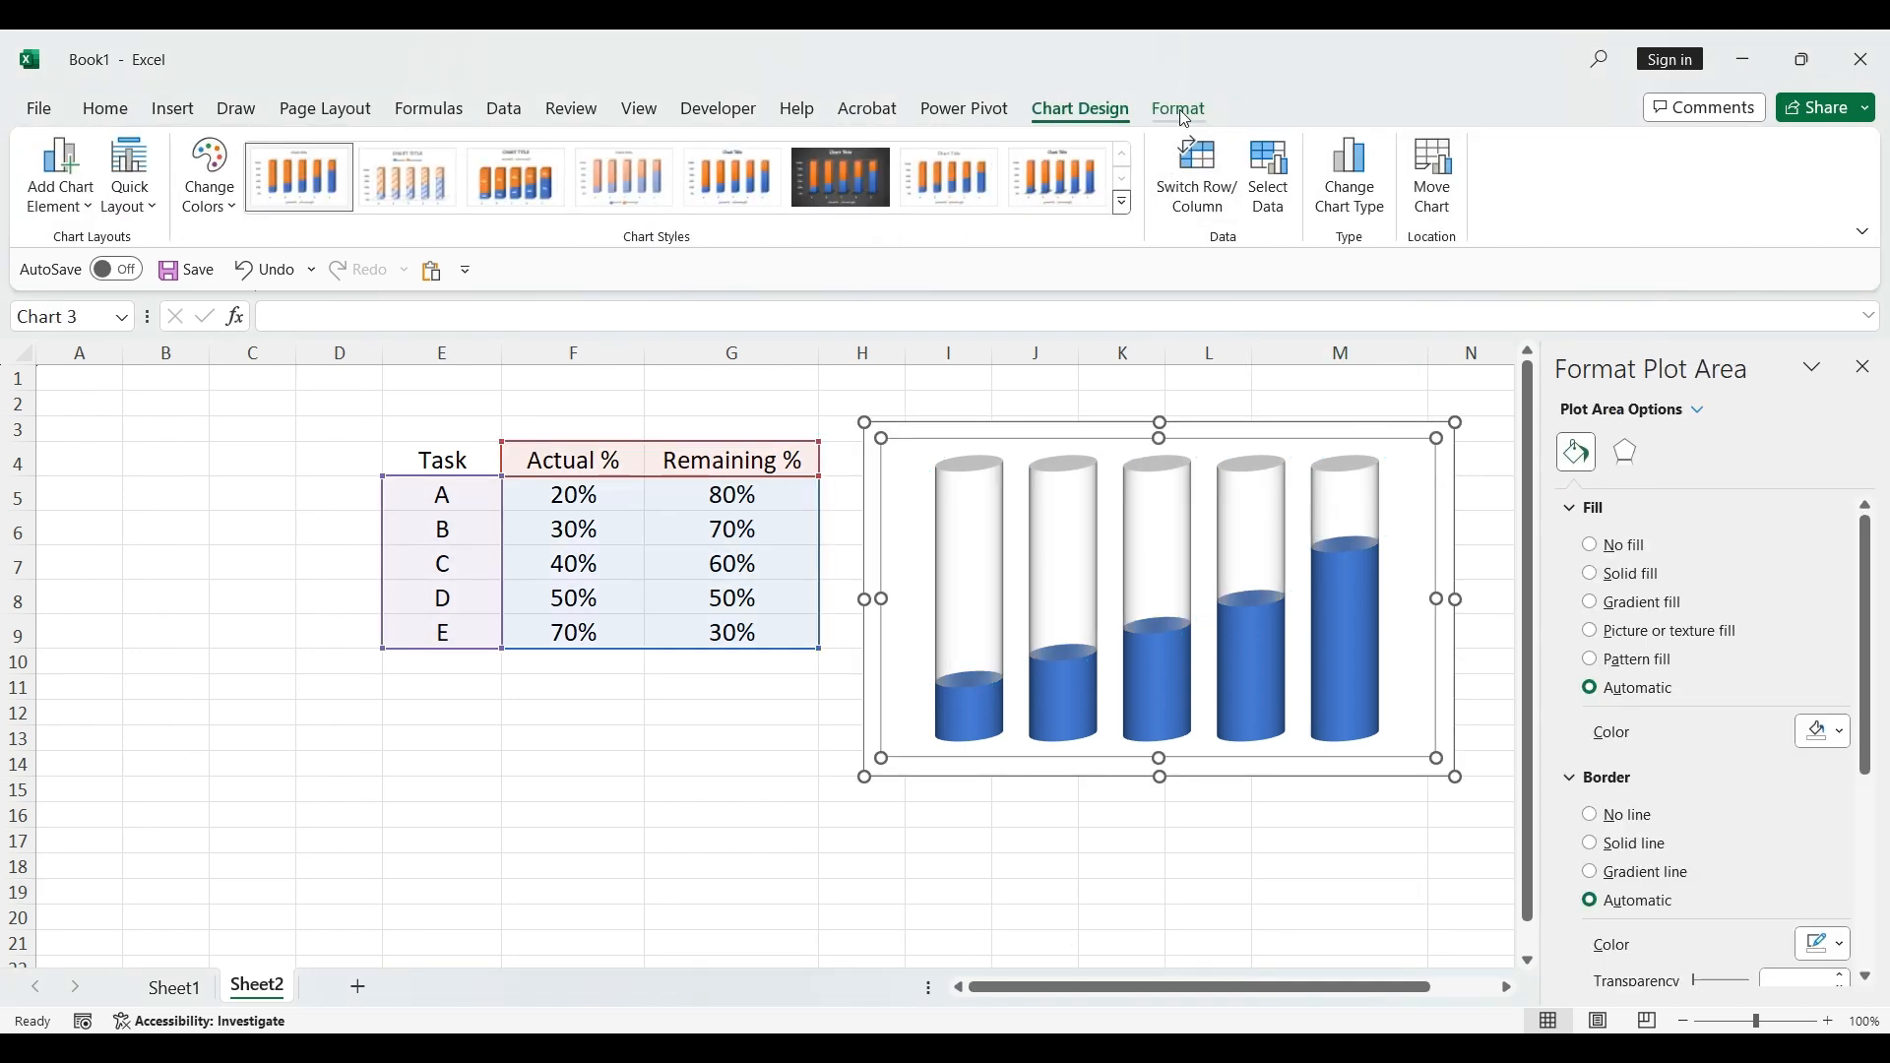
pyautogui.click(1180, 110)
pyautogui.click(734, 146)
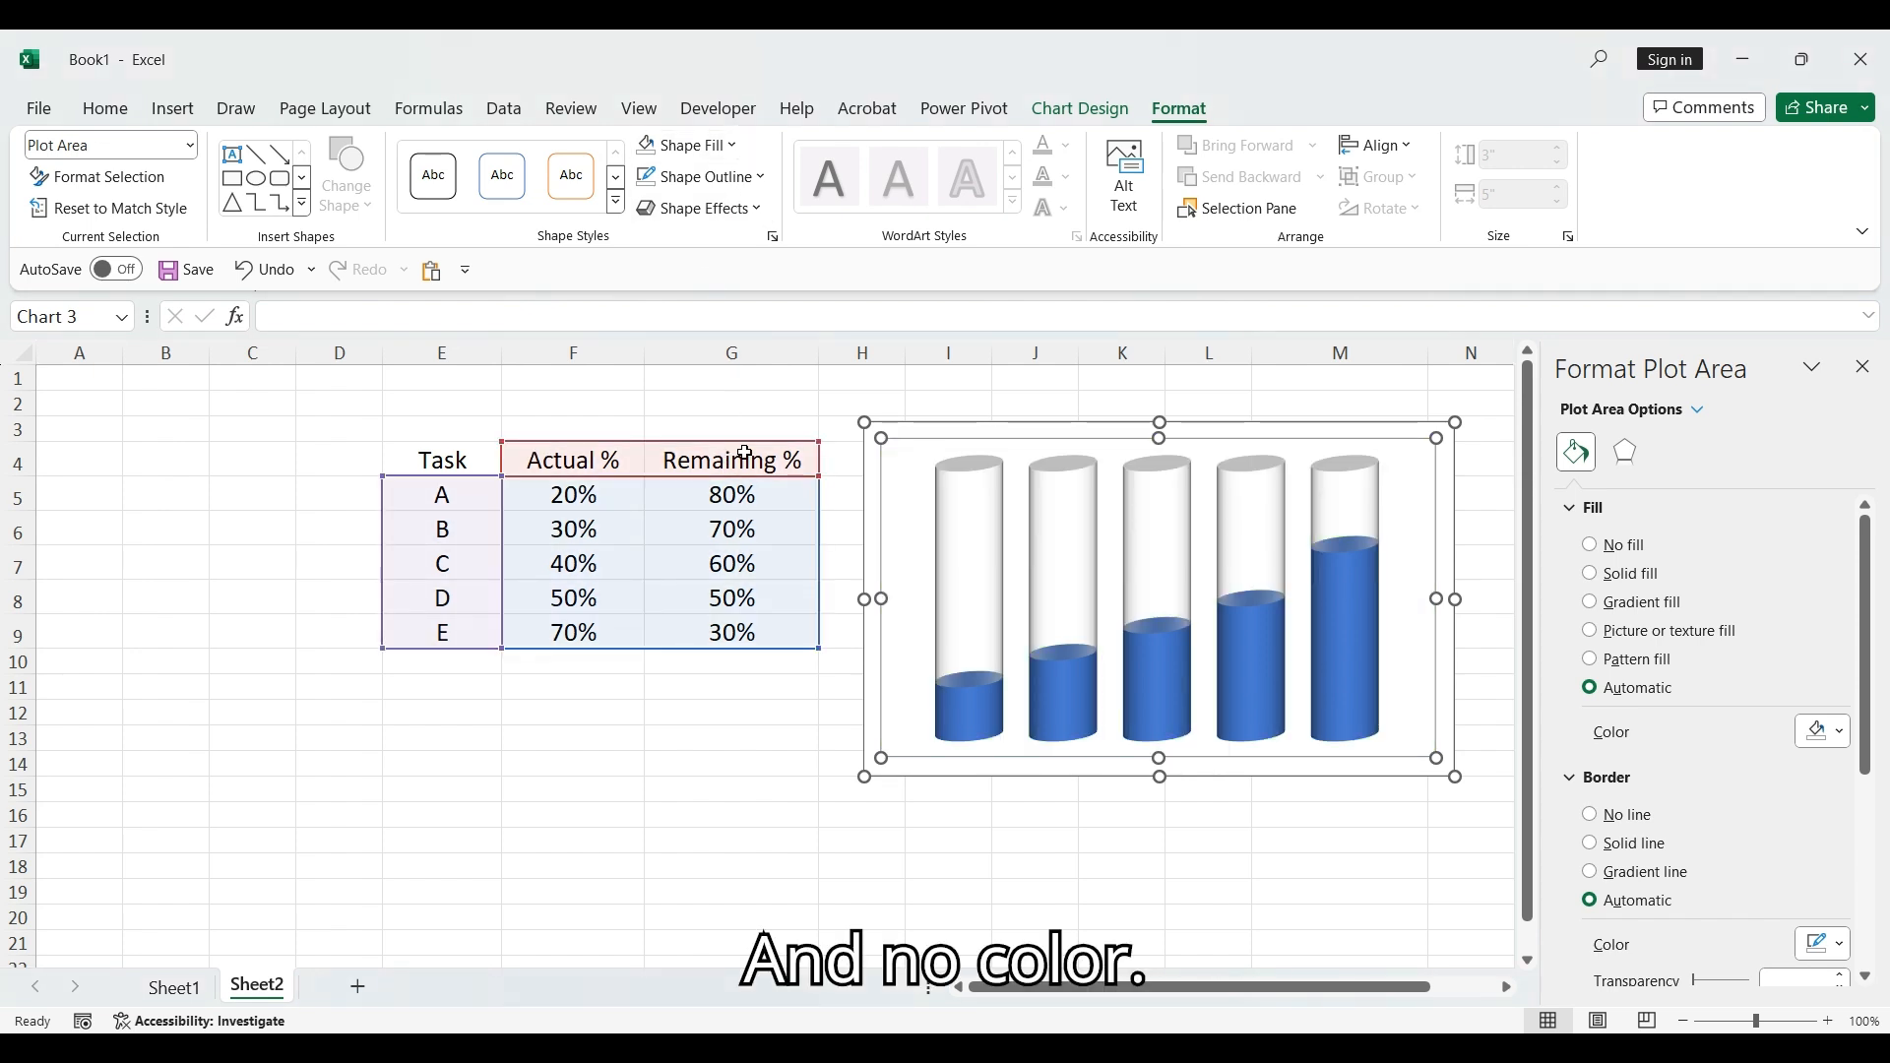
pyautogui.click(734, 532)
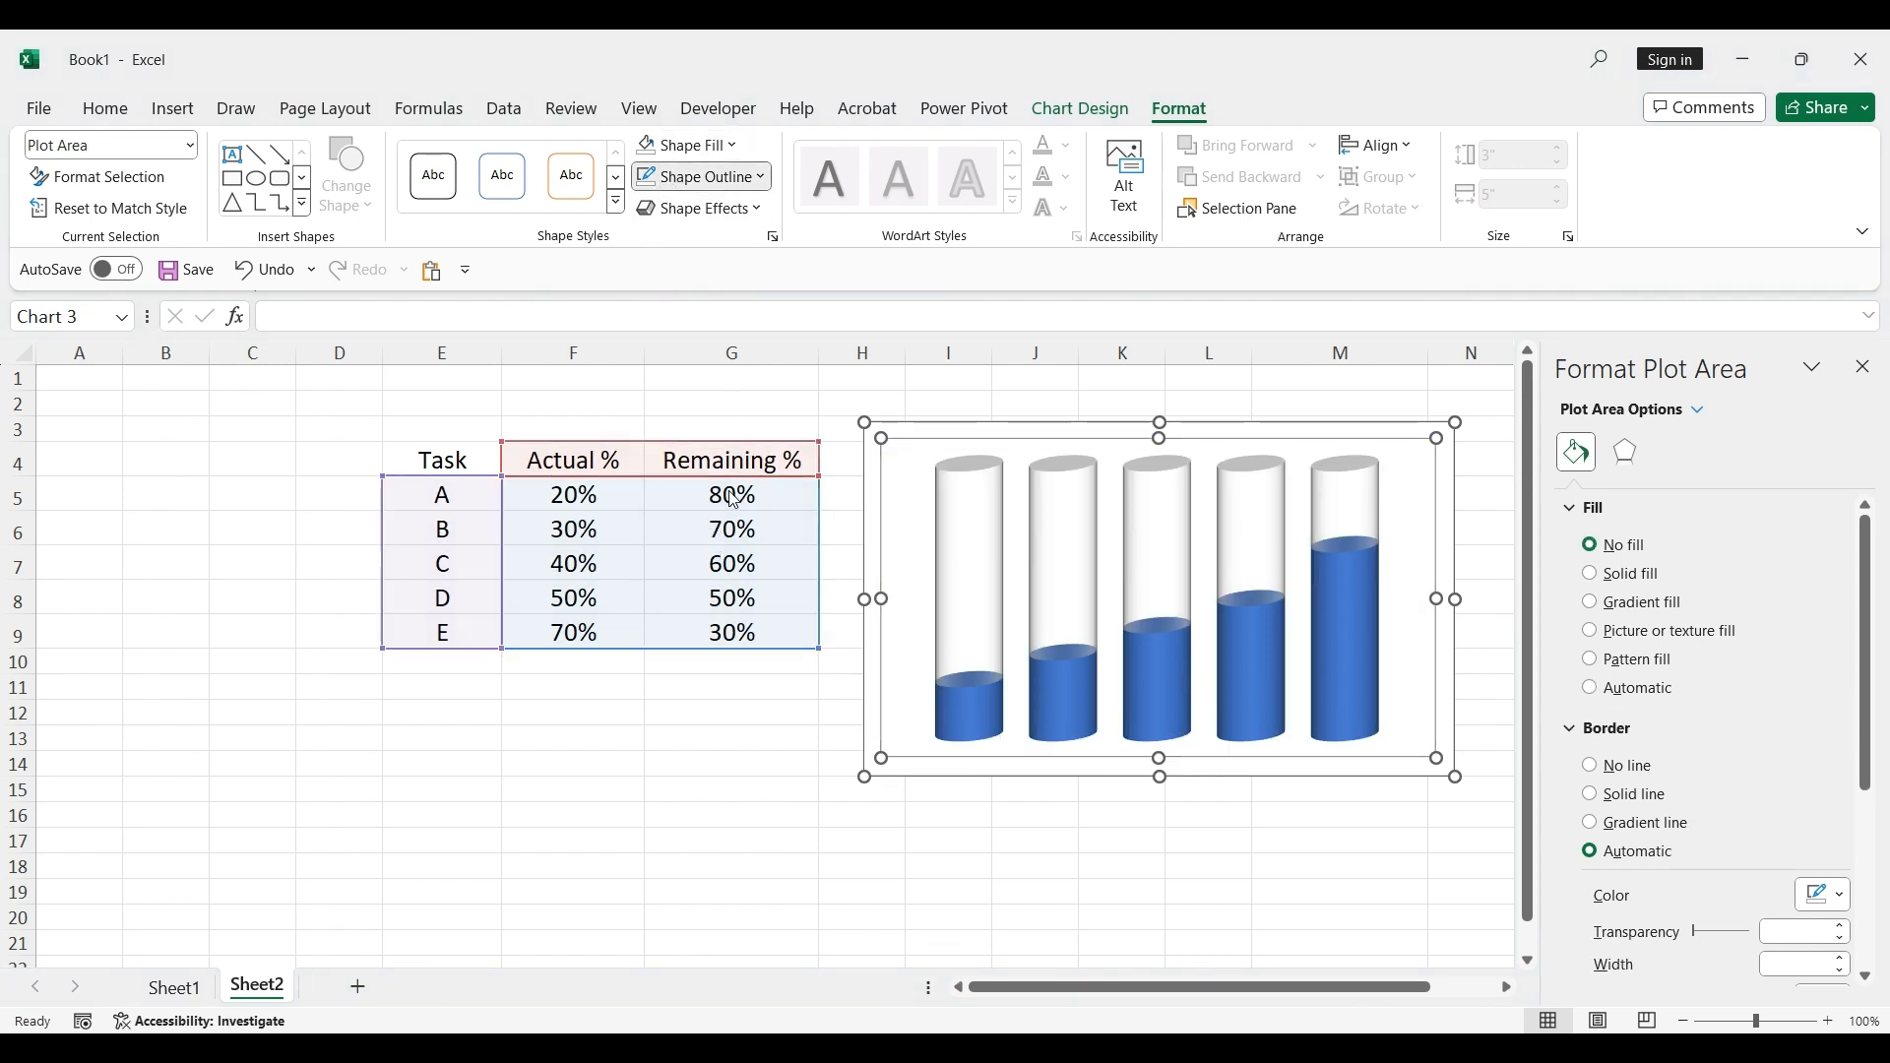
pyautogui.click(927, 836)
# Remove the fill from the chart walls and close the formatting pane.
pyautogui.click(900, 728)
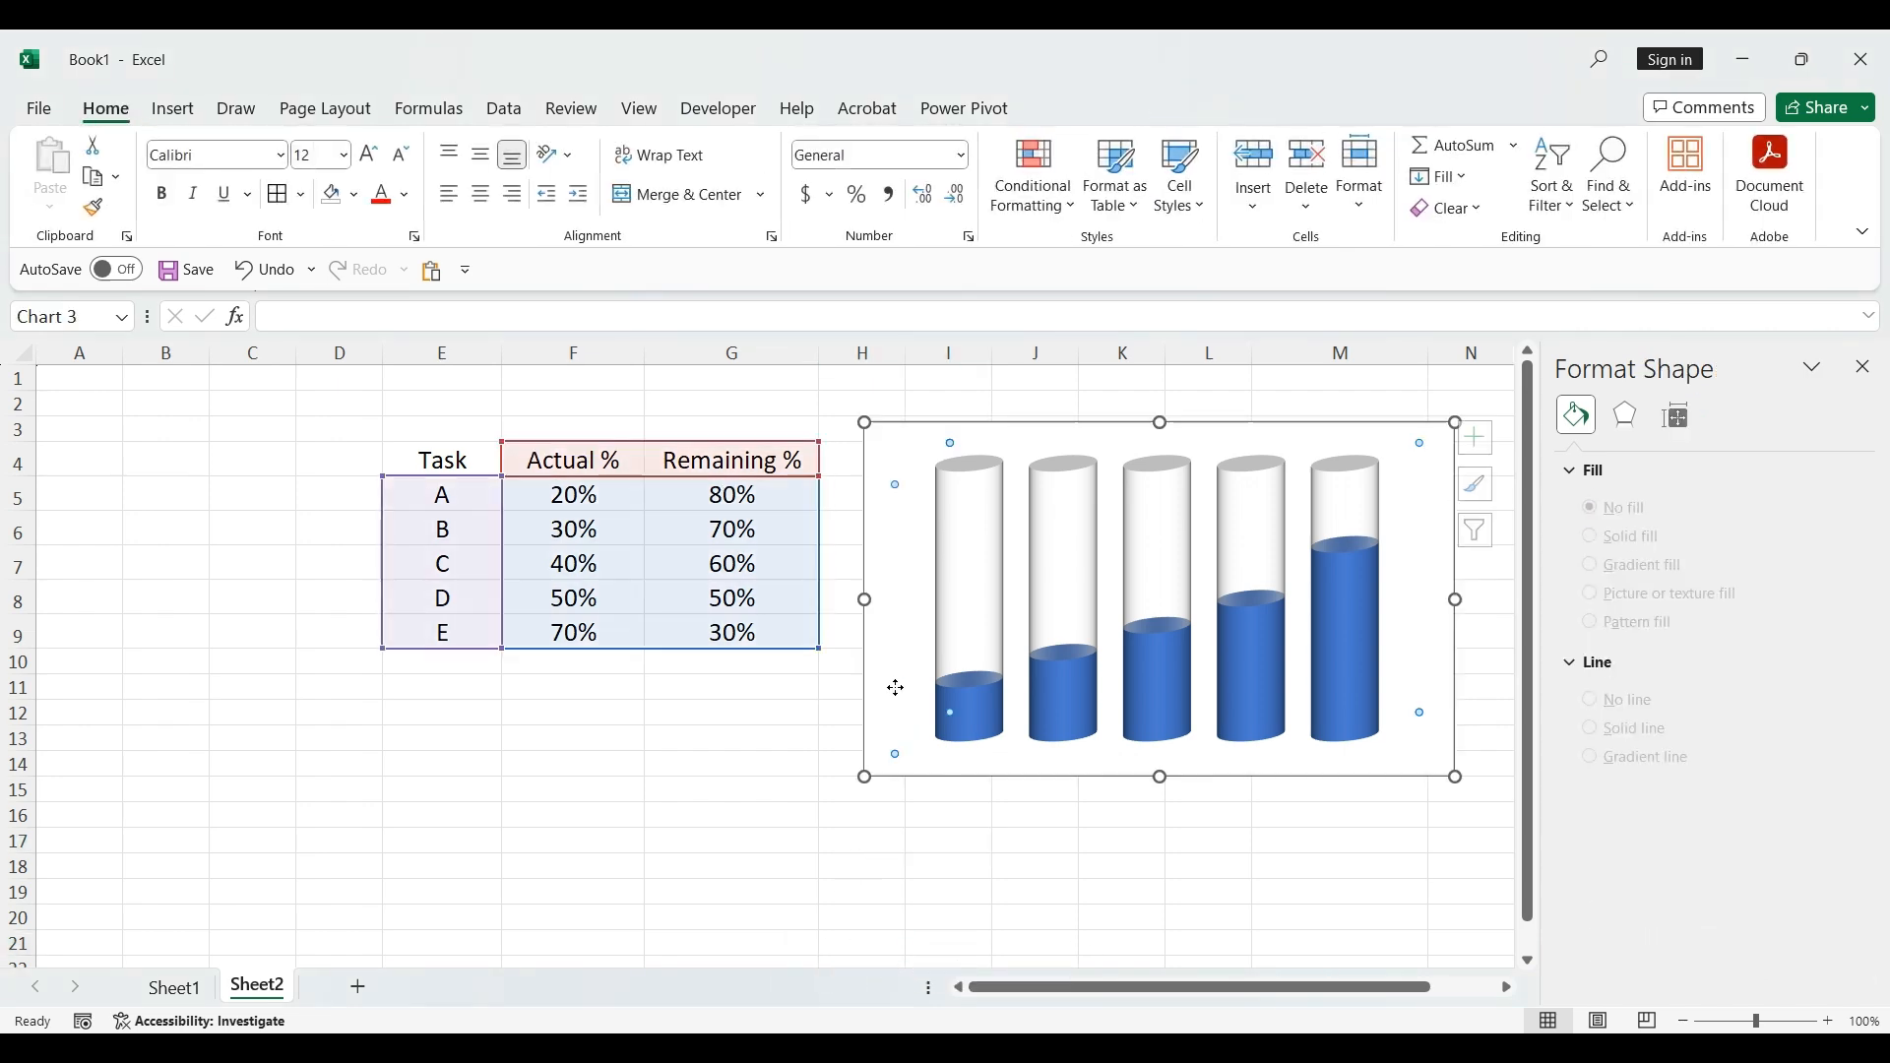
pyautogui.click(1178, 108)
pyautogui.click(686, 145)
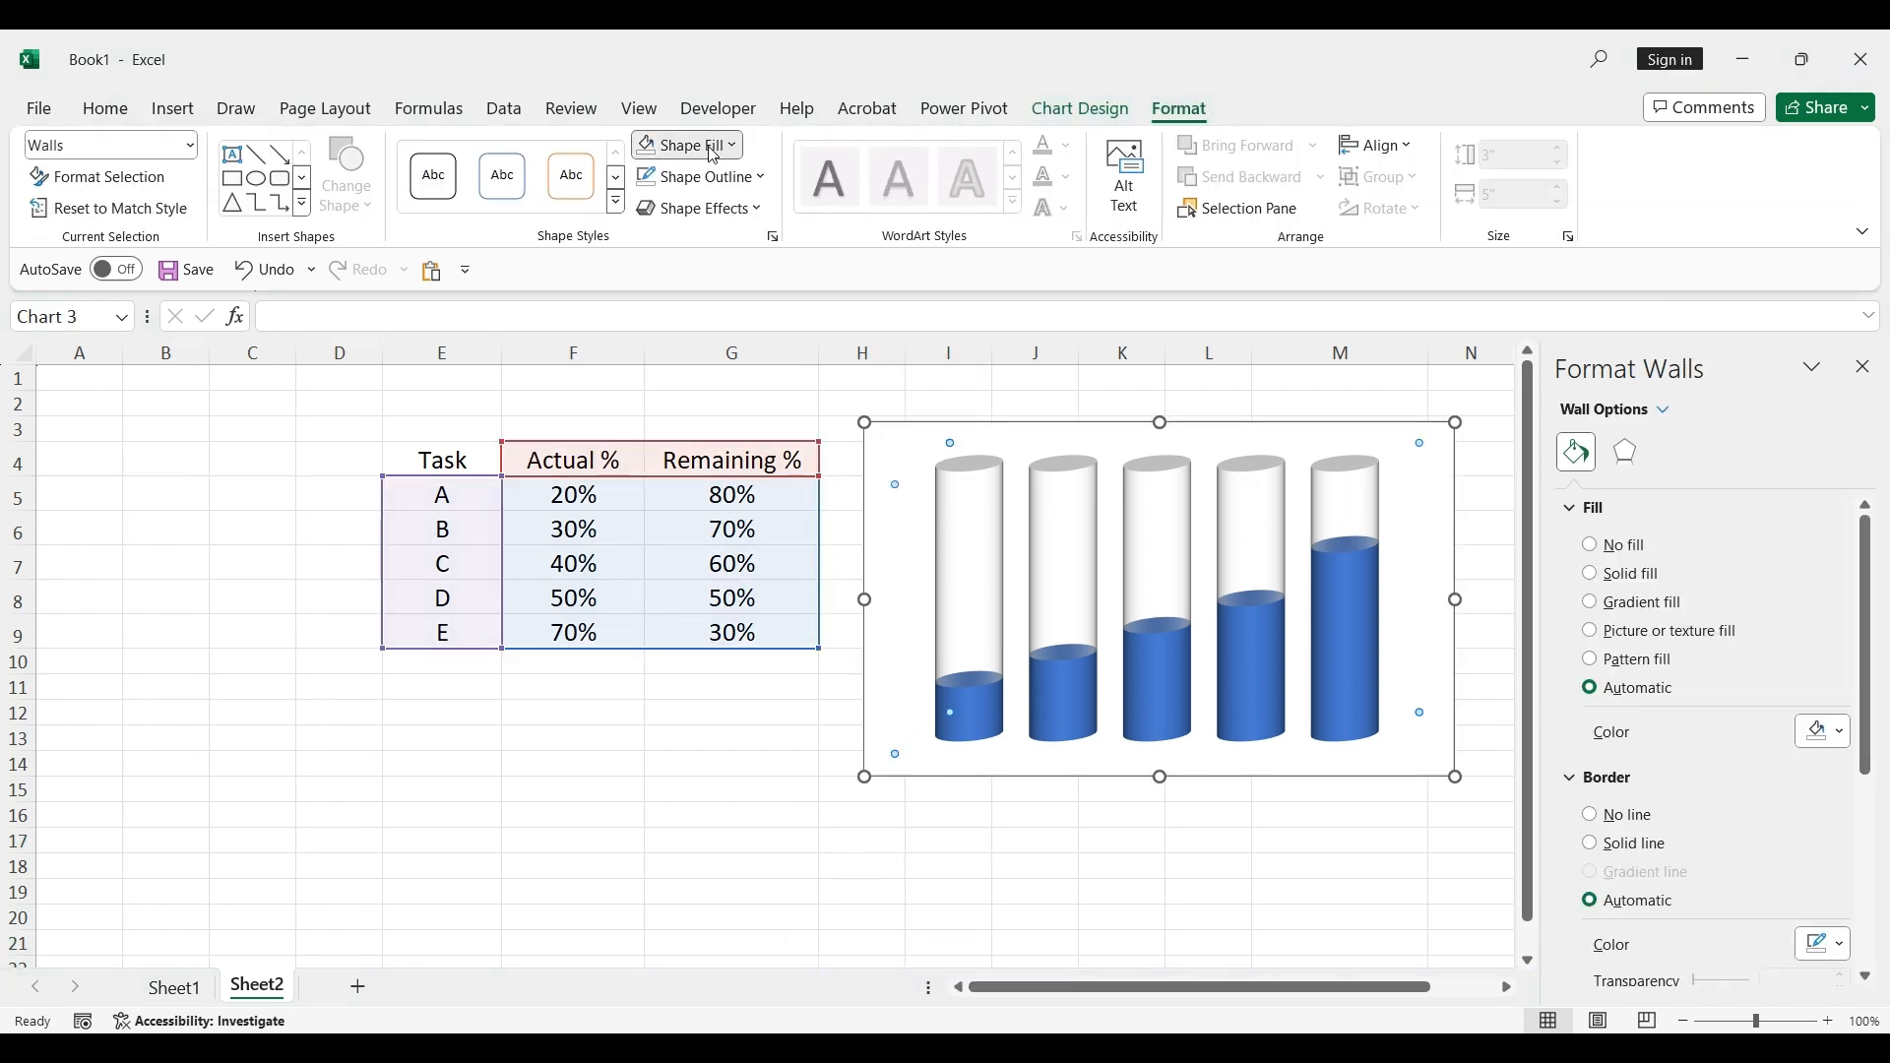
pyautogui.click(733, 509)
pyautogui.click(779, 821)
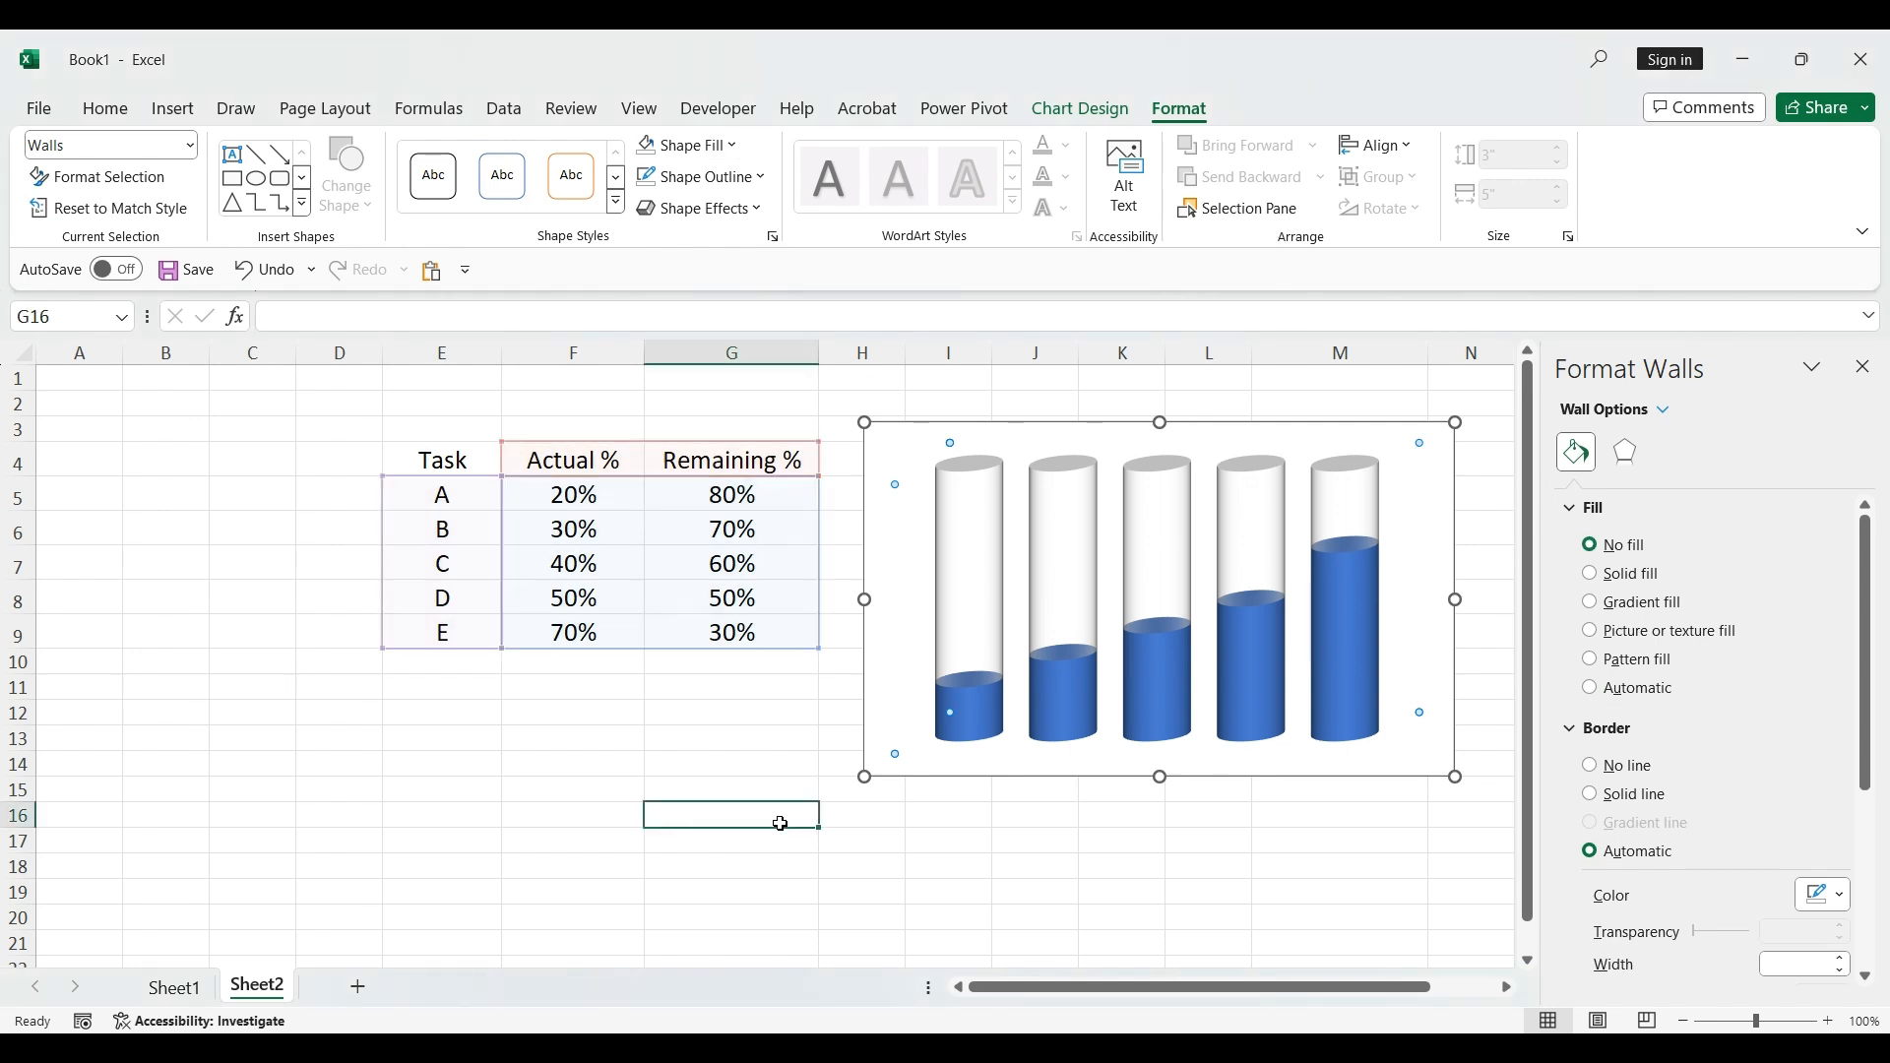
pyautogui.click(1869, 378)
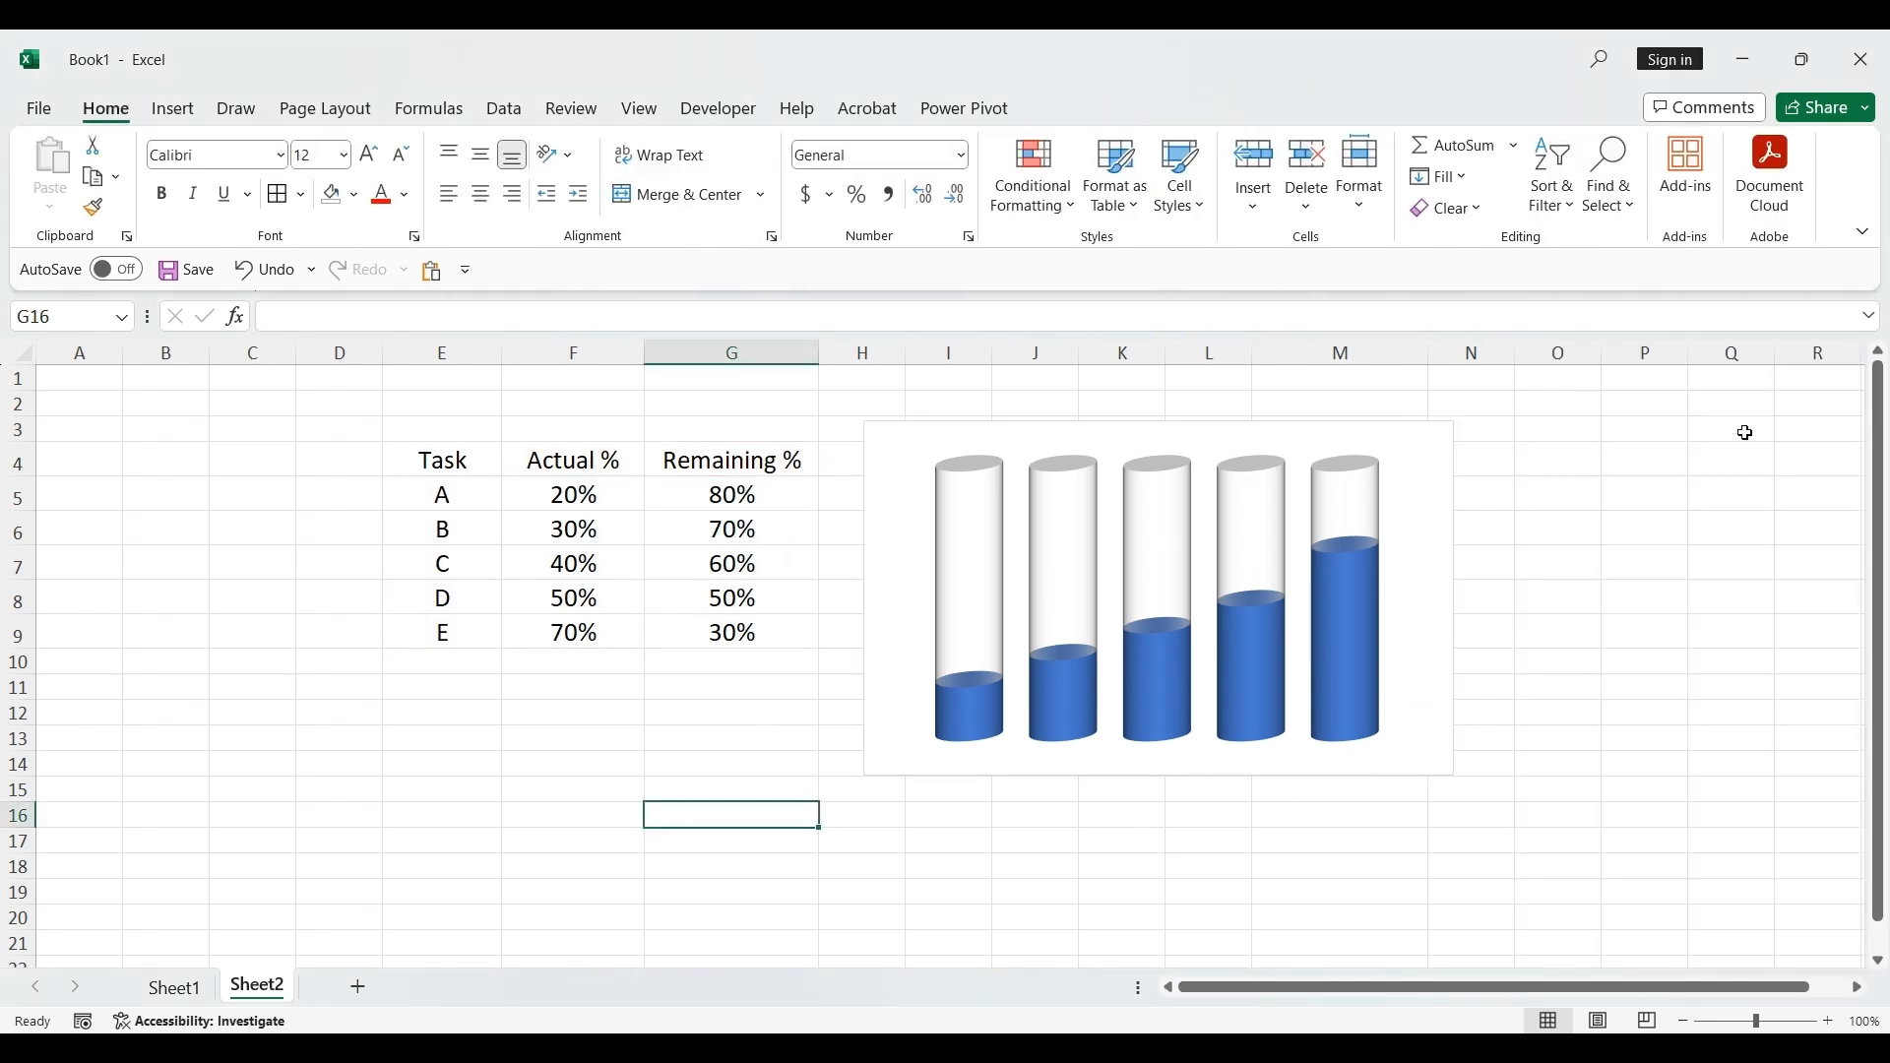
# Add data labels to the Remaining % series and format them as 12 pt bold in a heavier font.
pyautogui.click(1252, 512)
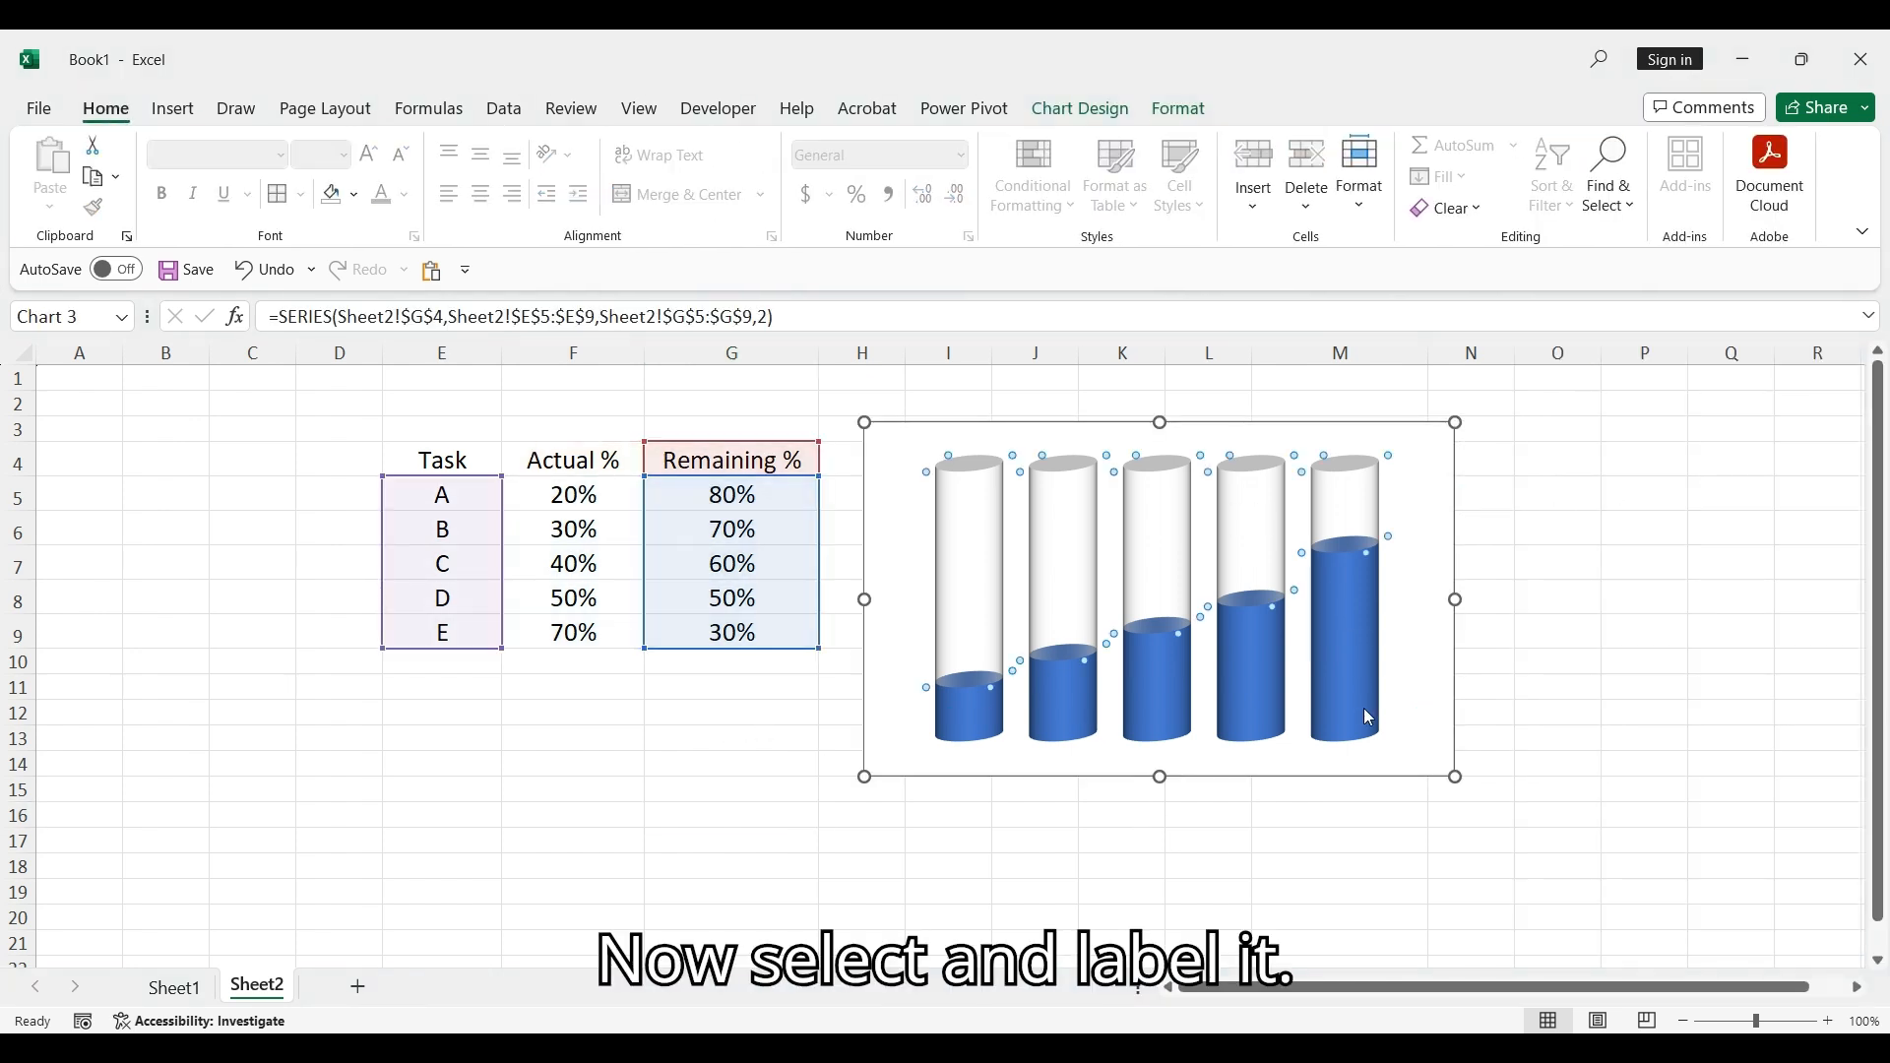
pyautogui.click(1242, 537)
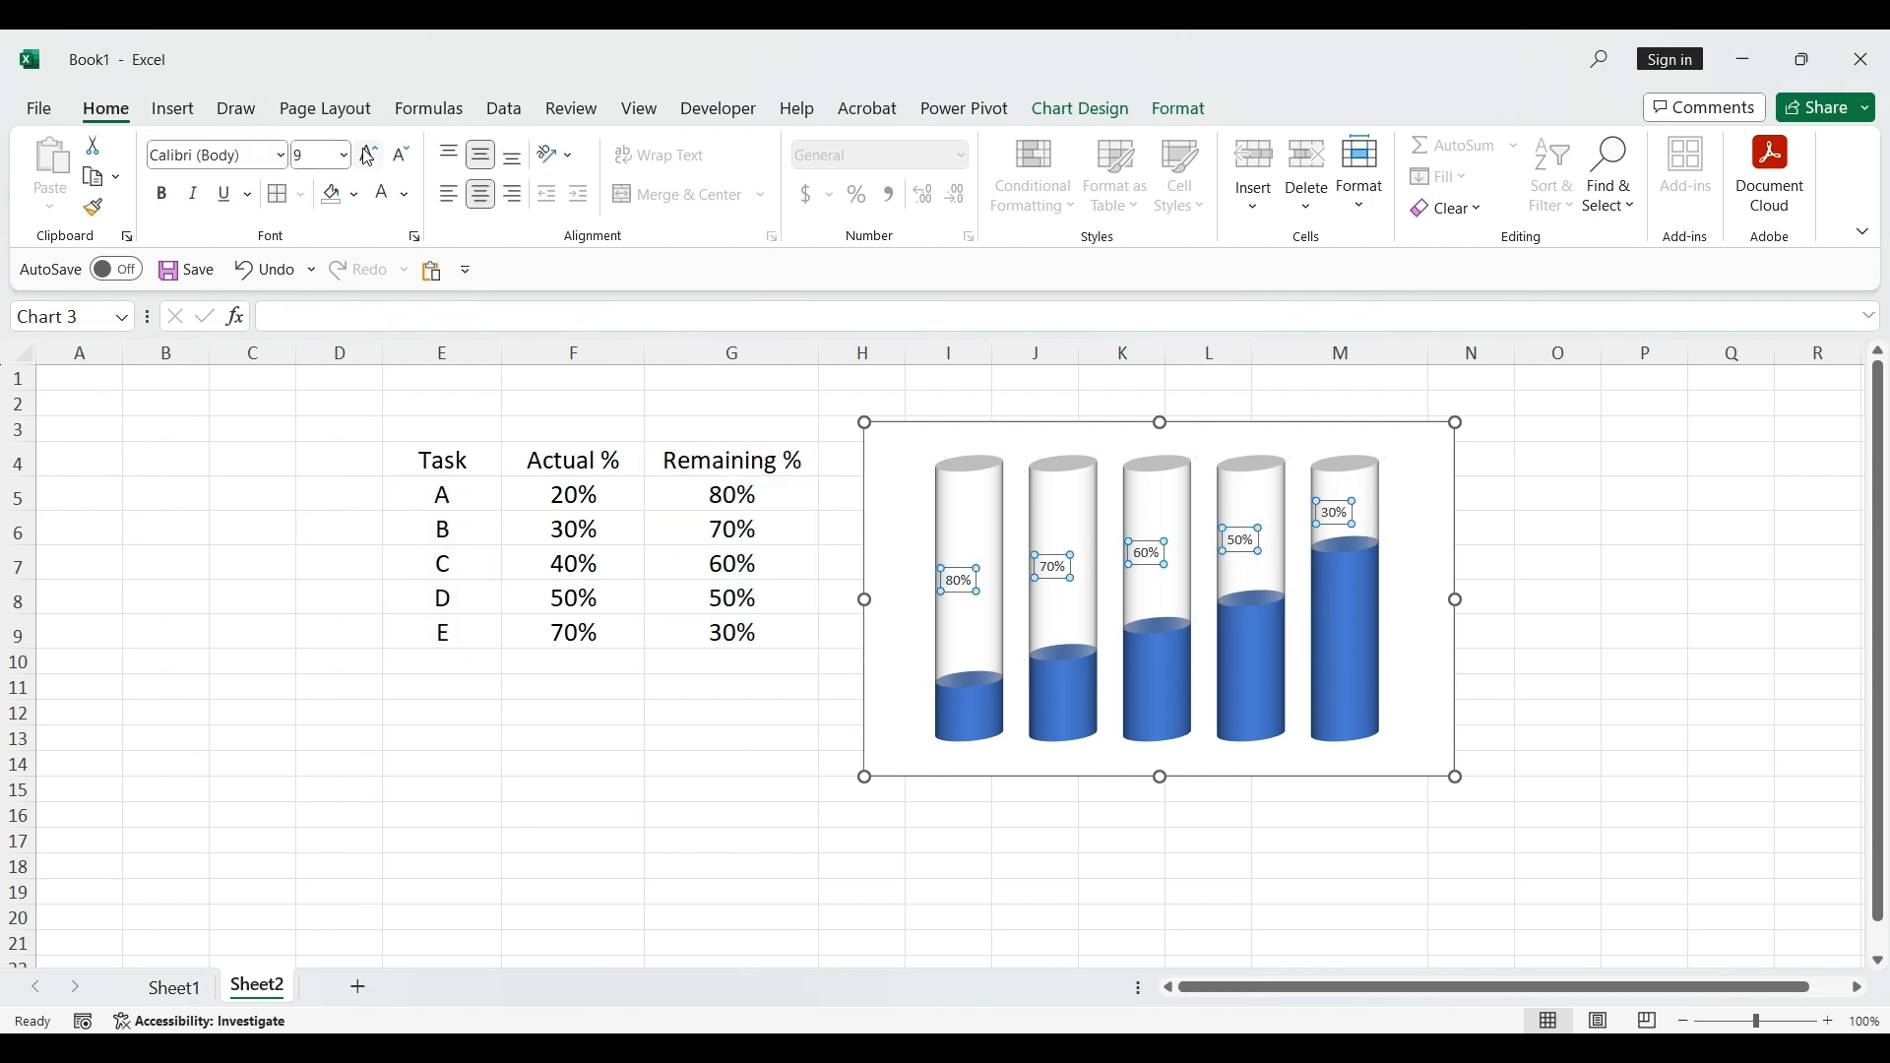
pyautogui.click(368, 157)
pyautogui.click(368, 157)
pyautogui.click(368, 157)
pyautogui.click(162, 192)
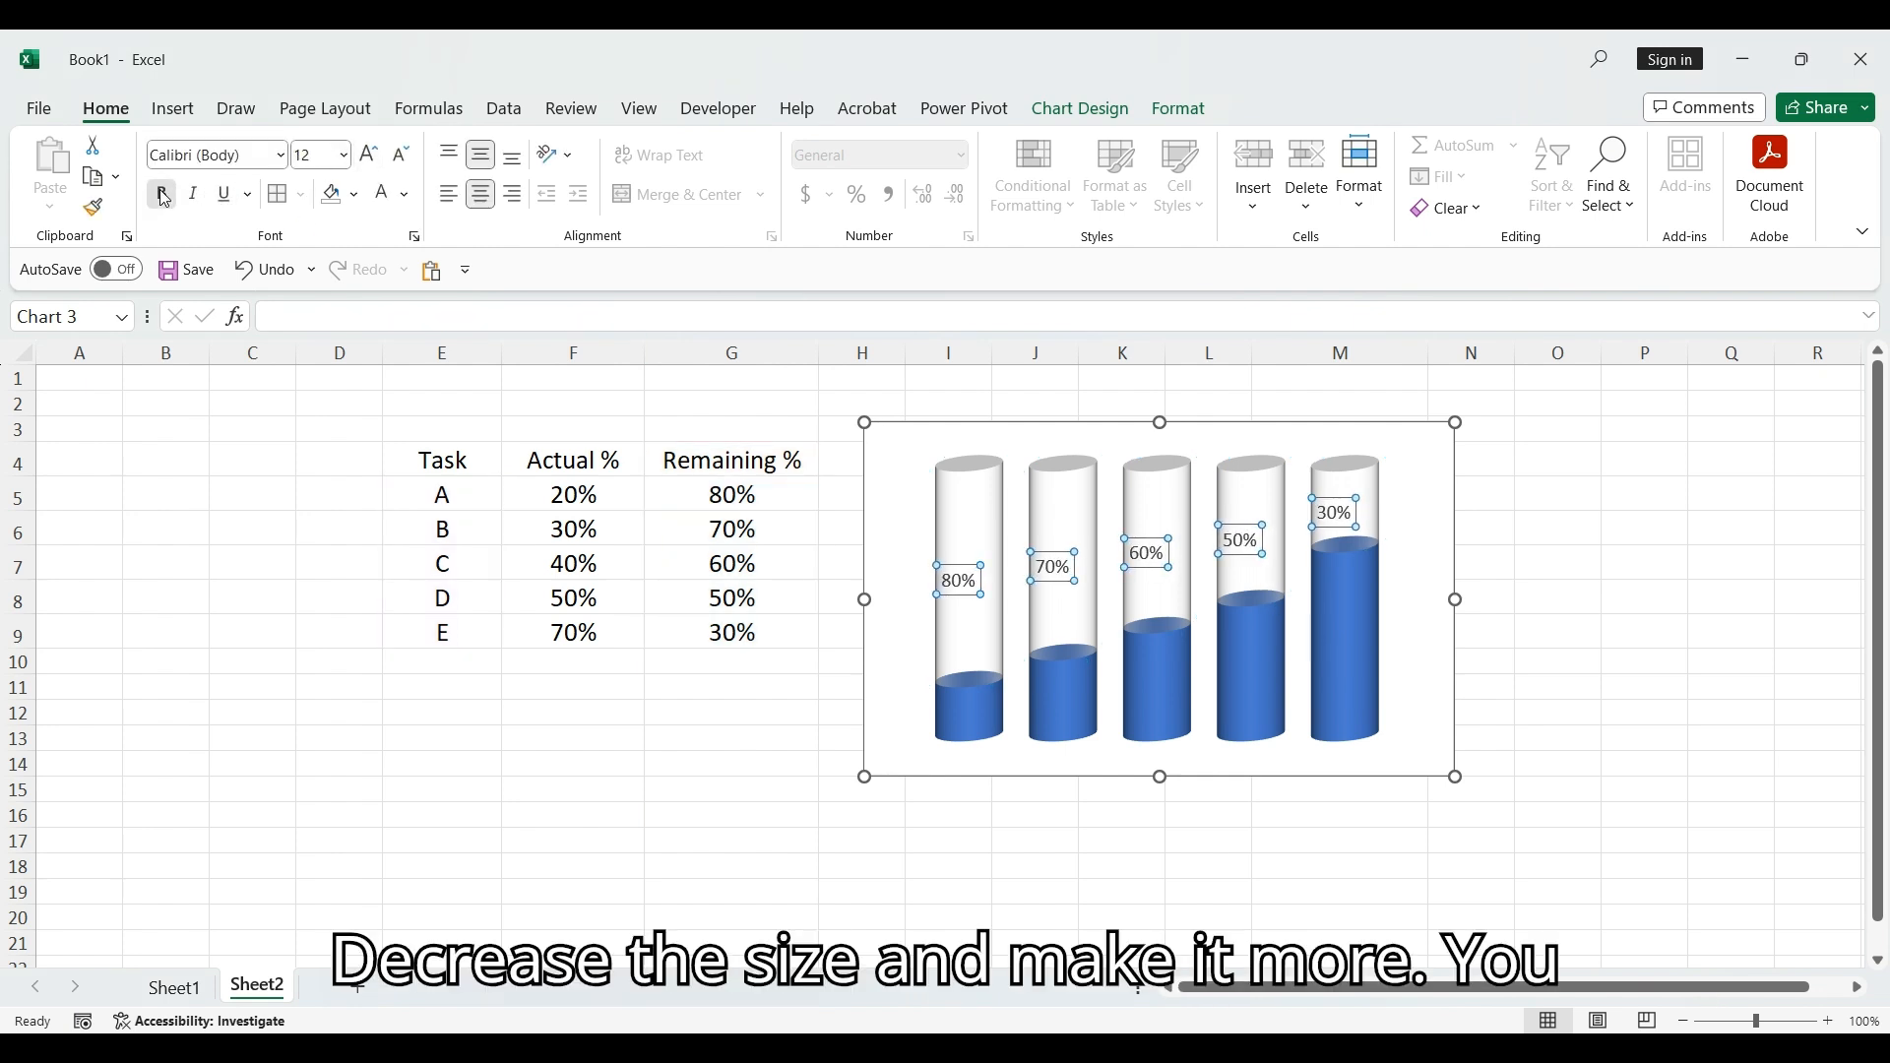
pyautogui.click(283, 157)
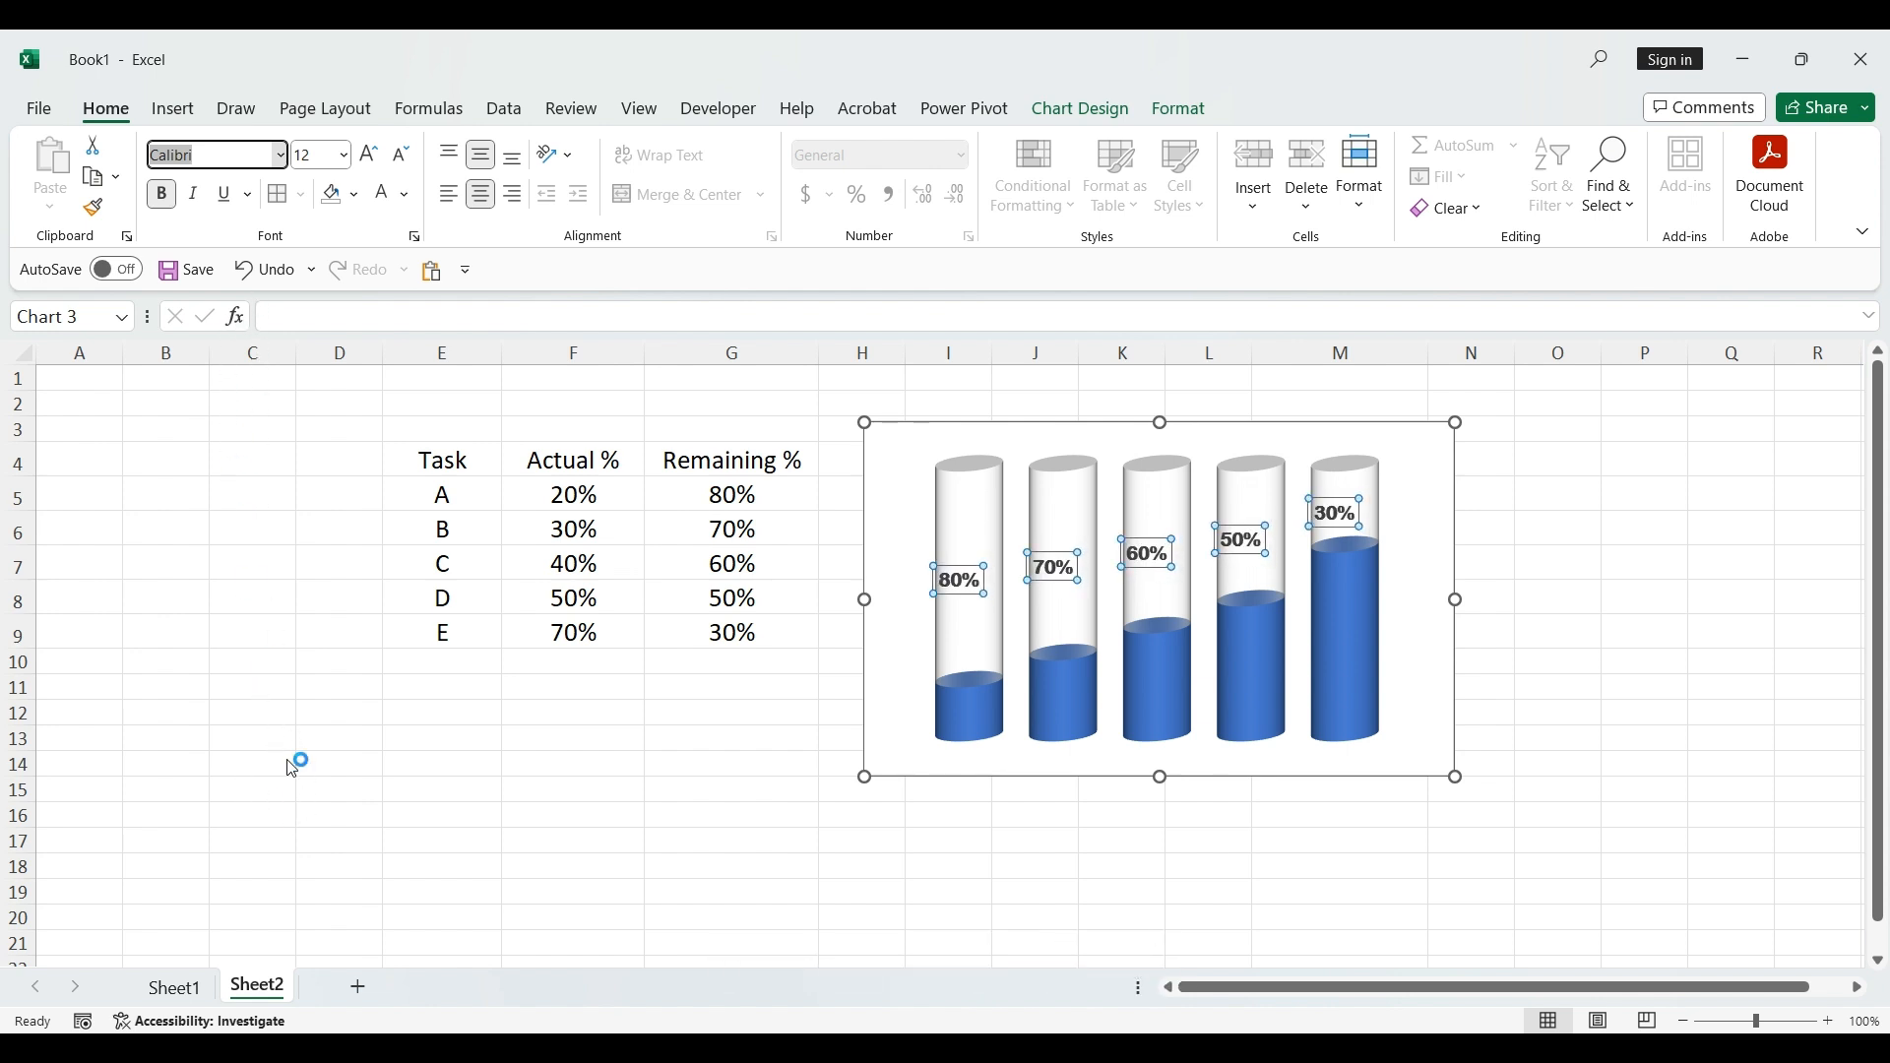
pyautogui.click(997, 815)
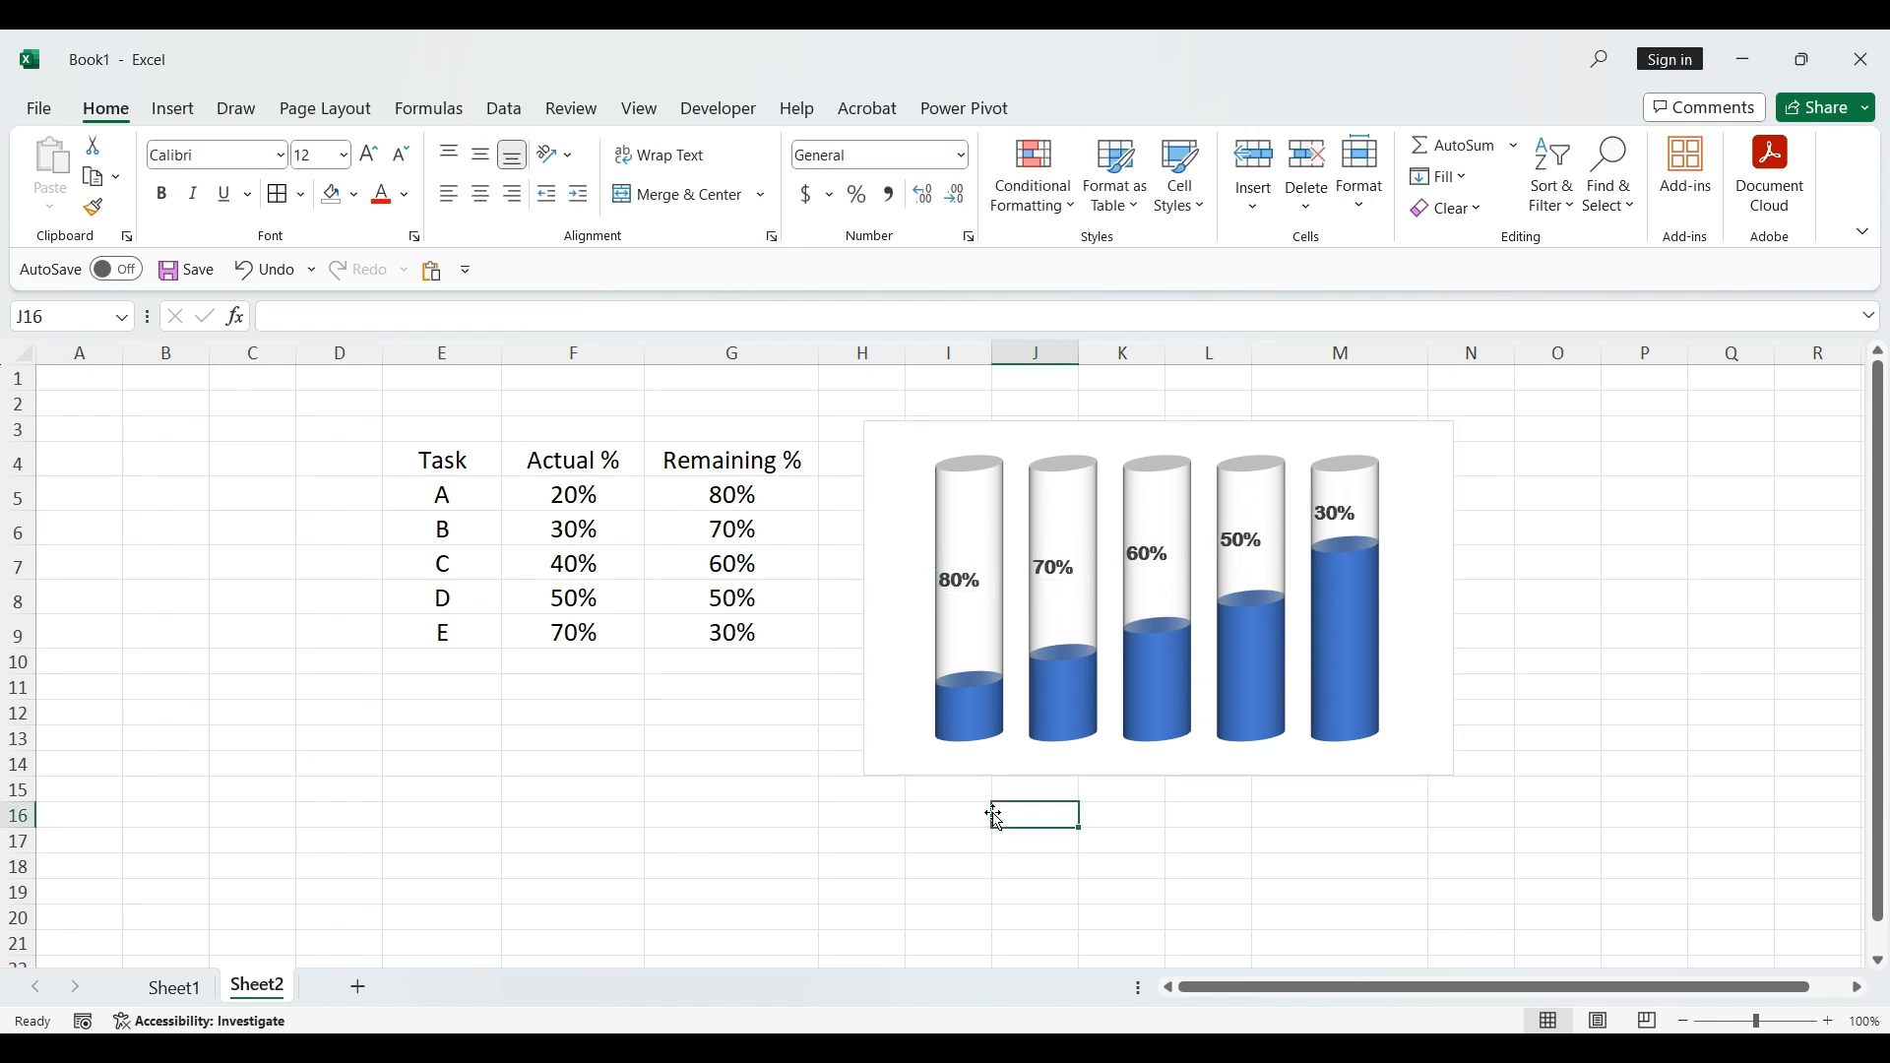
# Shift the plot area slightly up and to the left inside the chart frame.
pyautogui.click(1439, 628)
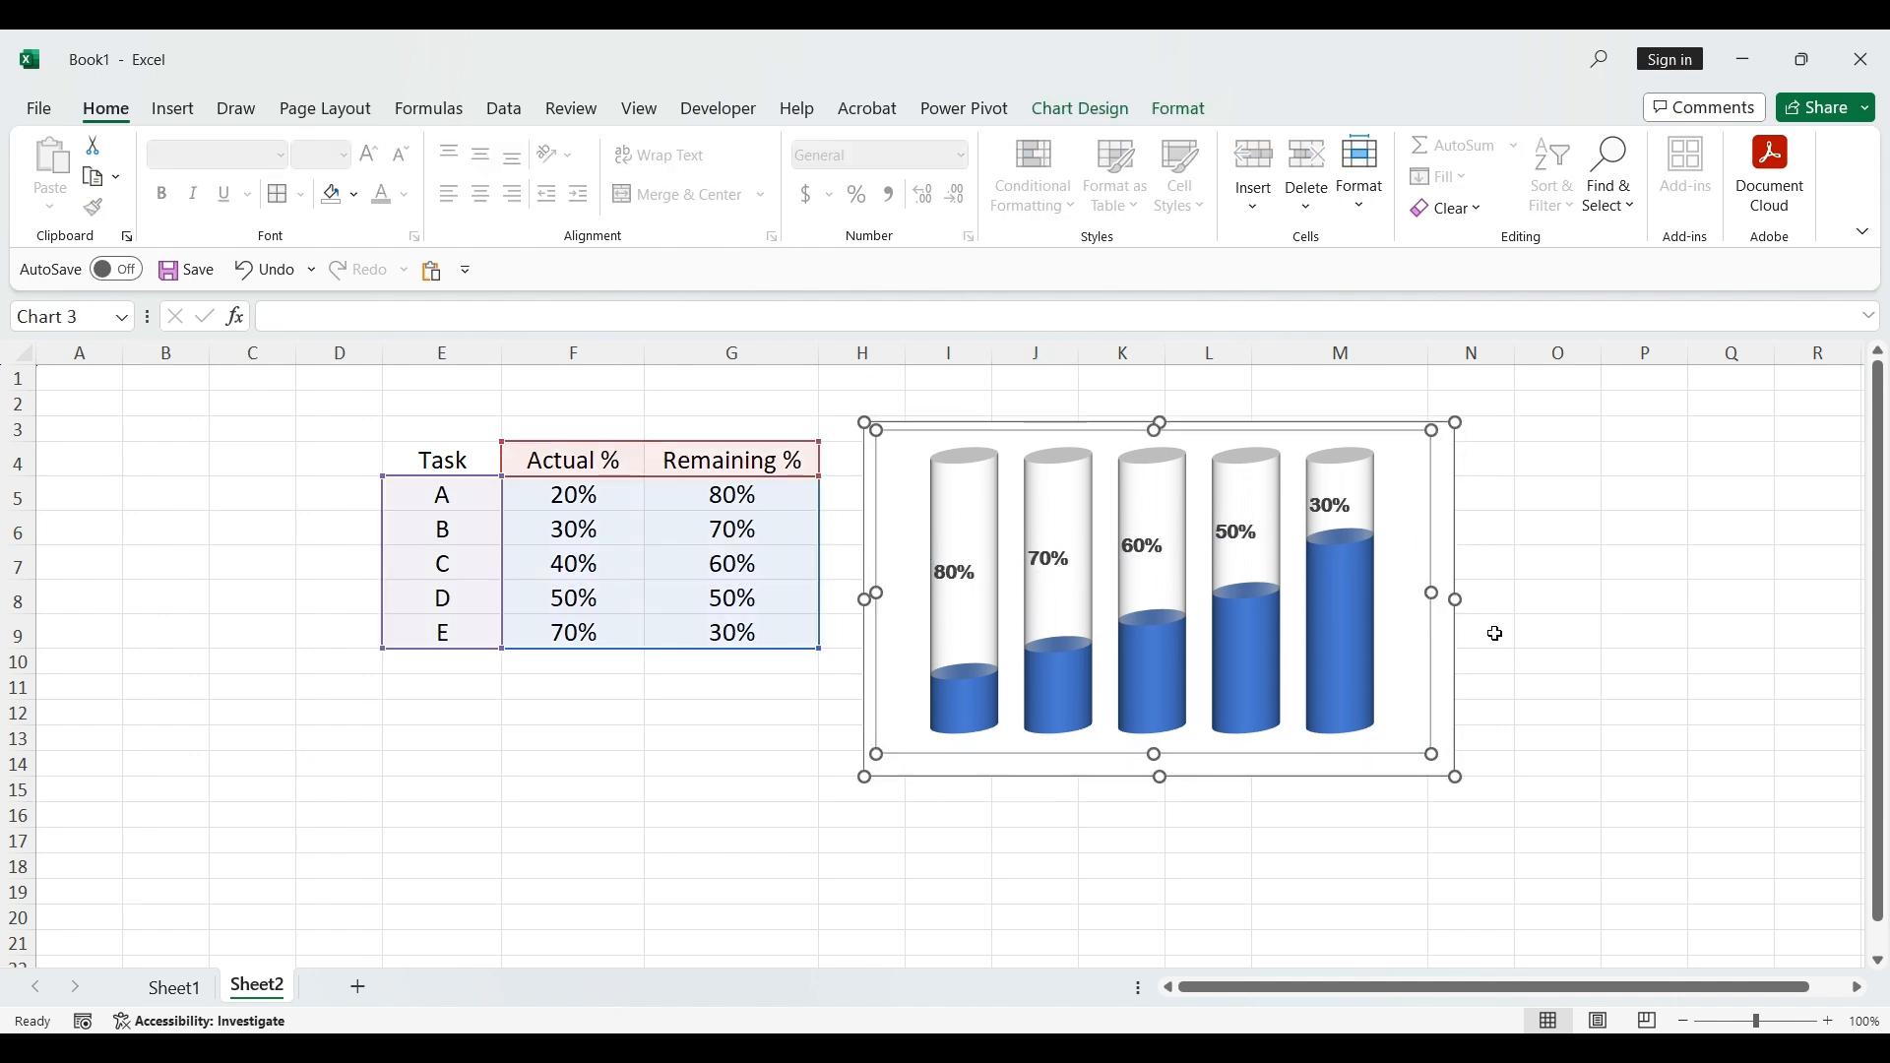
pyautogui.click(1556, 623)
pyautogui.click(1524, 741)
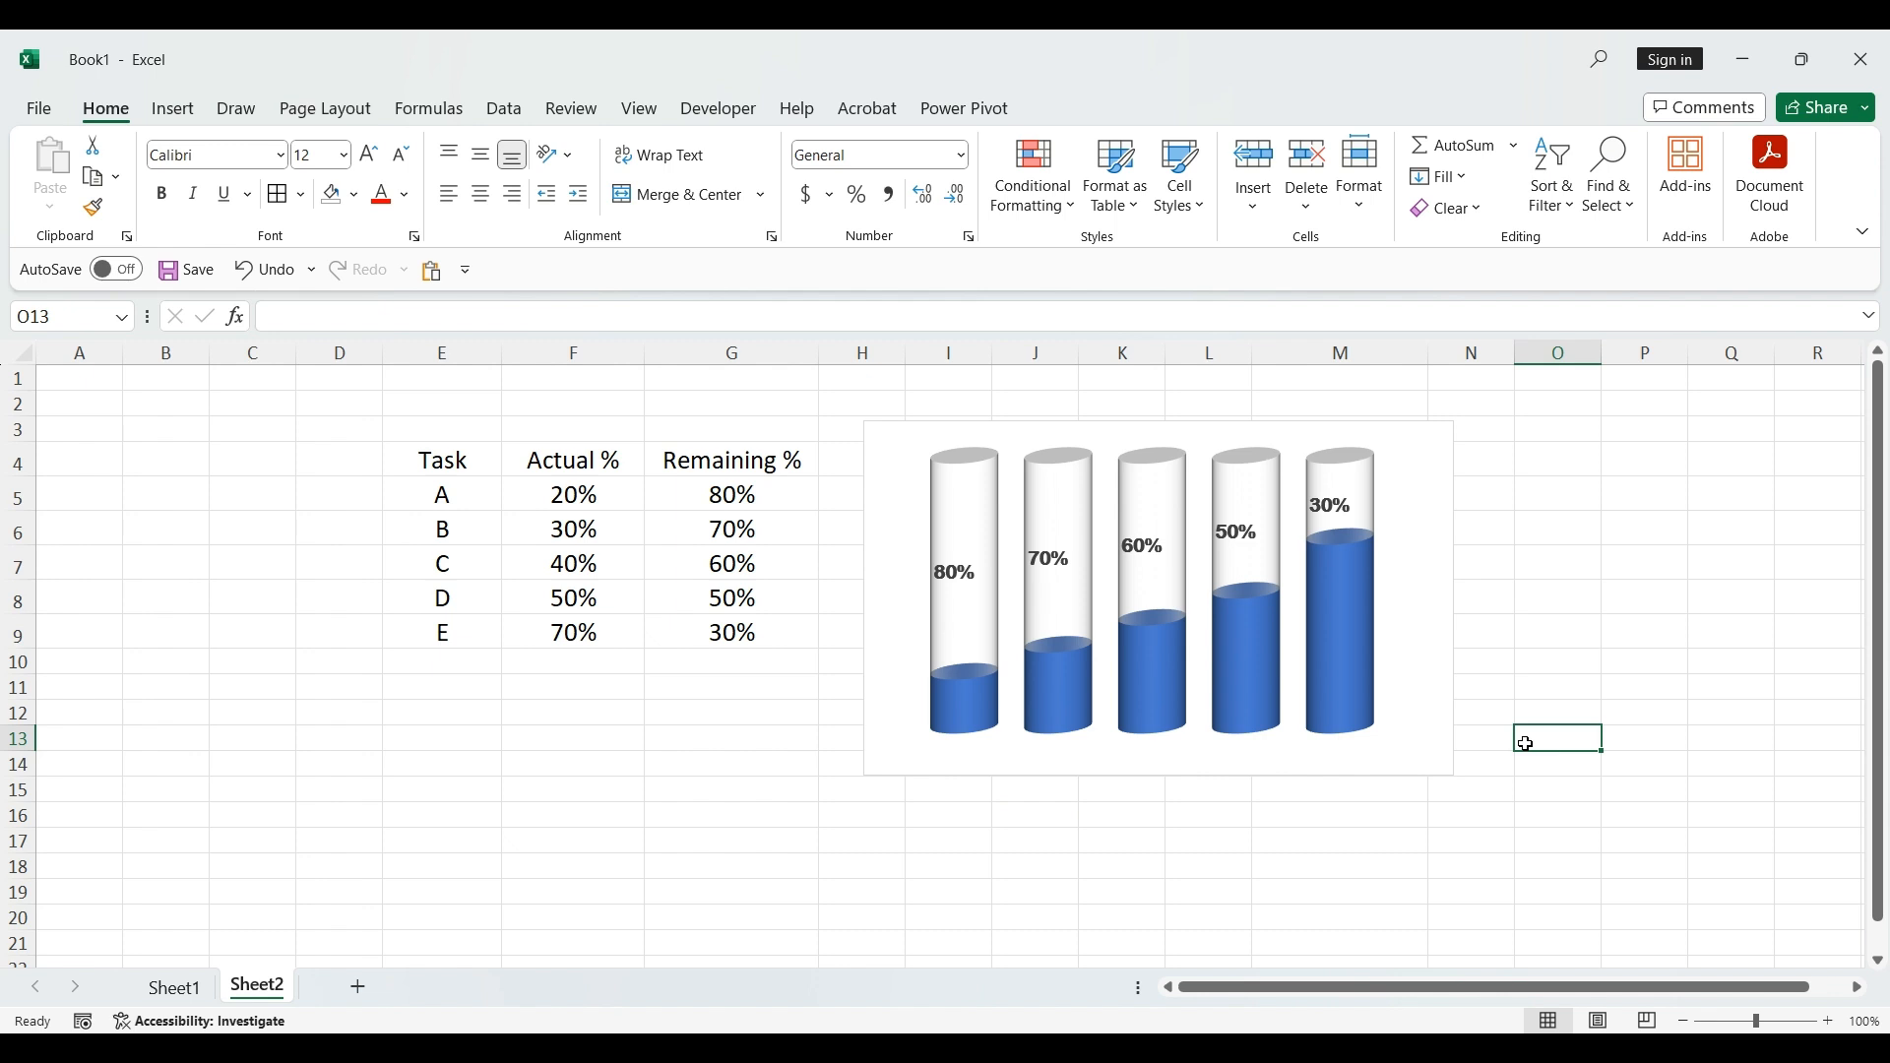
pyautogui.click(1432, 431)
pyautogui.moveTo(1432, 432); pyautogui.dragTo(1418, 427)
pyautogui.click(1644, 531)
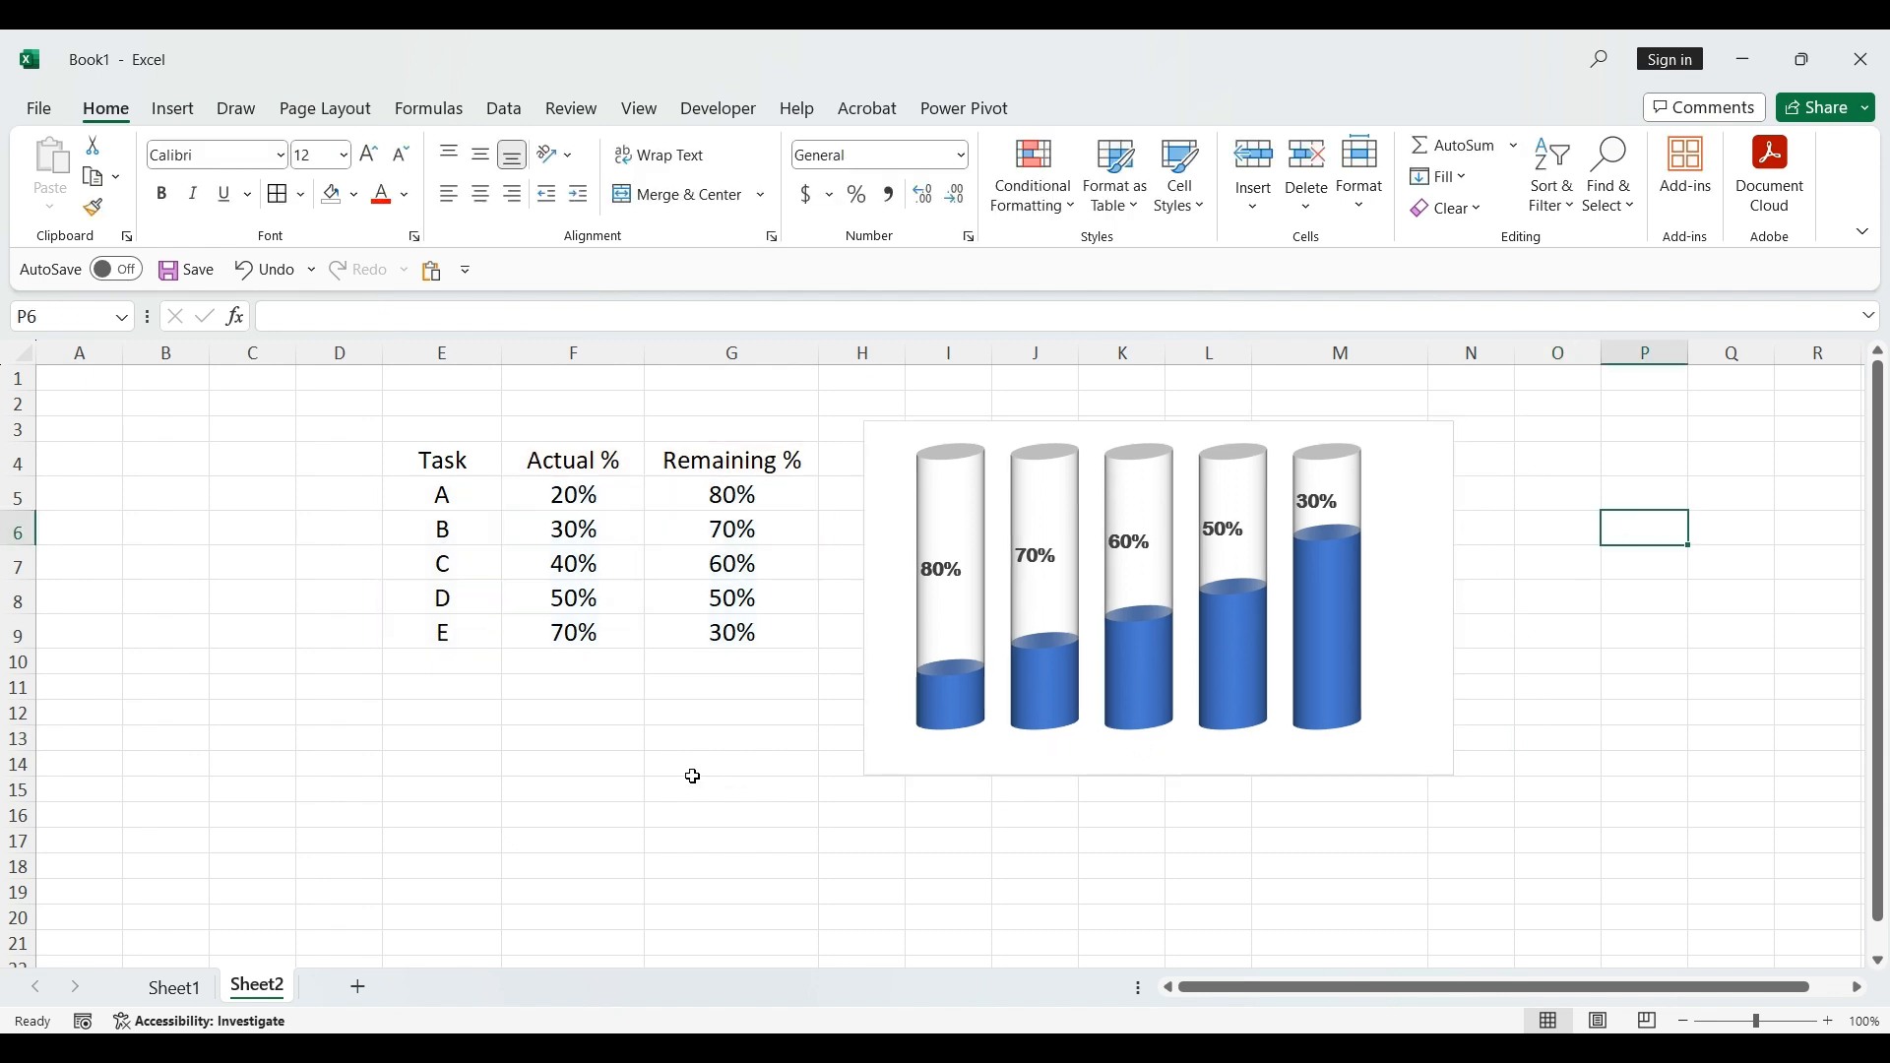
# Fill all cells of the worksheet with a light blue background.
pyautogui.click(572, 740)
pyautogui.hotkey('ctrl', 'a')
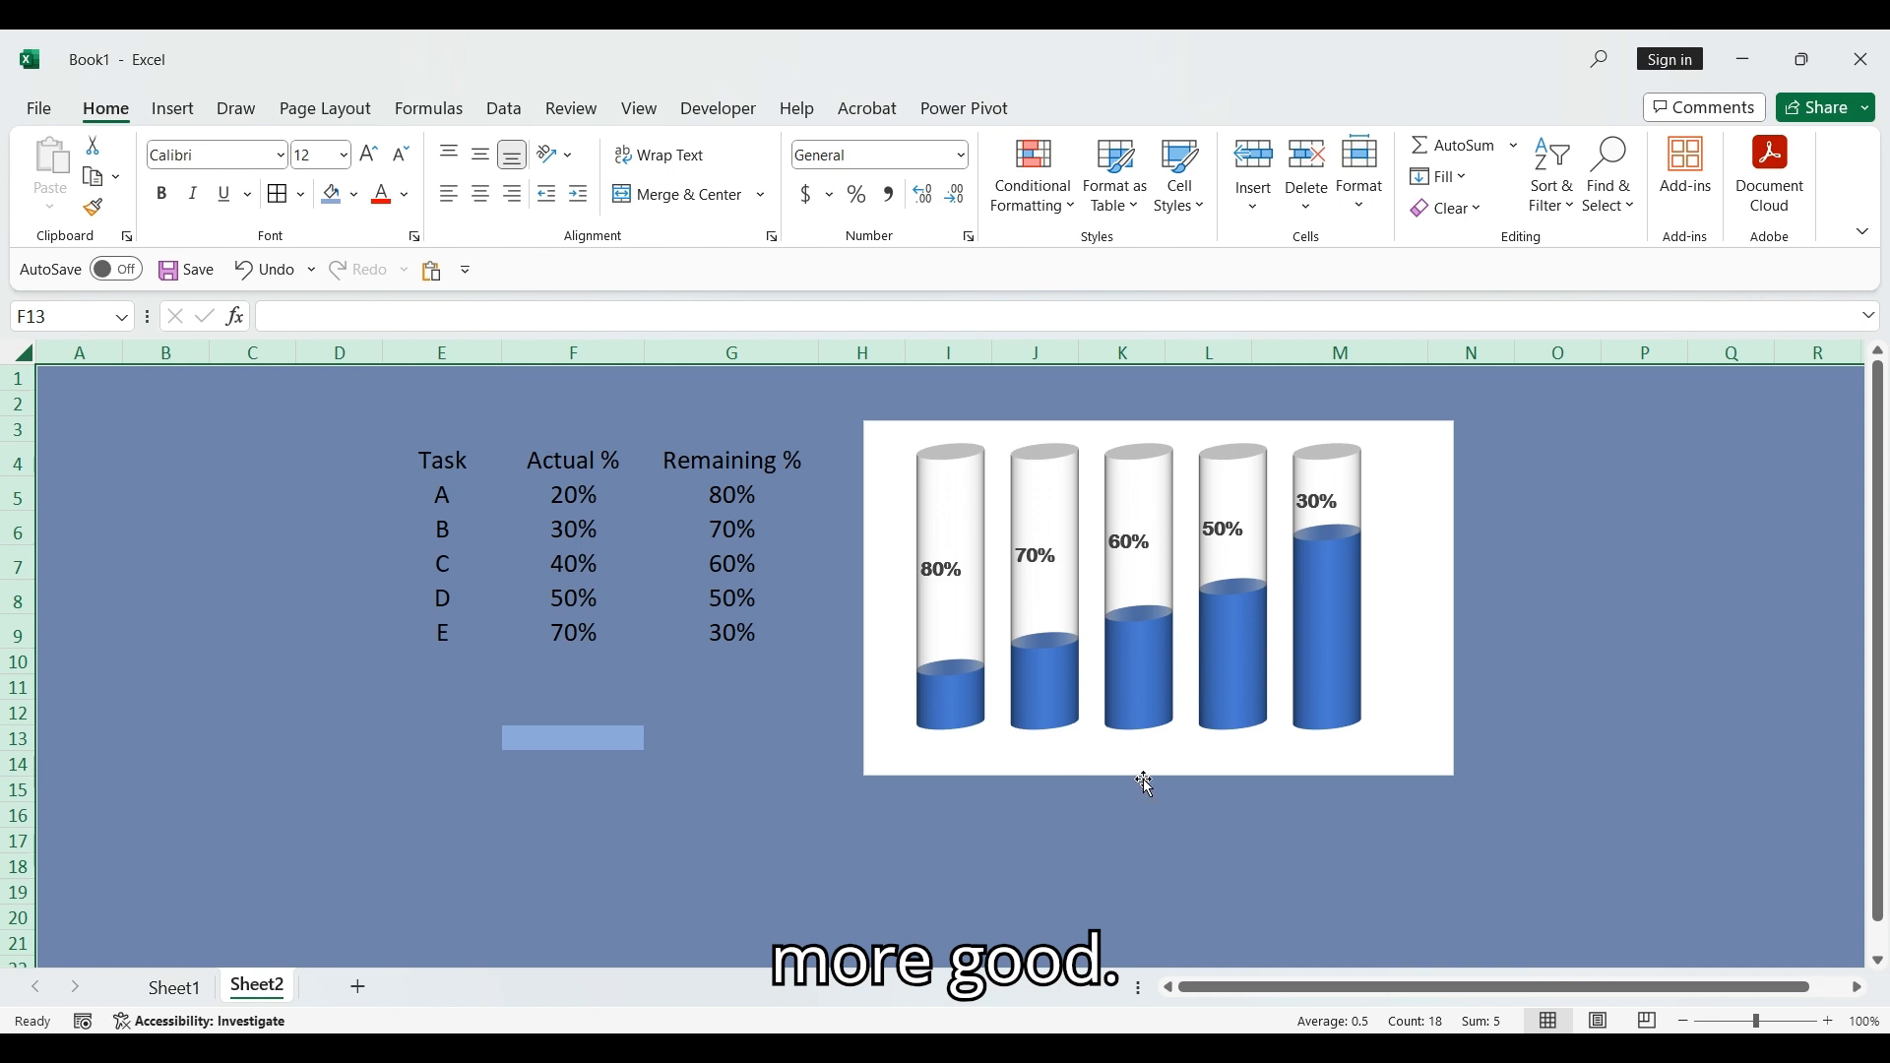
pyautogui.click(1205, 838)
# Remove the fill from the chart area so the sheet background shows through.
pyautogui.click(1407, 584)
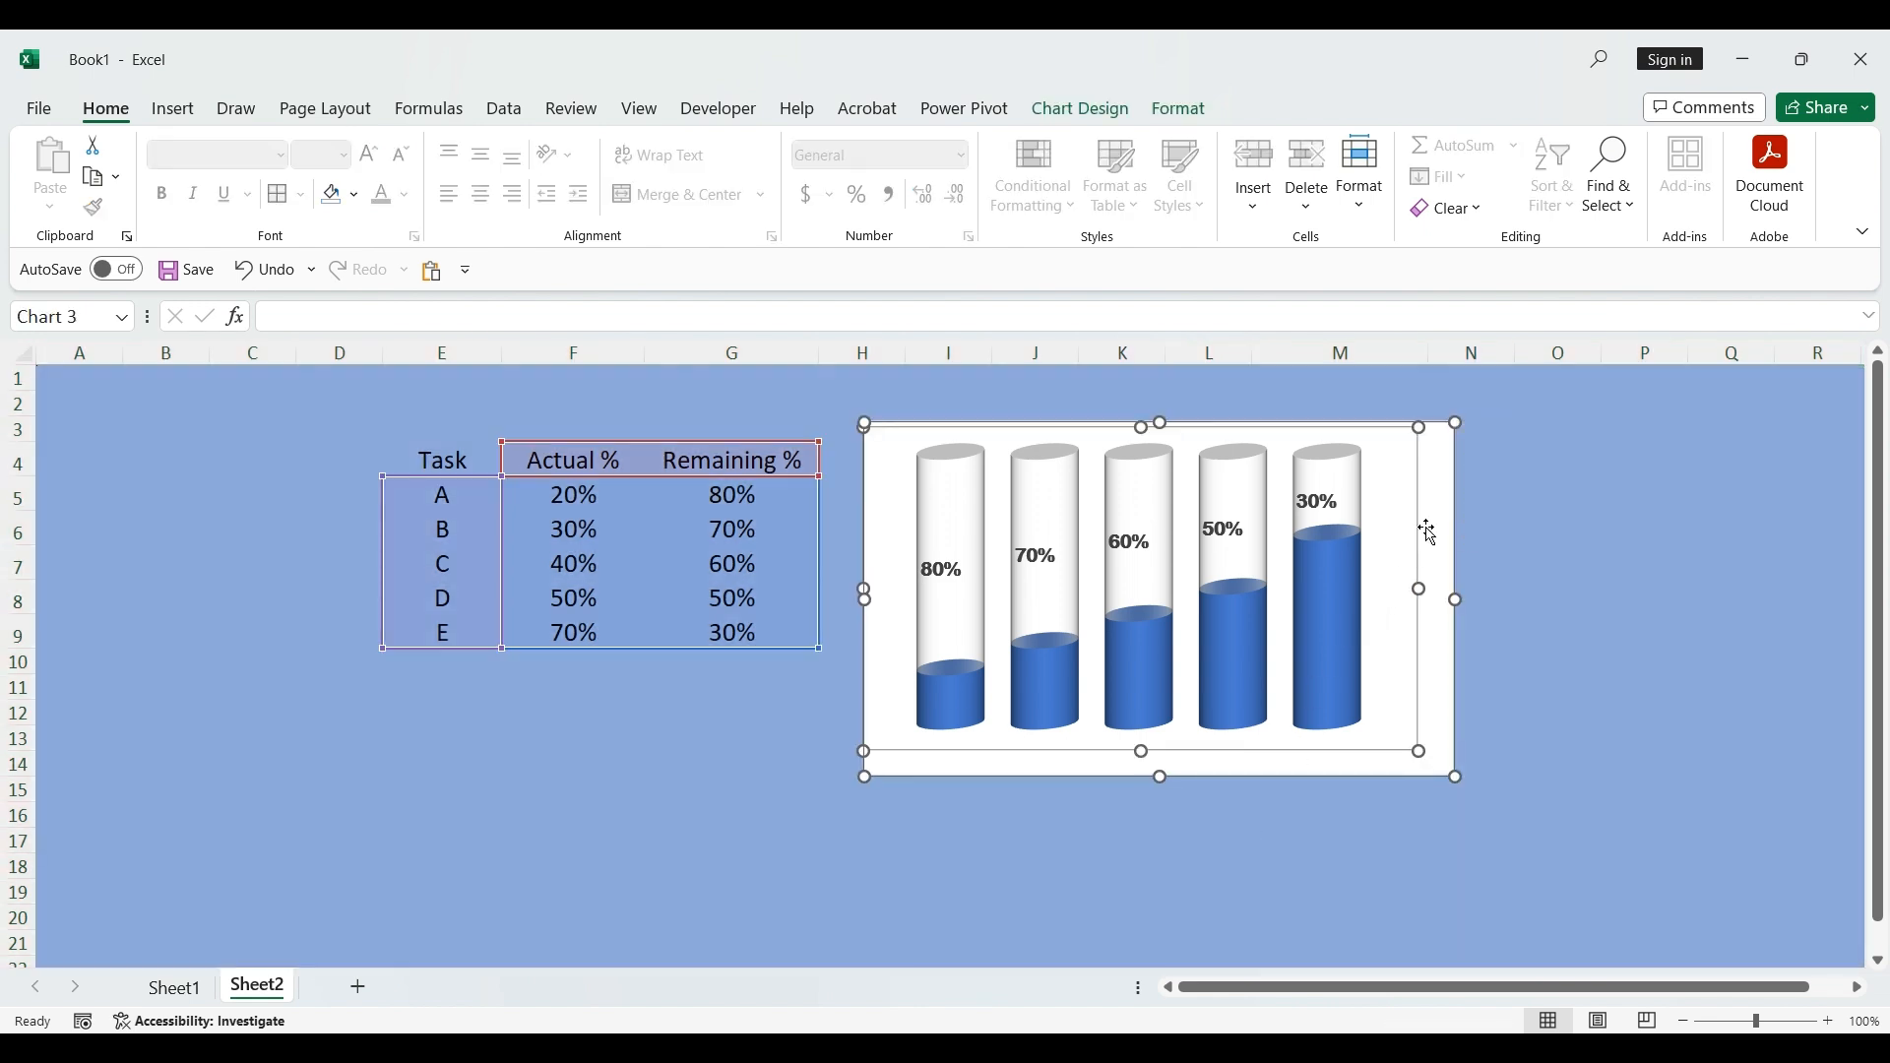
pyautogui.click(1176, 111)
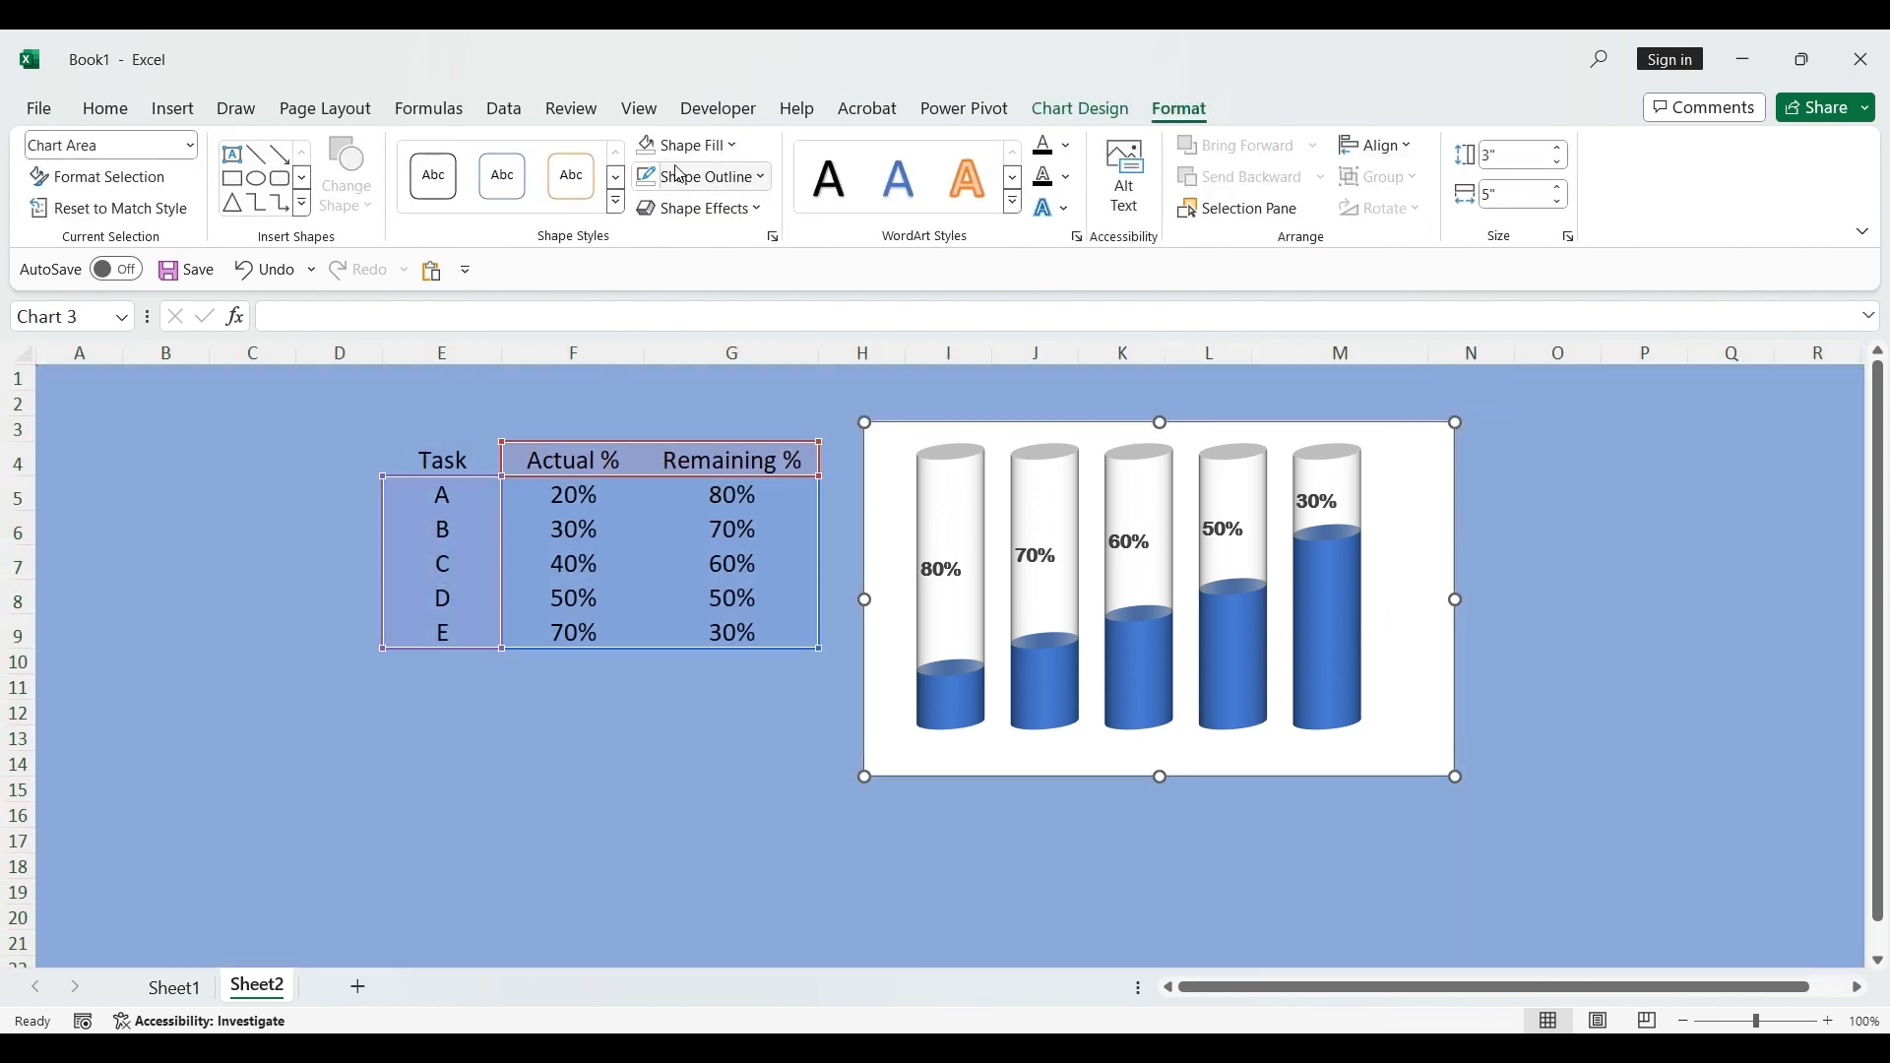
pyautogui.click(689, 145)
pyautogui.click(719, 461)
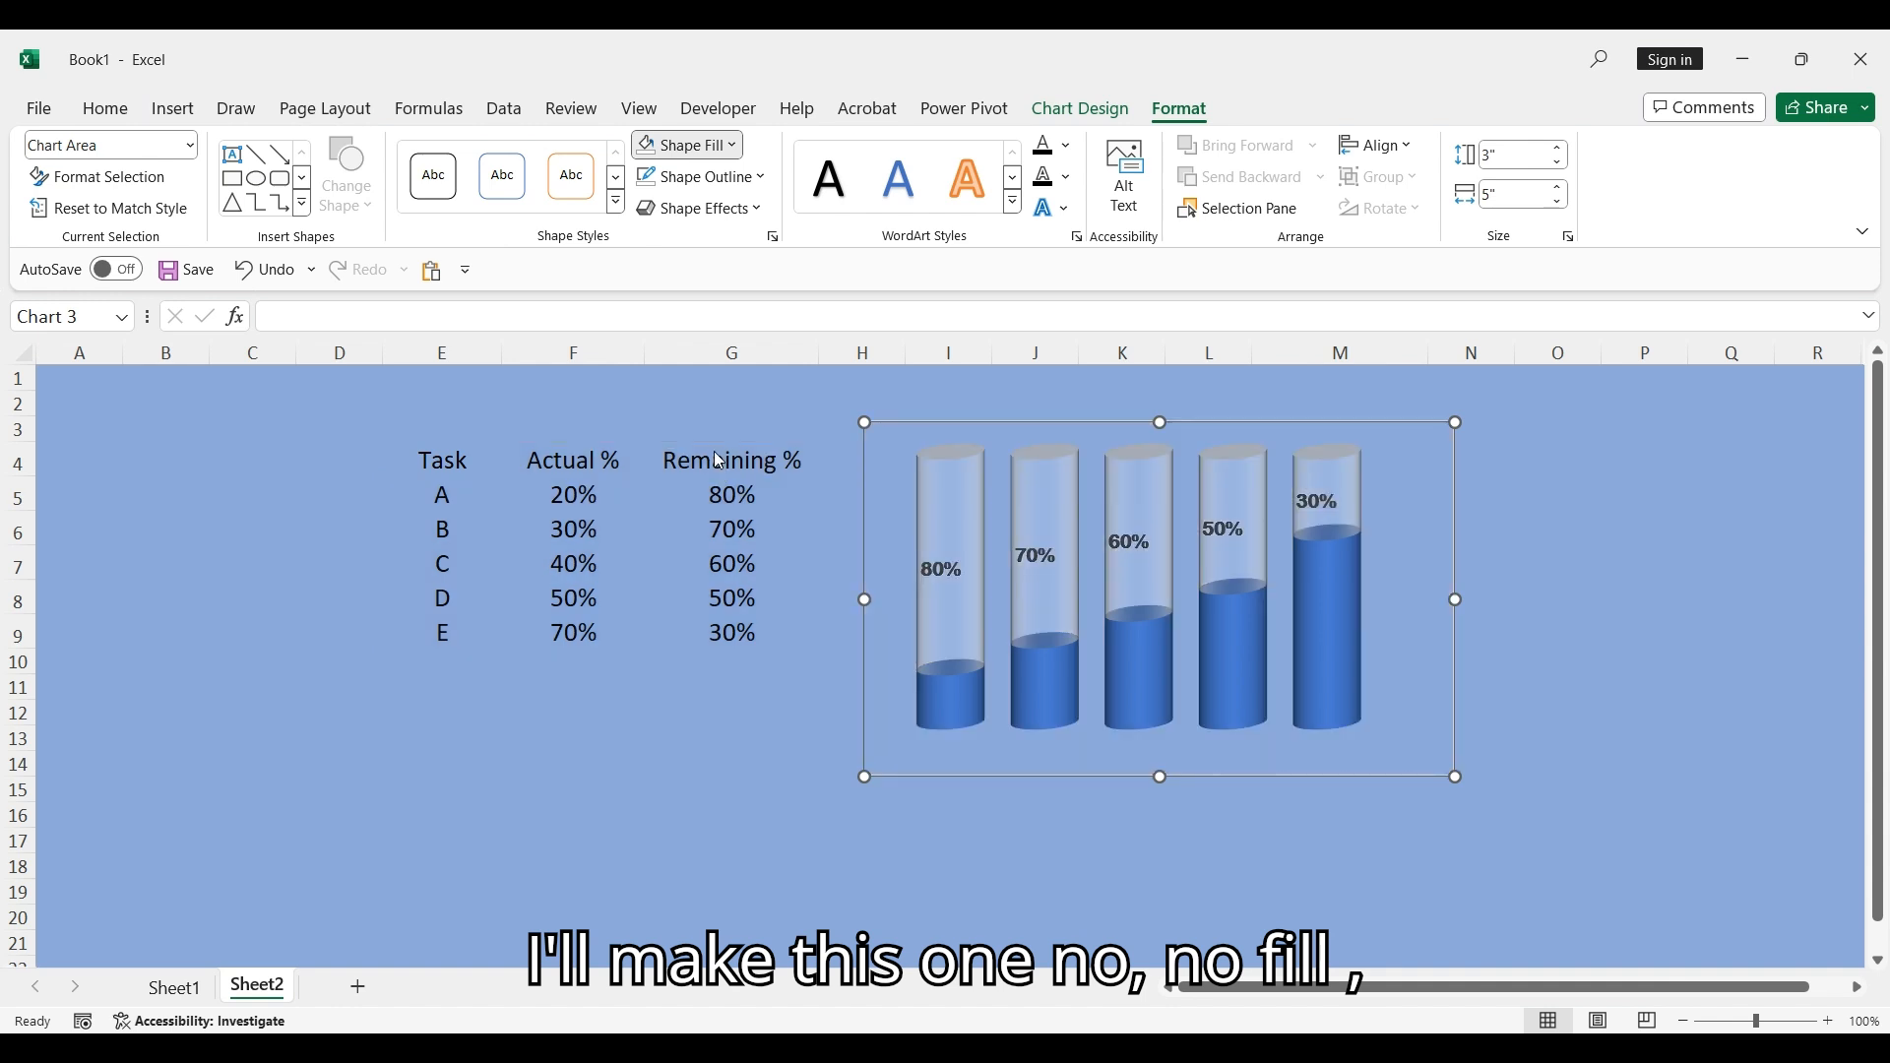
pyautogui.click(780, 875)
pyautogui.click(982, 849)
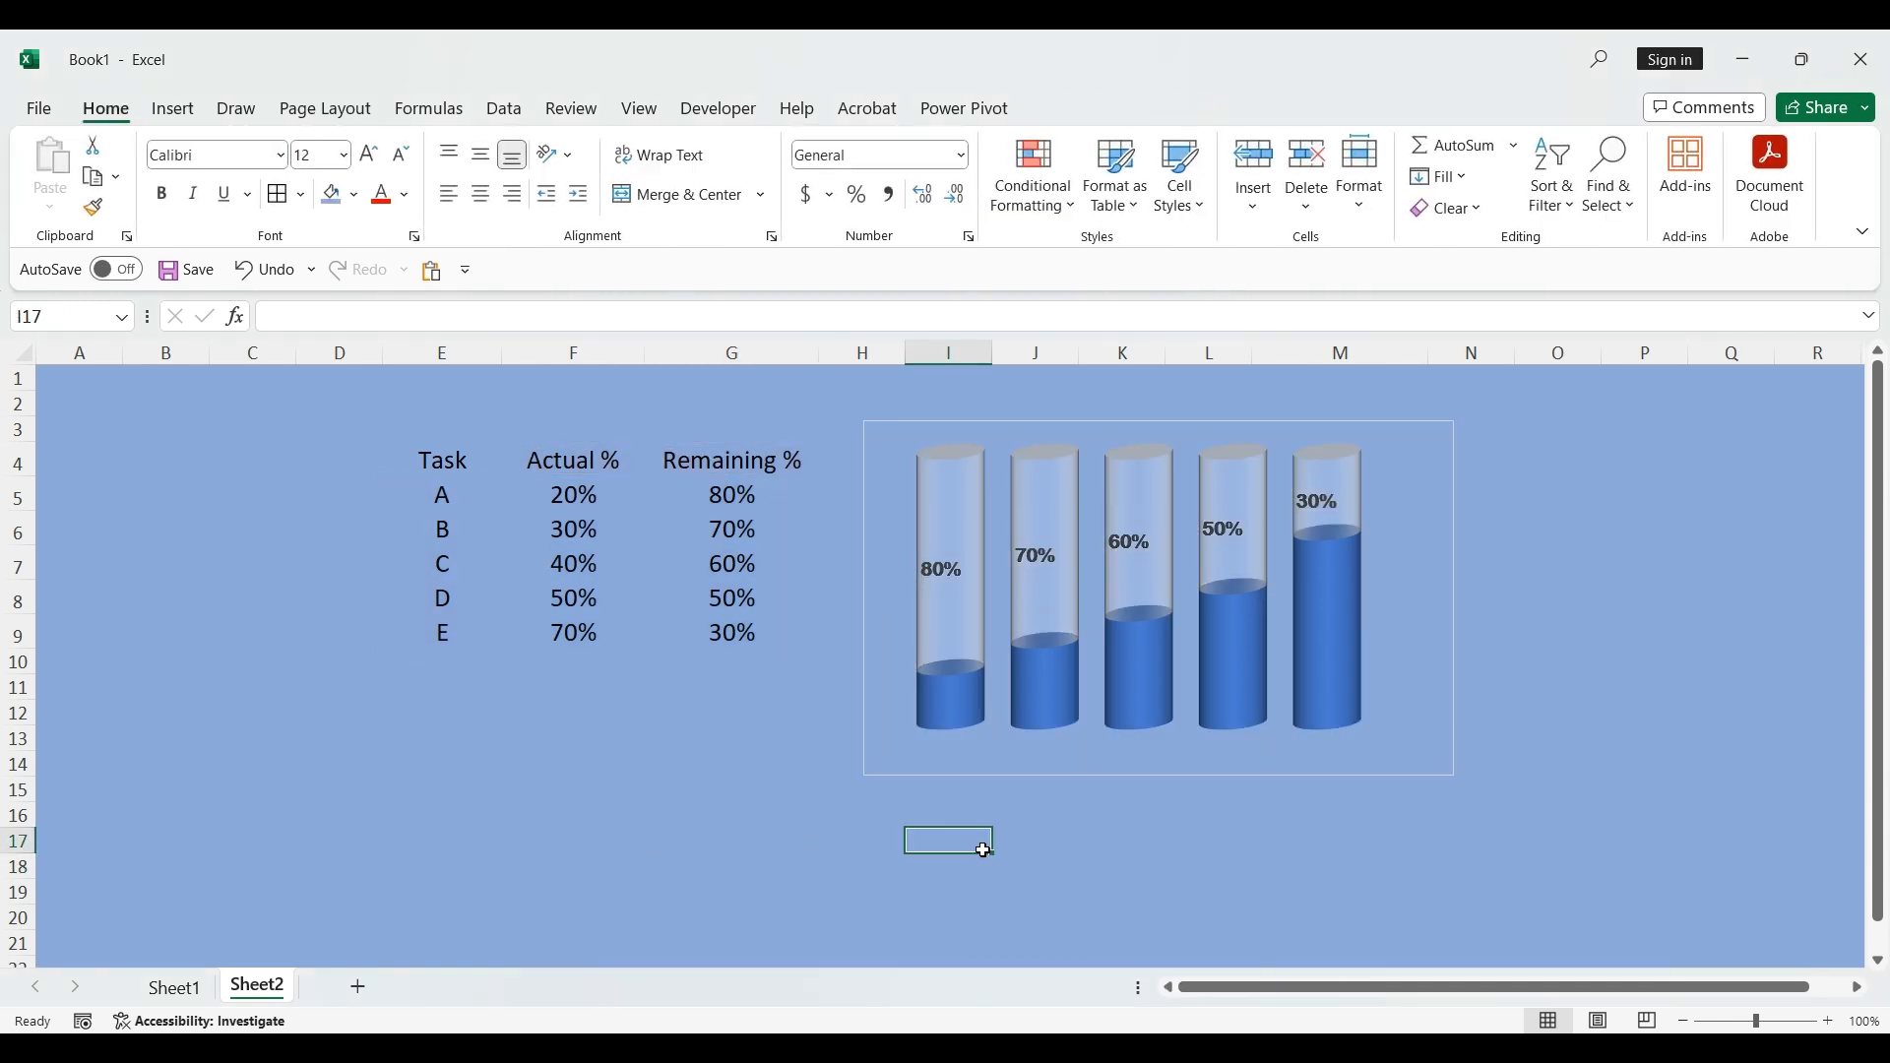
pyautogui.click(1634, 656)
pyautogui.click(1556, 620)
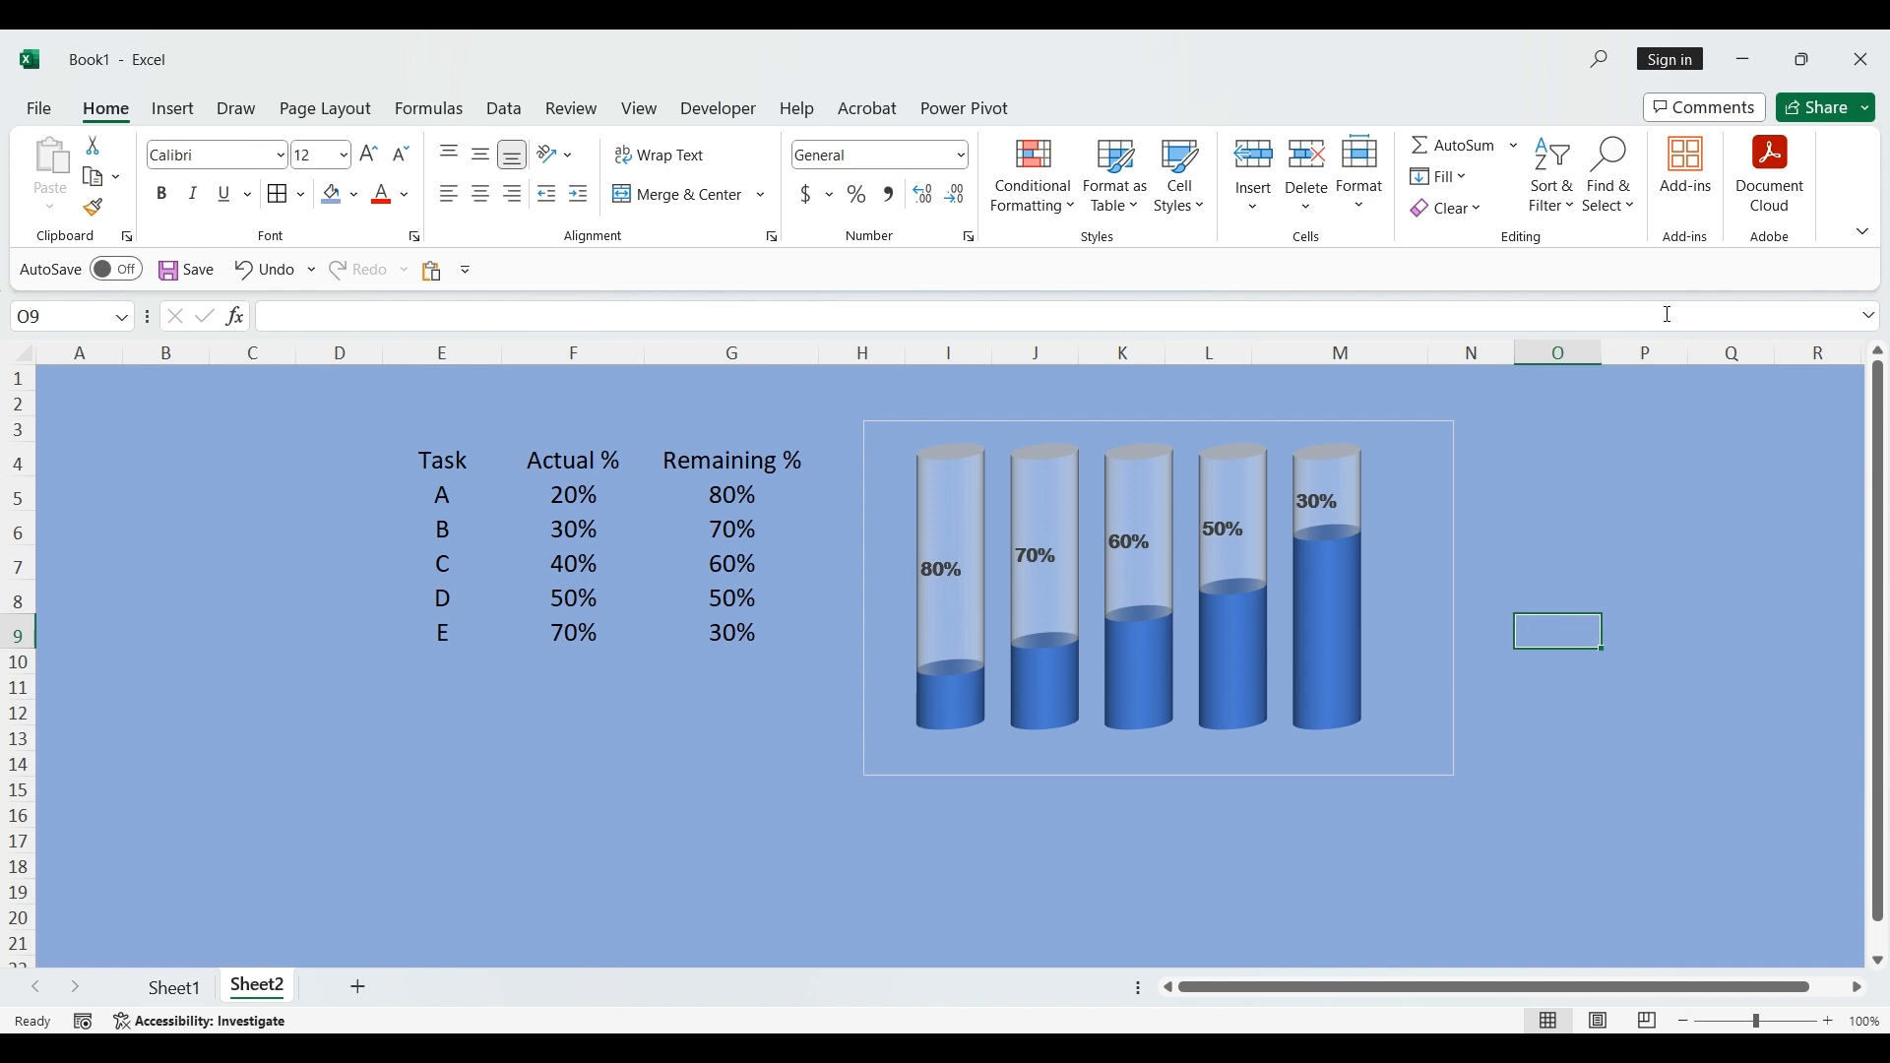
# Insert a text box just below the first cylinder with the text A.
pyautogui.click(173, 109)
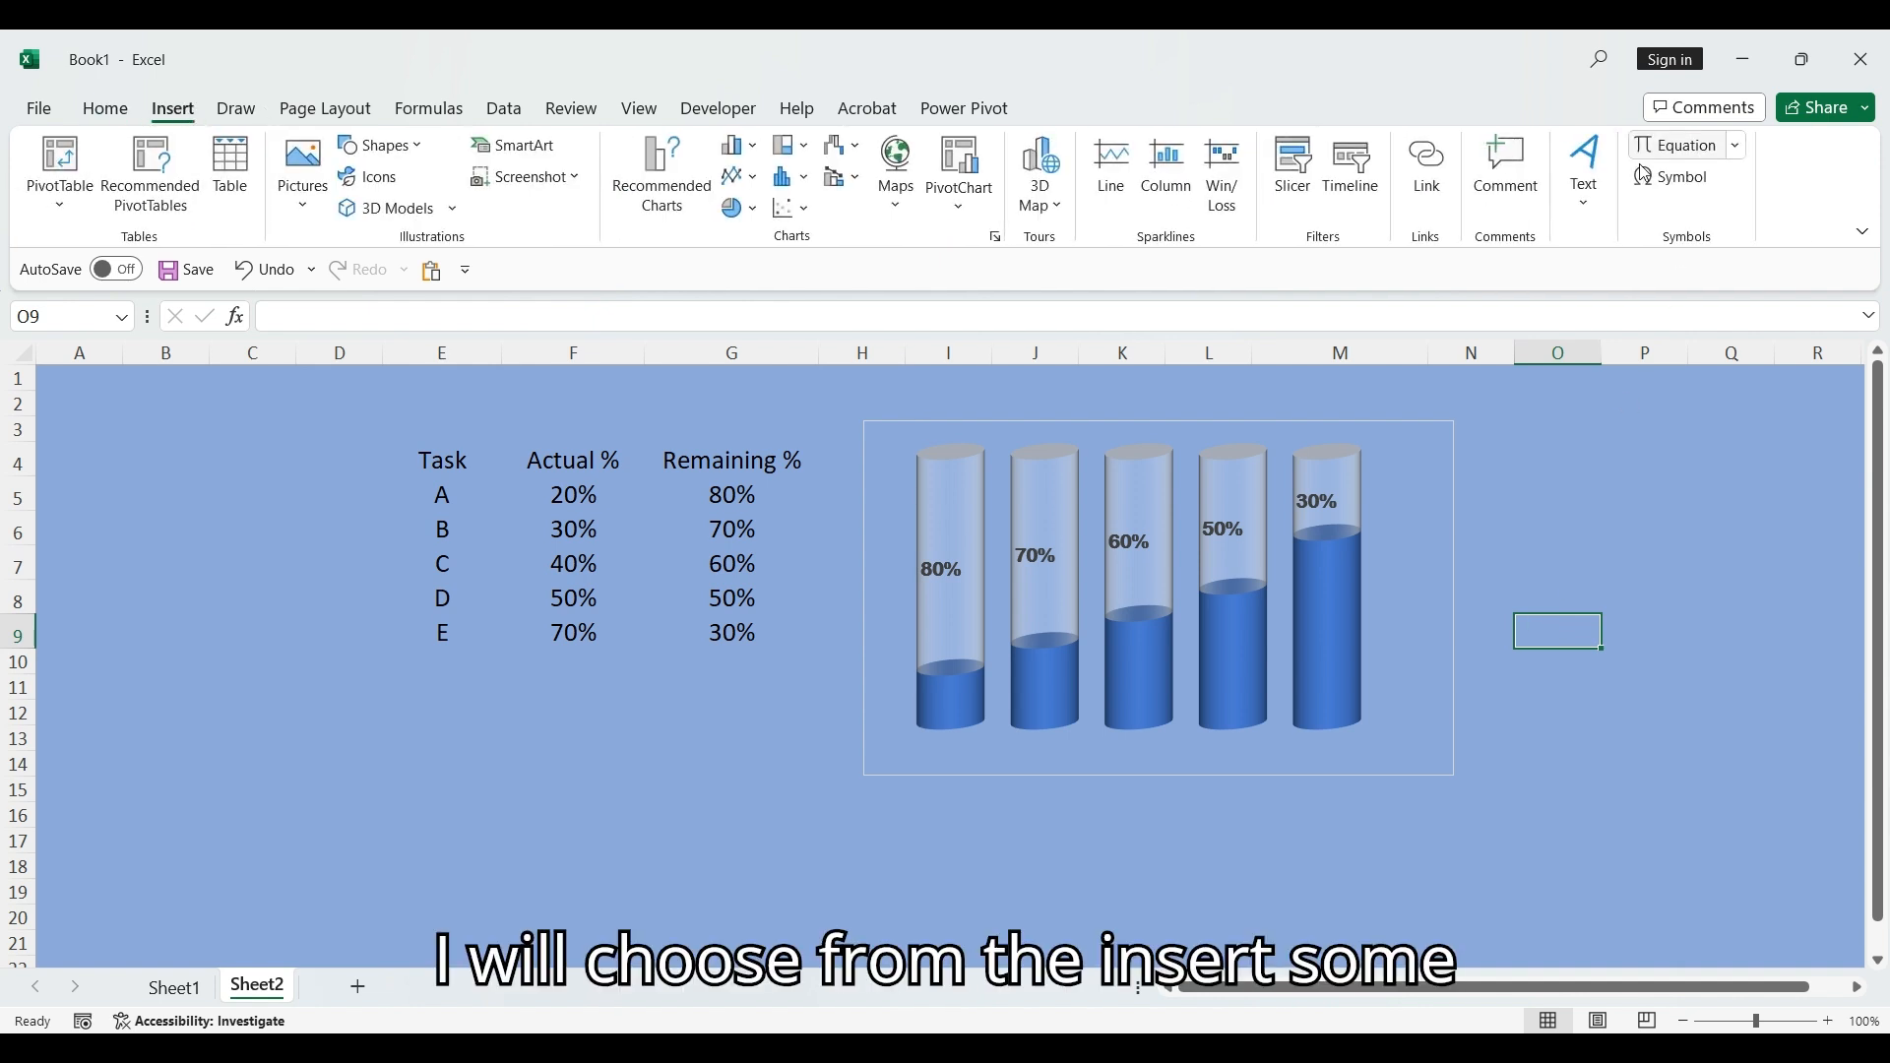
pyautogui.click(1584, 167)
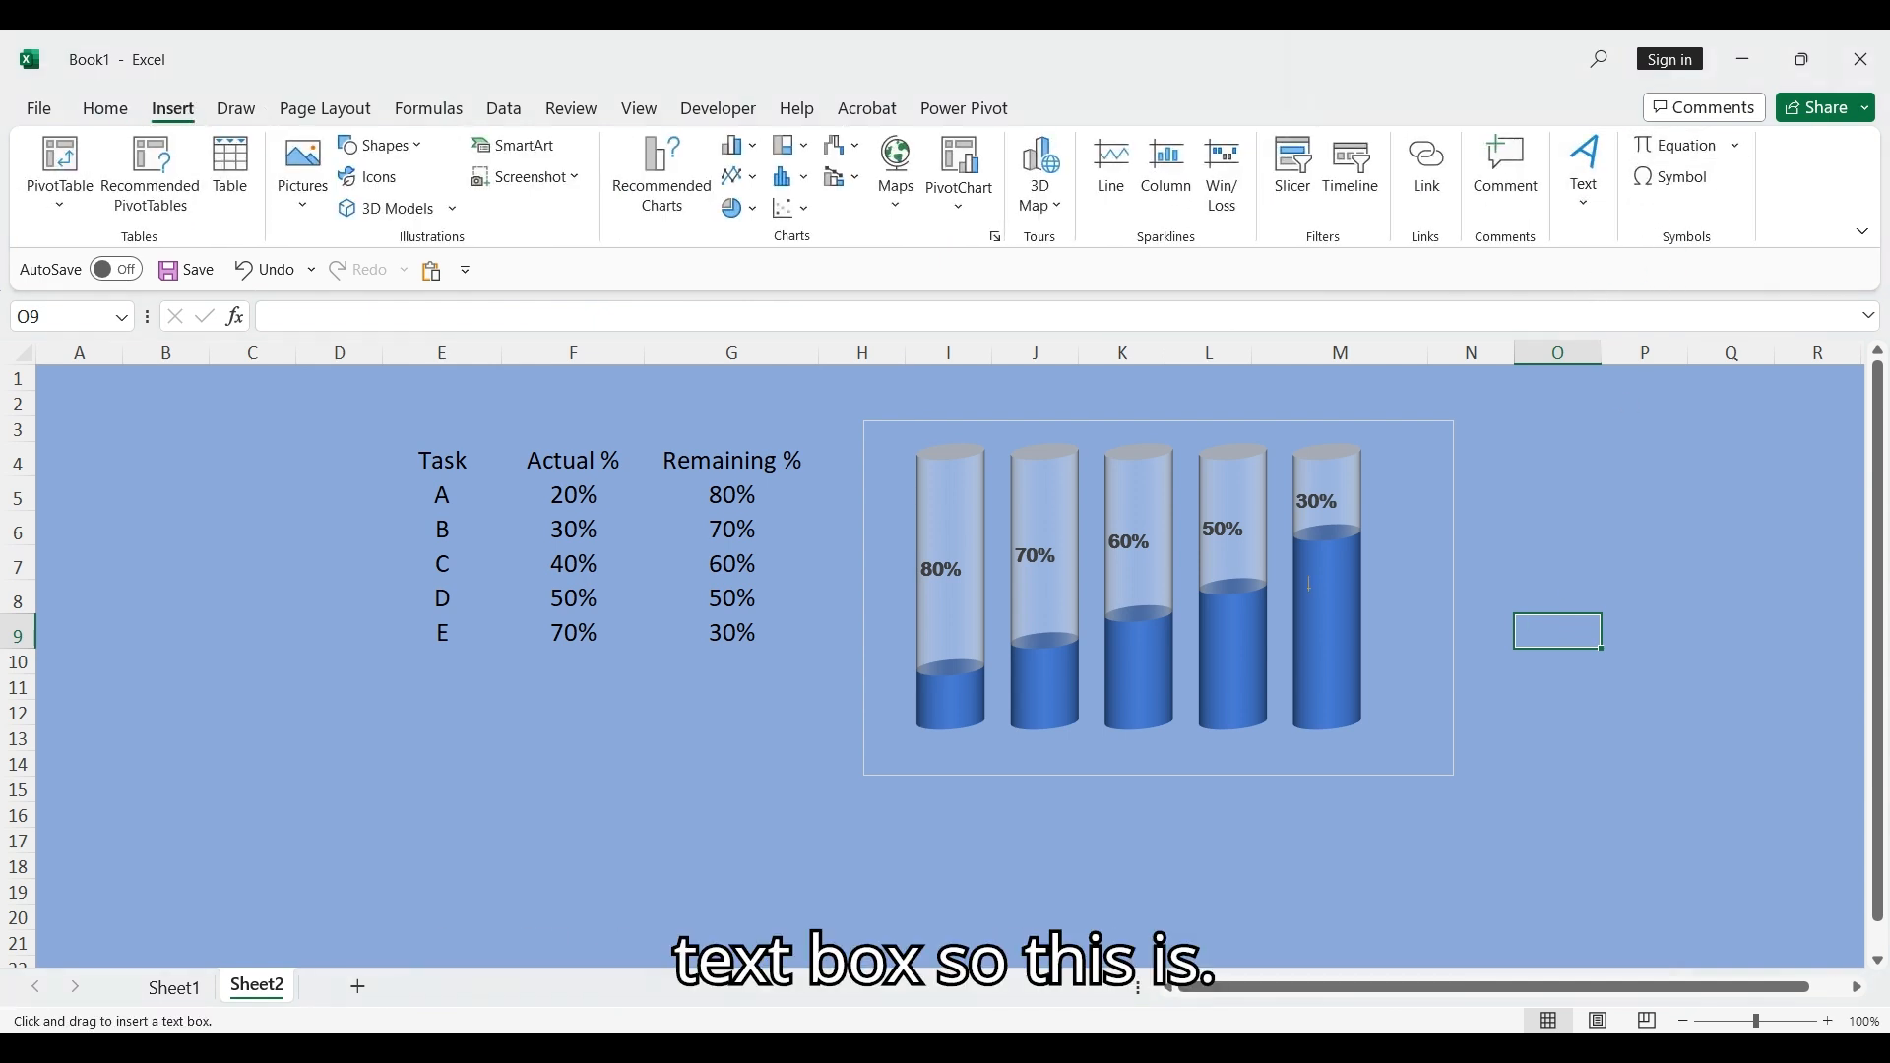
pyautogui.moveTo(940, 754); pyautogui.dragTo(1036, 801)
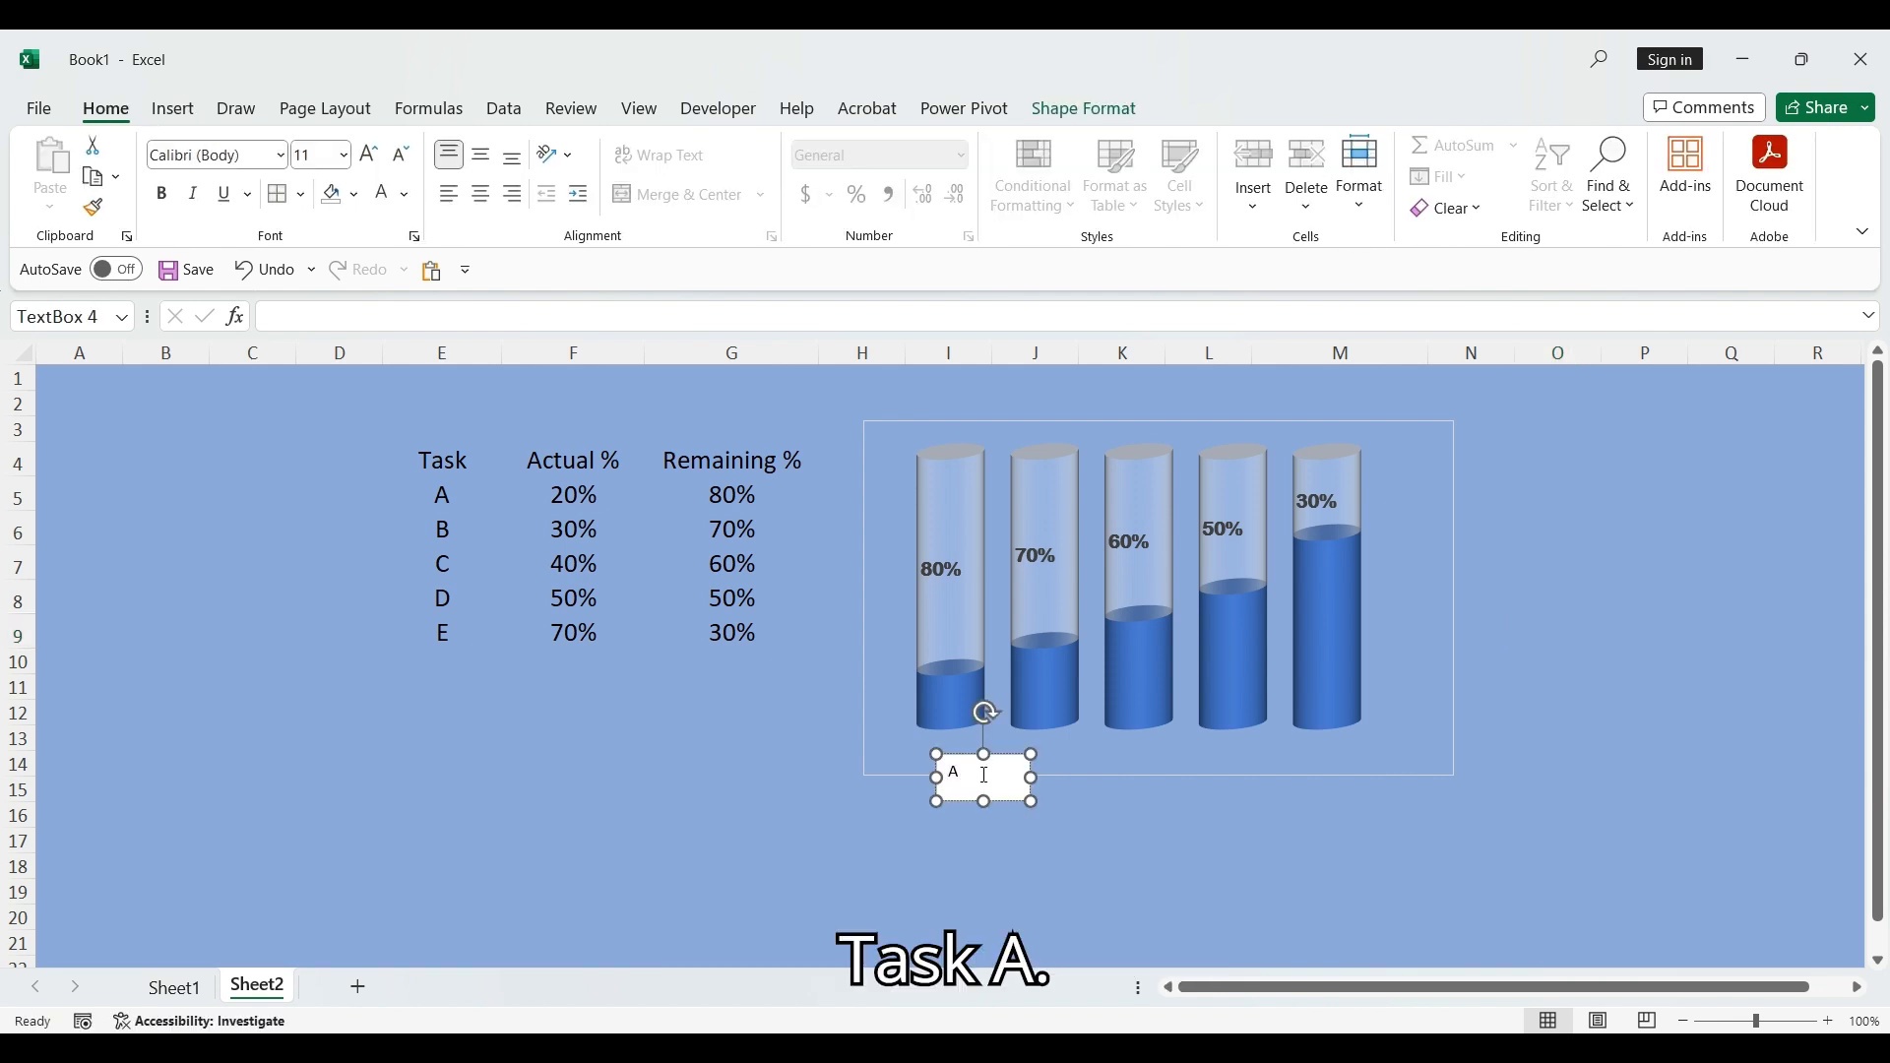
# Format the A label as bold 20 pt, then narrow its text box and centre it under the first cylinder.
pyautogui.click(156, 195)
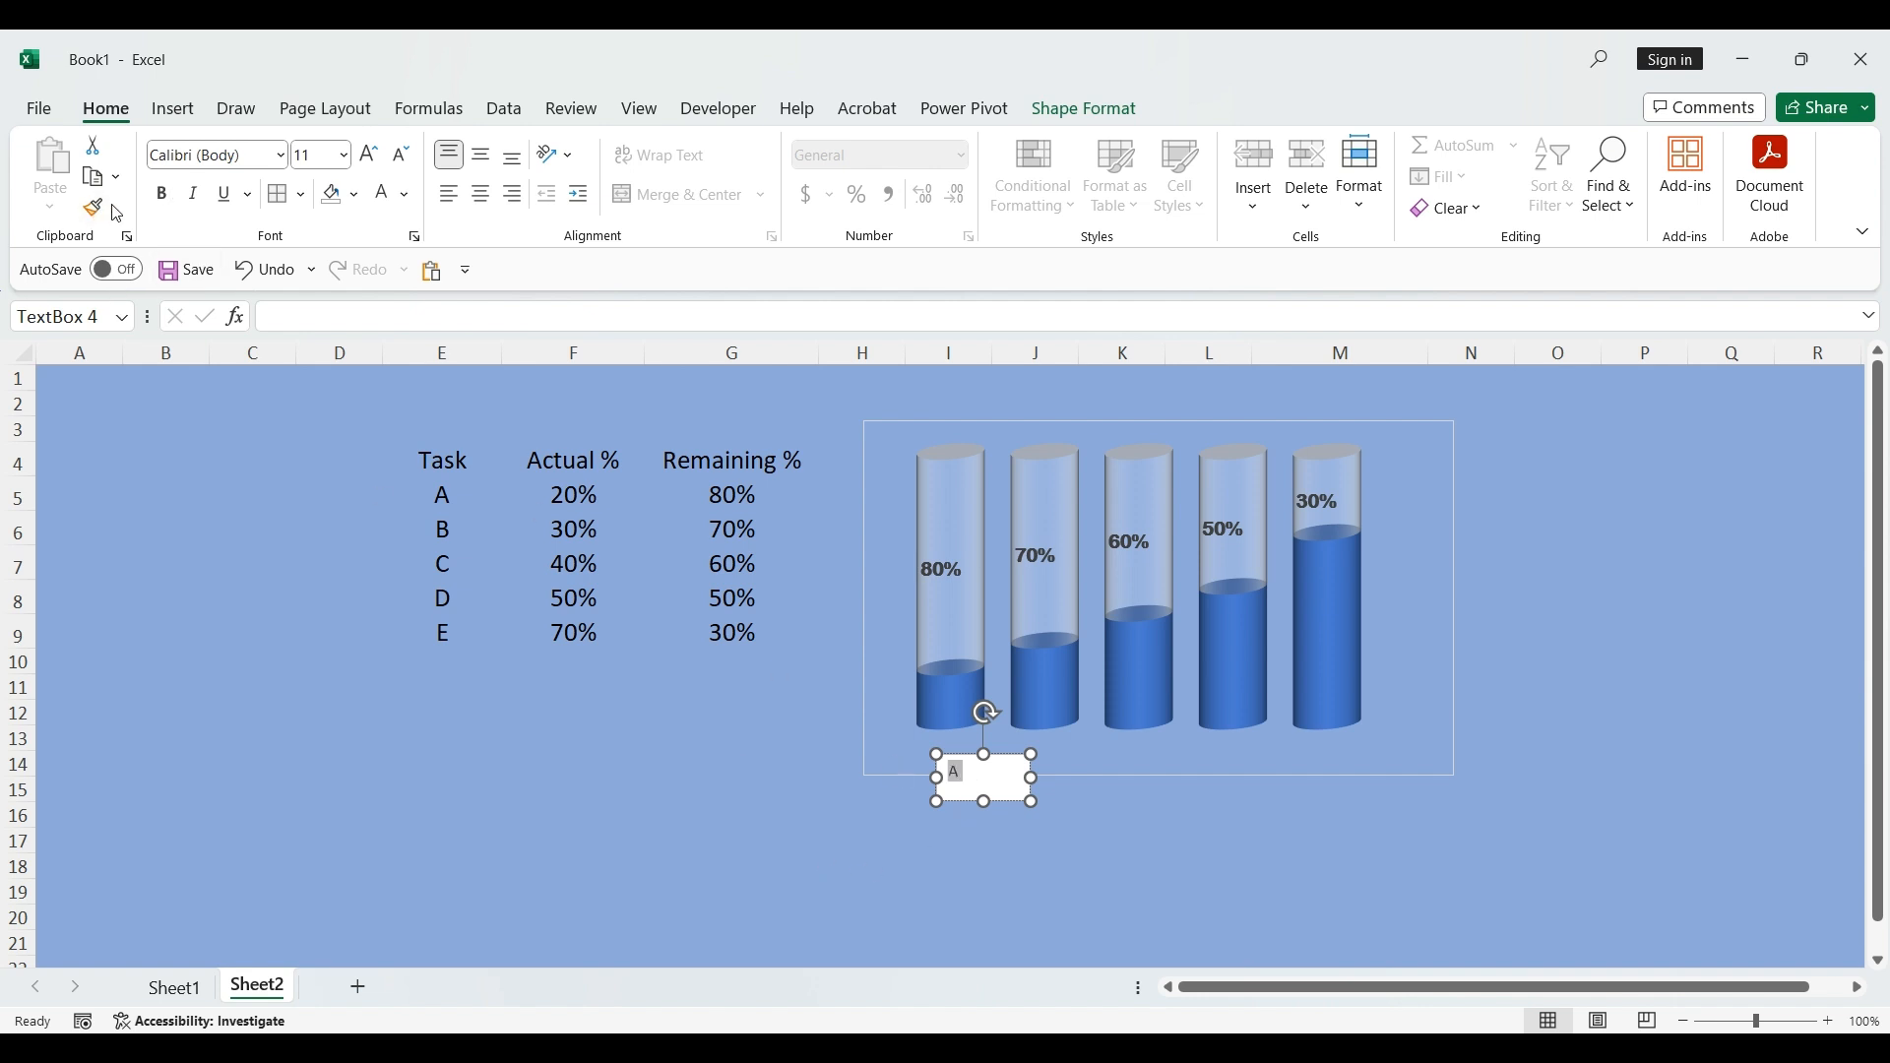
pyautogui.click(372, 155)
pyautogui.click(372, 156)
pyautogui.click(372, 156)
pyautogui.click(372, 155)
pyautogui.moveTo(1032, 777); pyautogui.dragTo(972, 752)
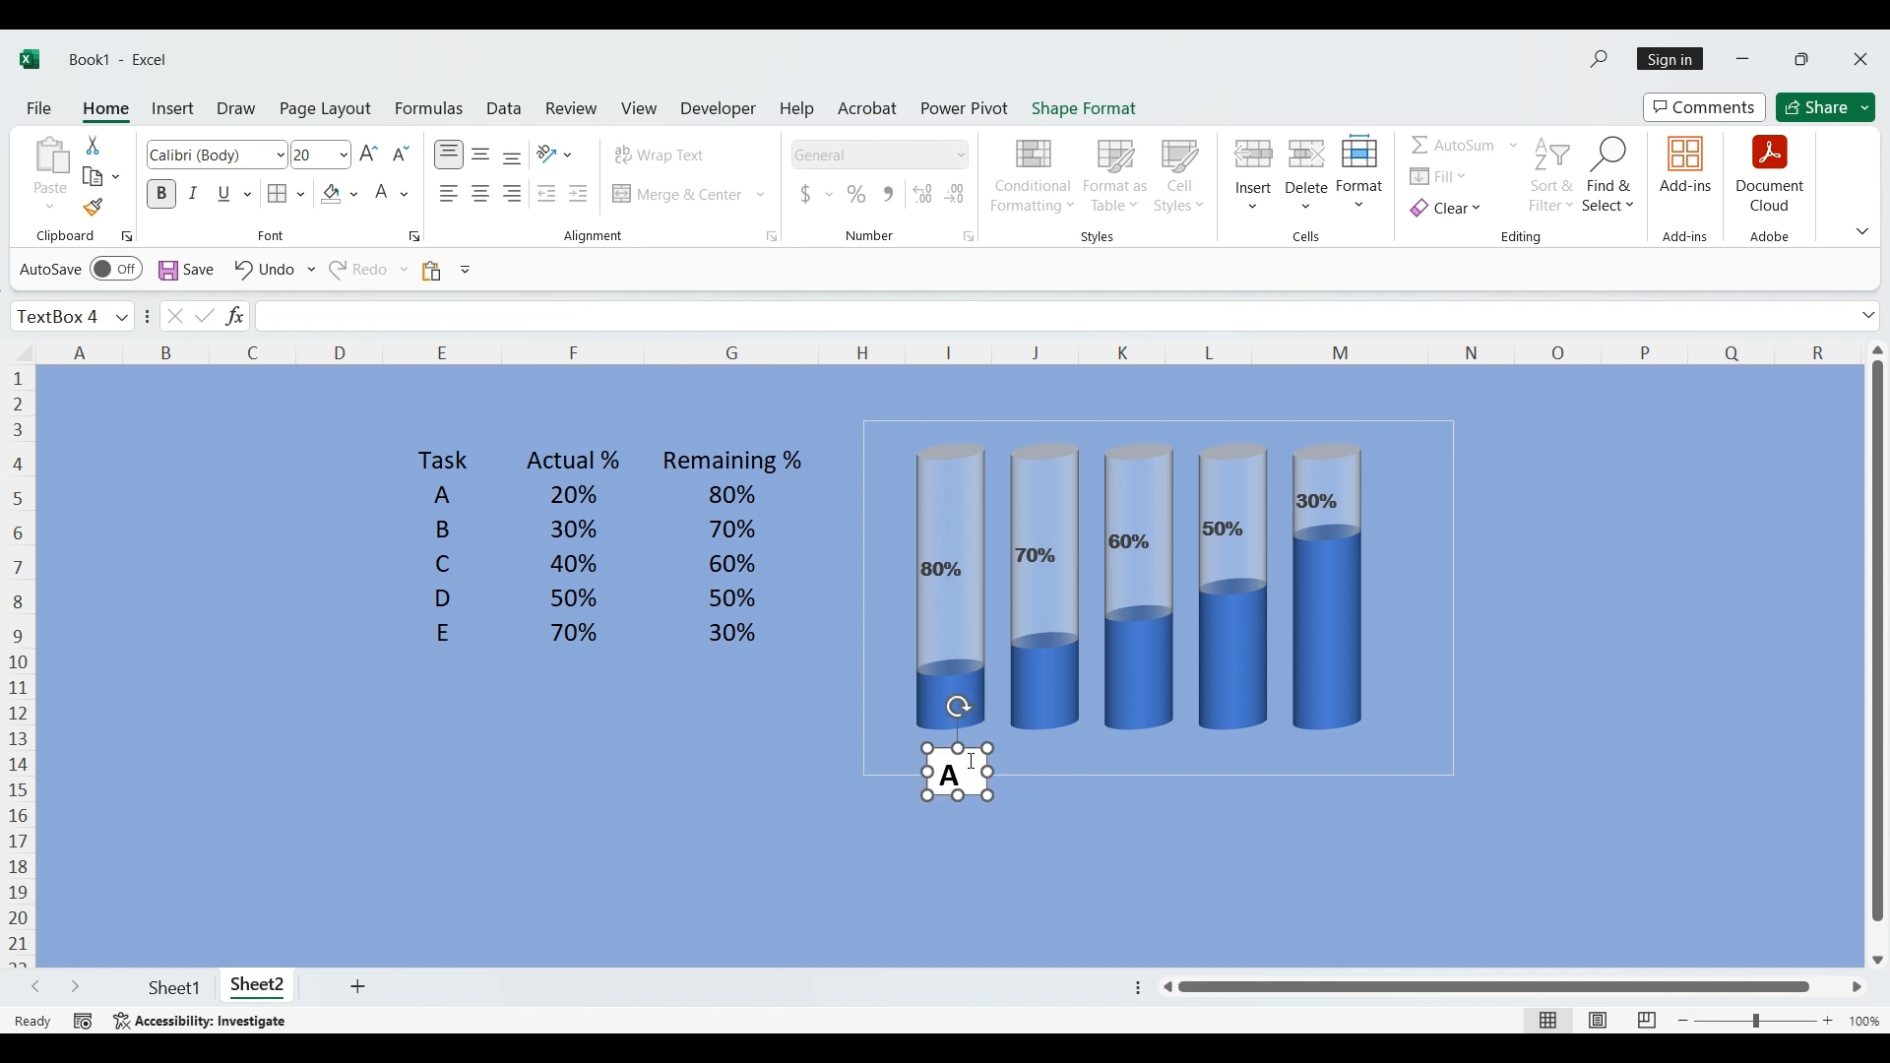
# Duplicate the A text box three times.
pyautogui.hotkey('ctrl', 'c')
pyautogui.hotkey('ctrl', 'v')
pyautogui.hotkey('ctrl', 'v')
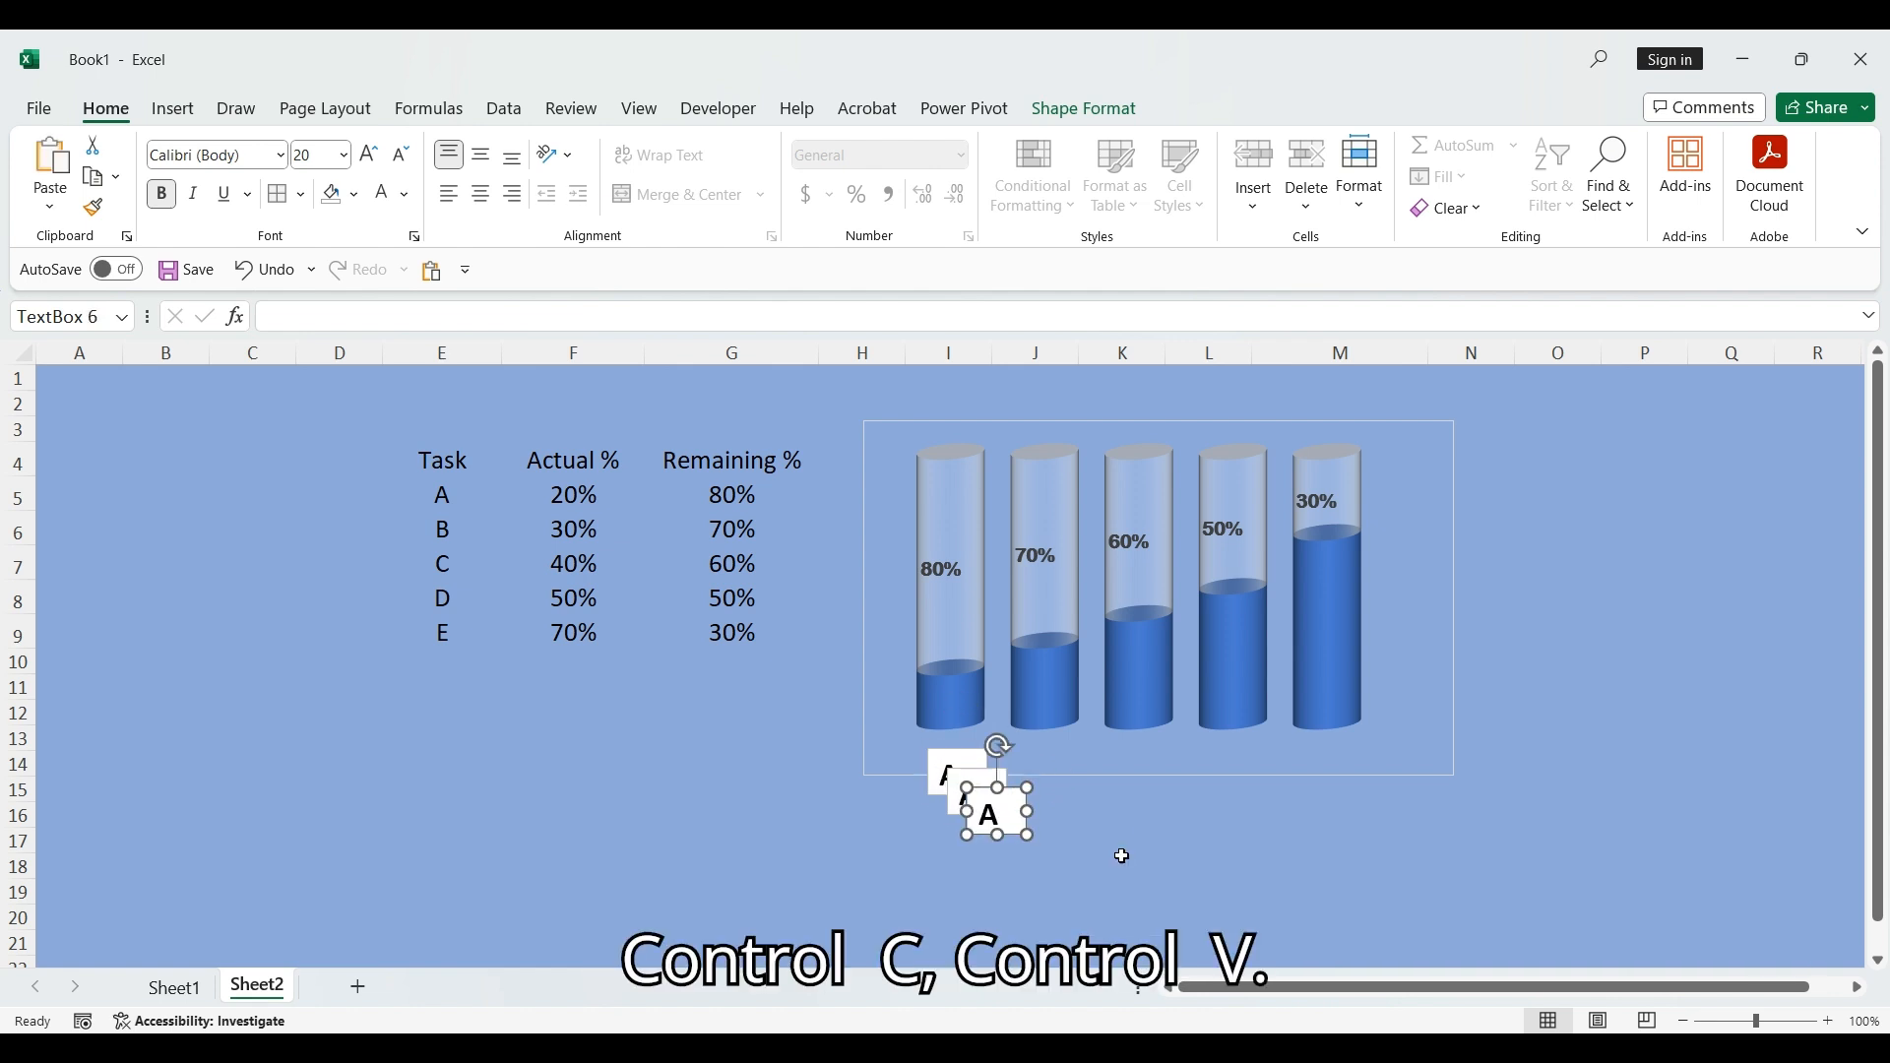
pyautogui.hotkey('ctrl', 'v')
# Place one copy of the label under the second cylinder and change its text to B.
pyautogui.moveTo(1033, 817); pyautogui.dragTo(1067, 750)
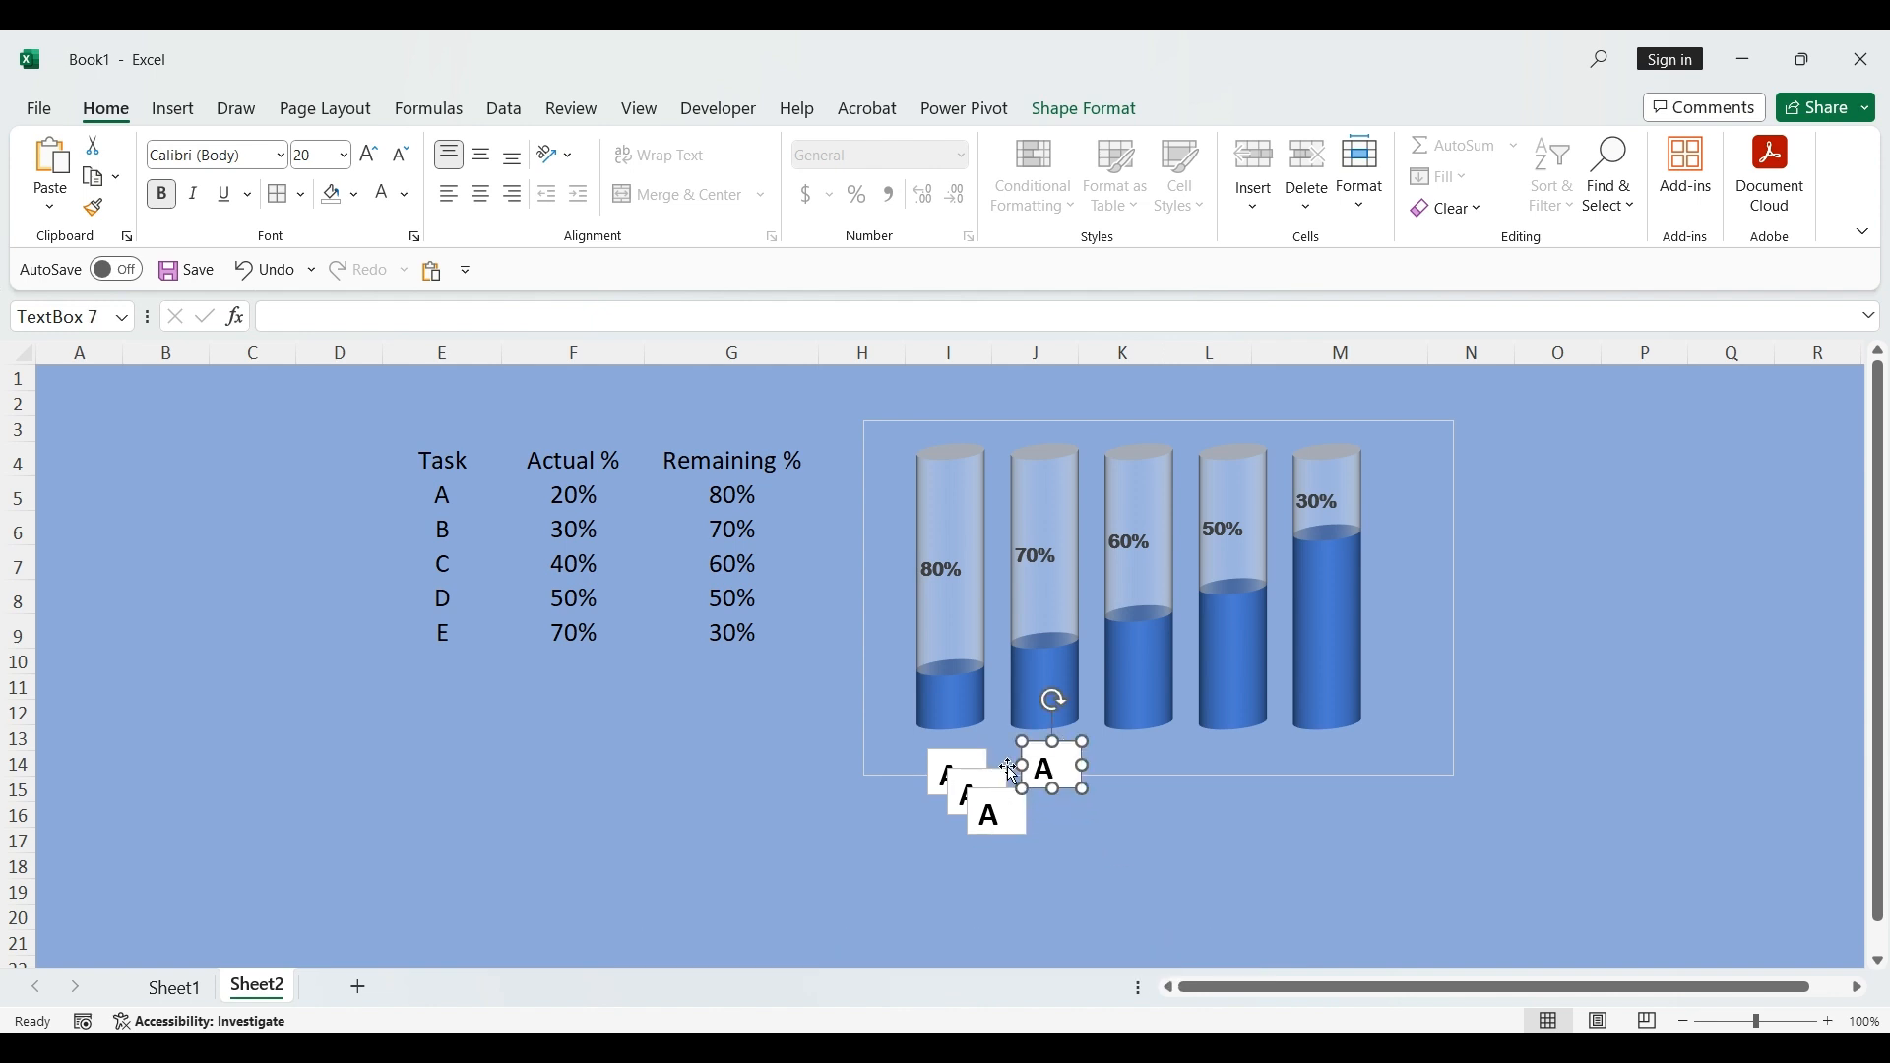
pyautogui.click(1054, 772)
pyautogui.press('BackSpace')
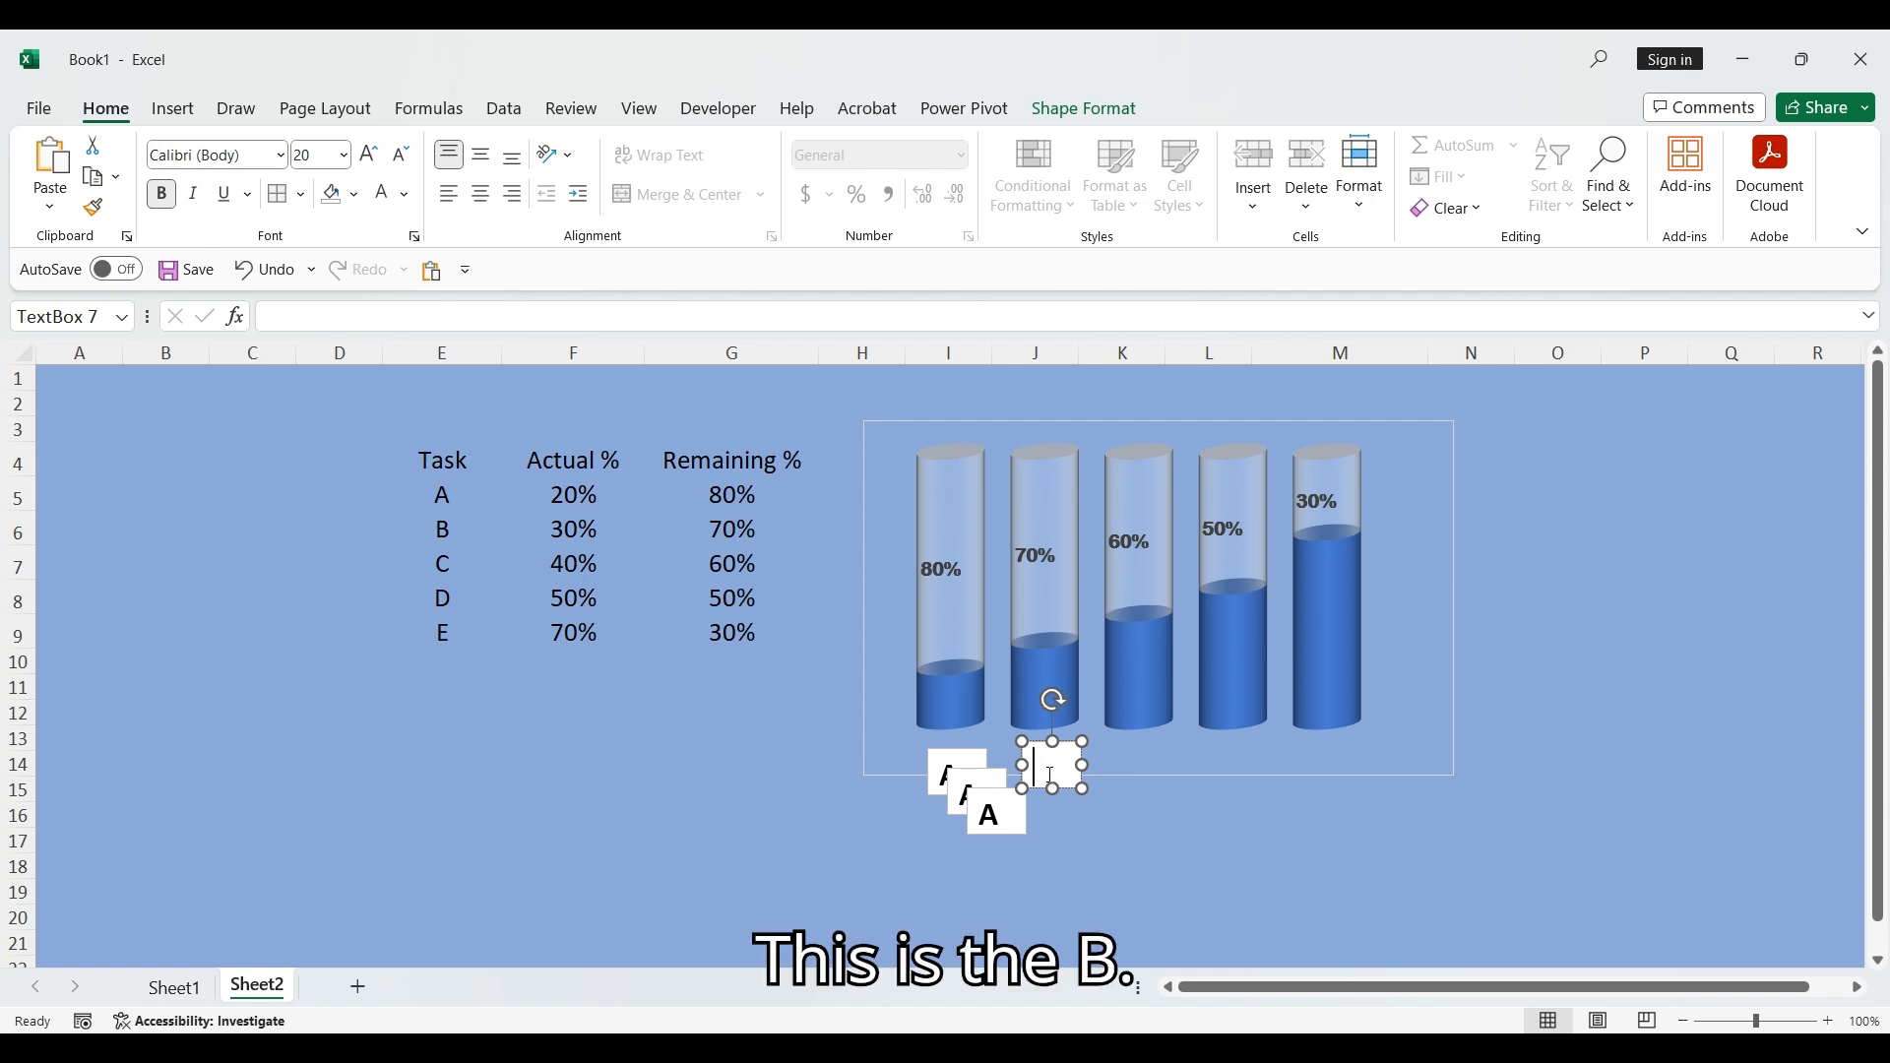
pyautogui.write('B')
# Place another copy of the label under the third cylinder and change its text to C.
pyautogui.click(981, 793)
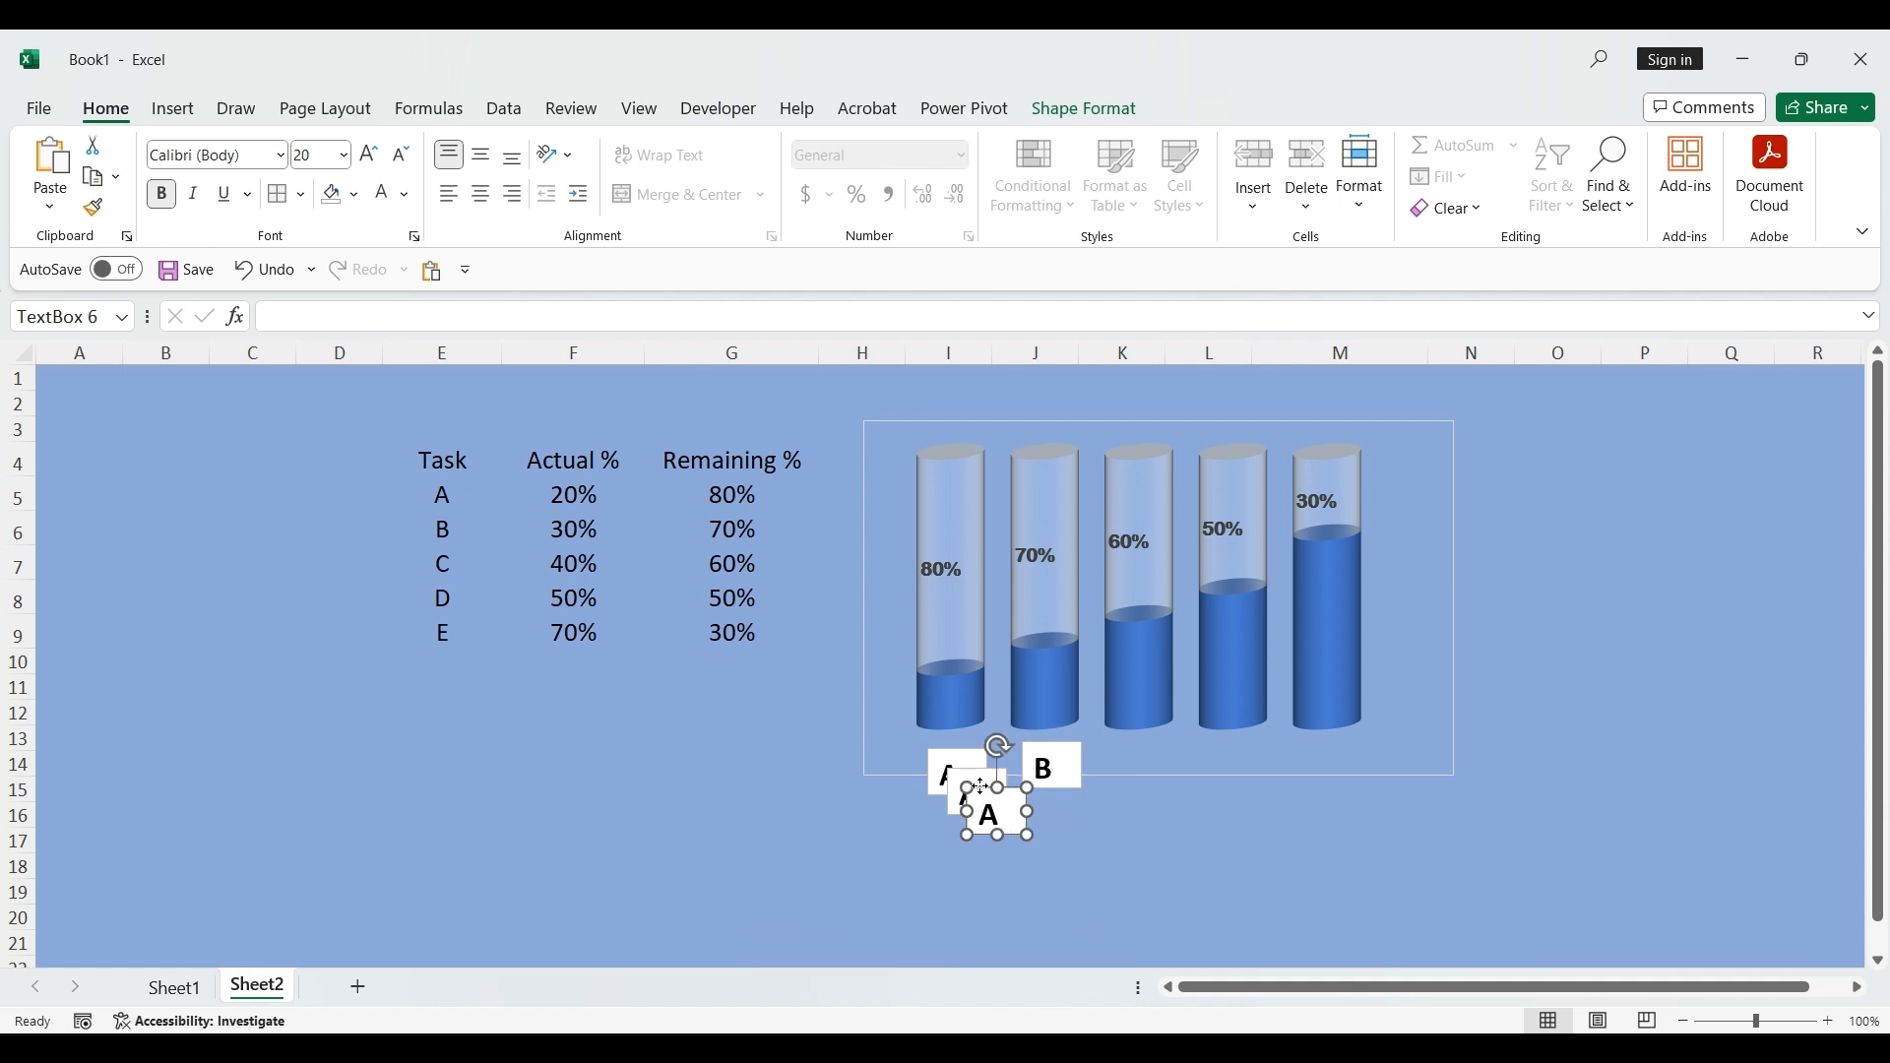
pyautogui.moveTo(981, 788); pyautogui.dragTo(1156, 753)
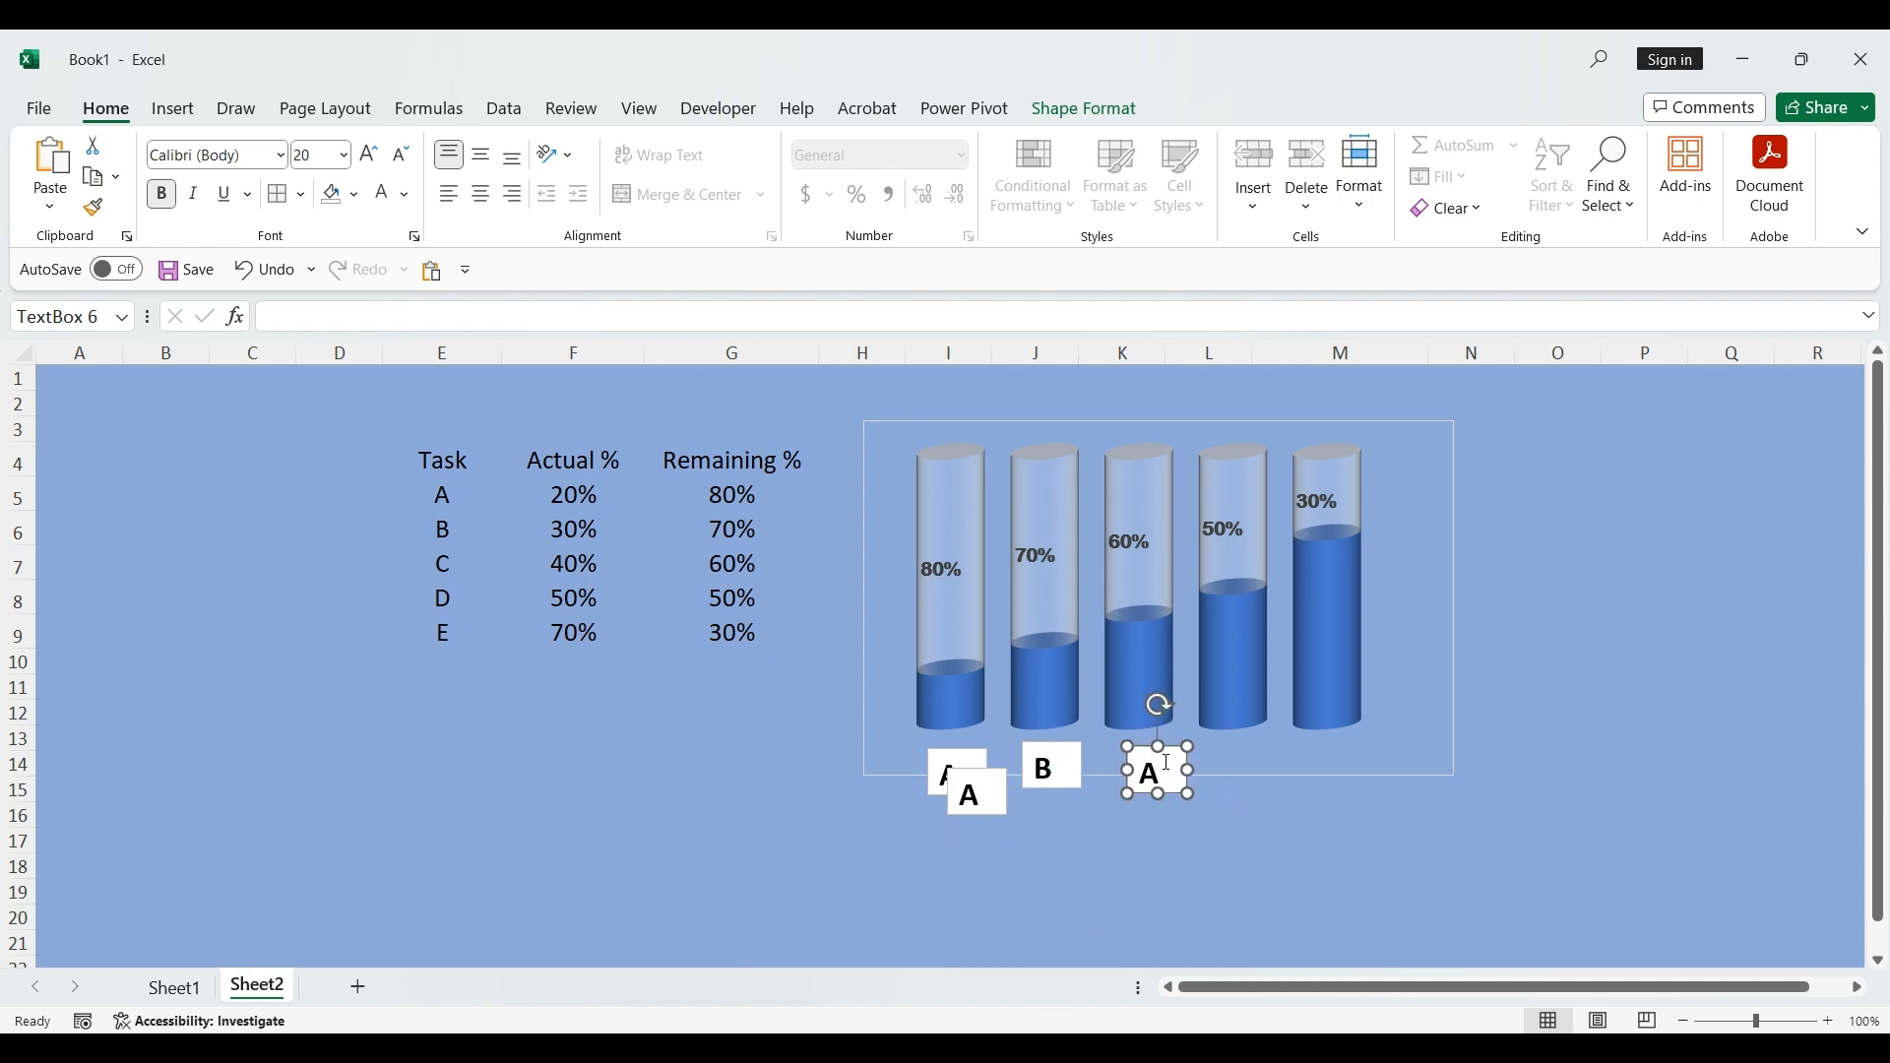
pyautogui.press('BackSpace')
pyautogui.click(1159, 844)
pyautogui.click(1164, 772)
# Place the remaining copy of the label under the fourth cylinder and change its text to D.
pyautogui.moveTo(1005, 776); pyautogui.dragTo(1255, 756)
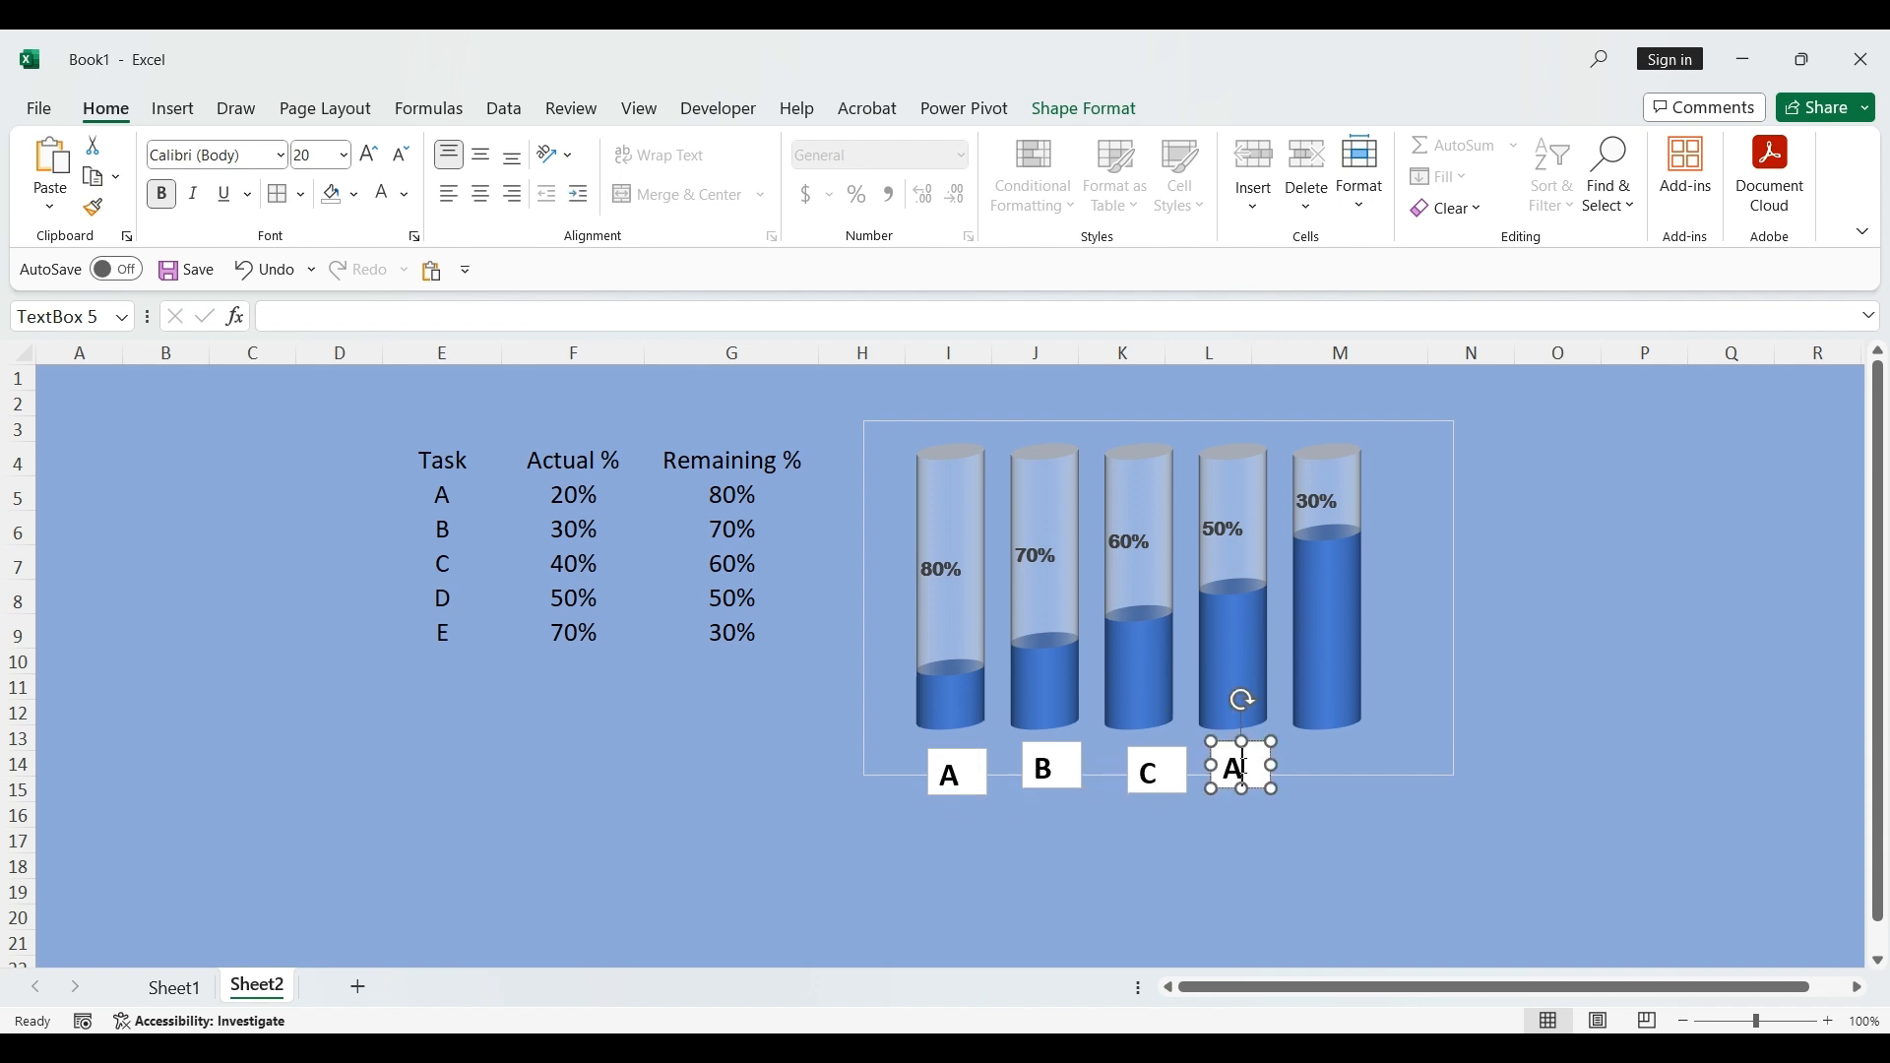
pyautogui.press('BackSpace')
pyautogui.write('D')
# Duplicate the D label, place the copy under the fifth cylinder and change its text to E.
pyautogui.hotkey('ctrl', 'c')
pyautogui.hotkey('ctrl', 'v')
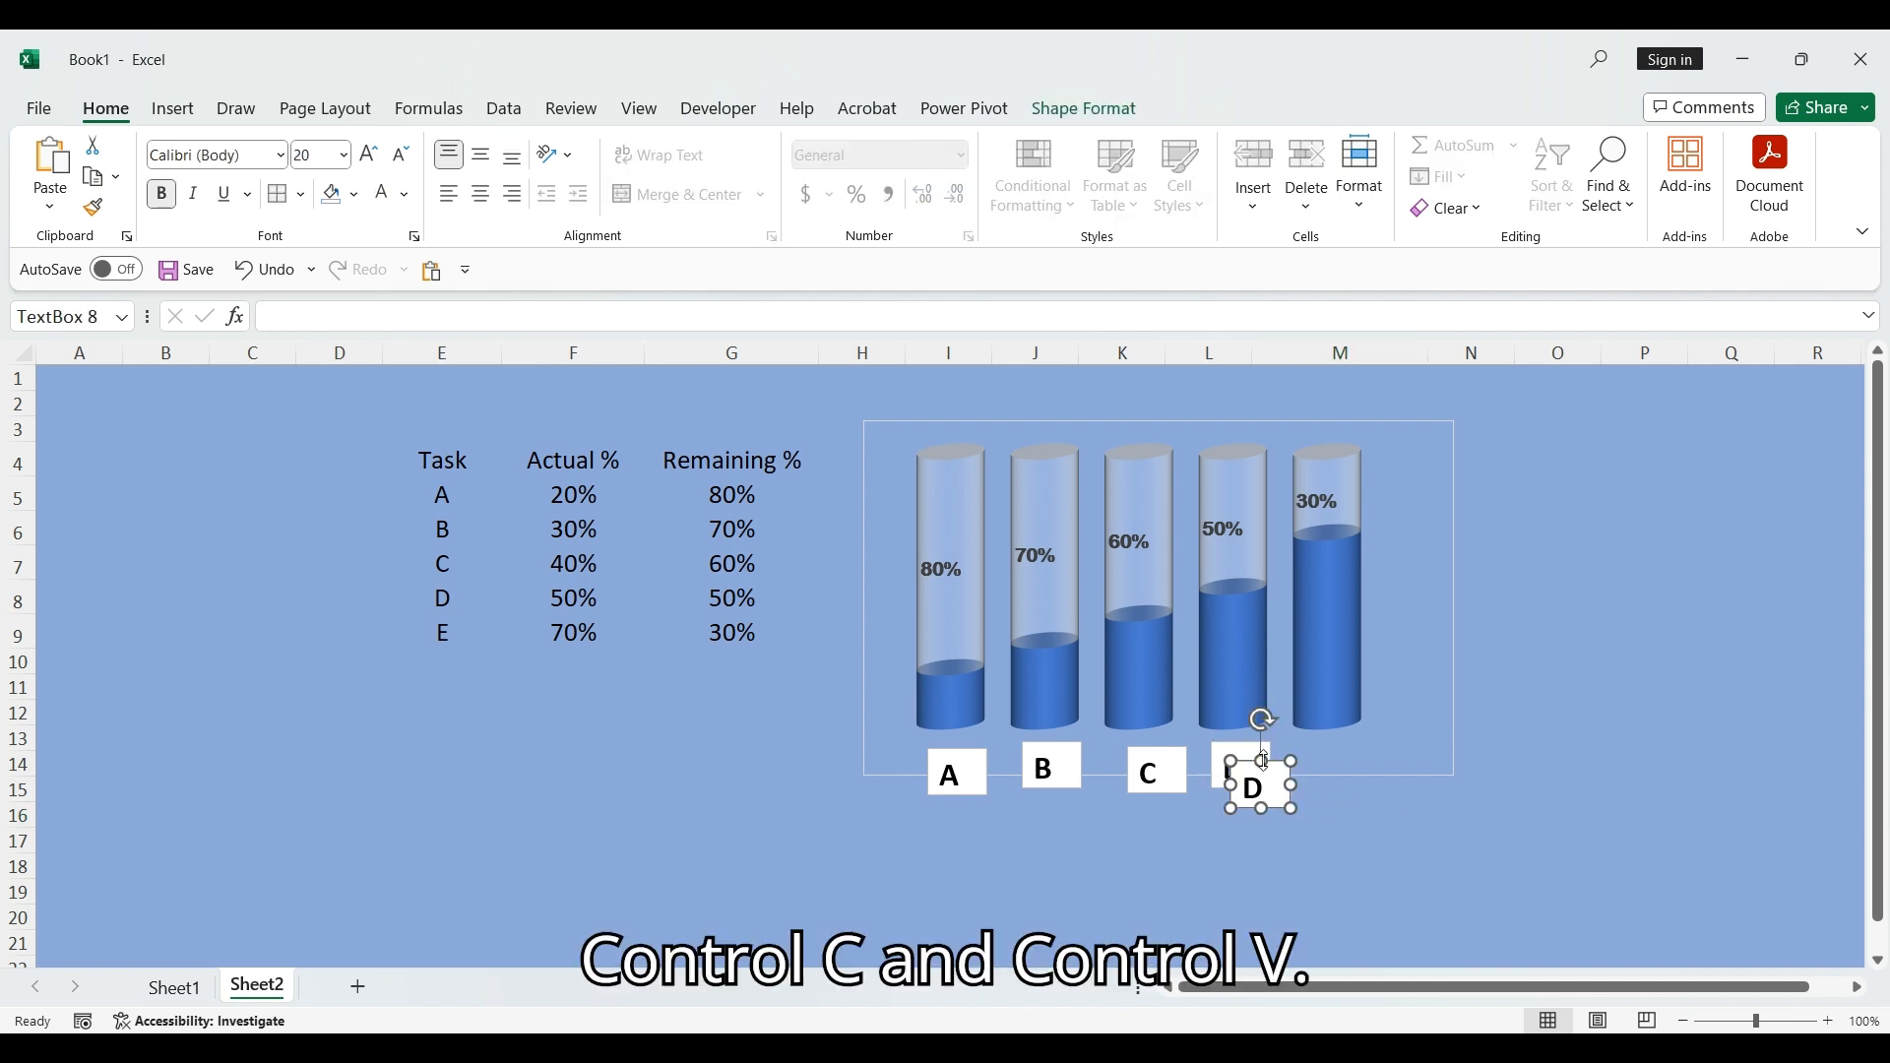
pyautogui.moveTo(1287, 759); pyautogui.dragTo(1353, 754)
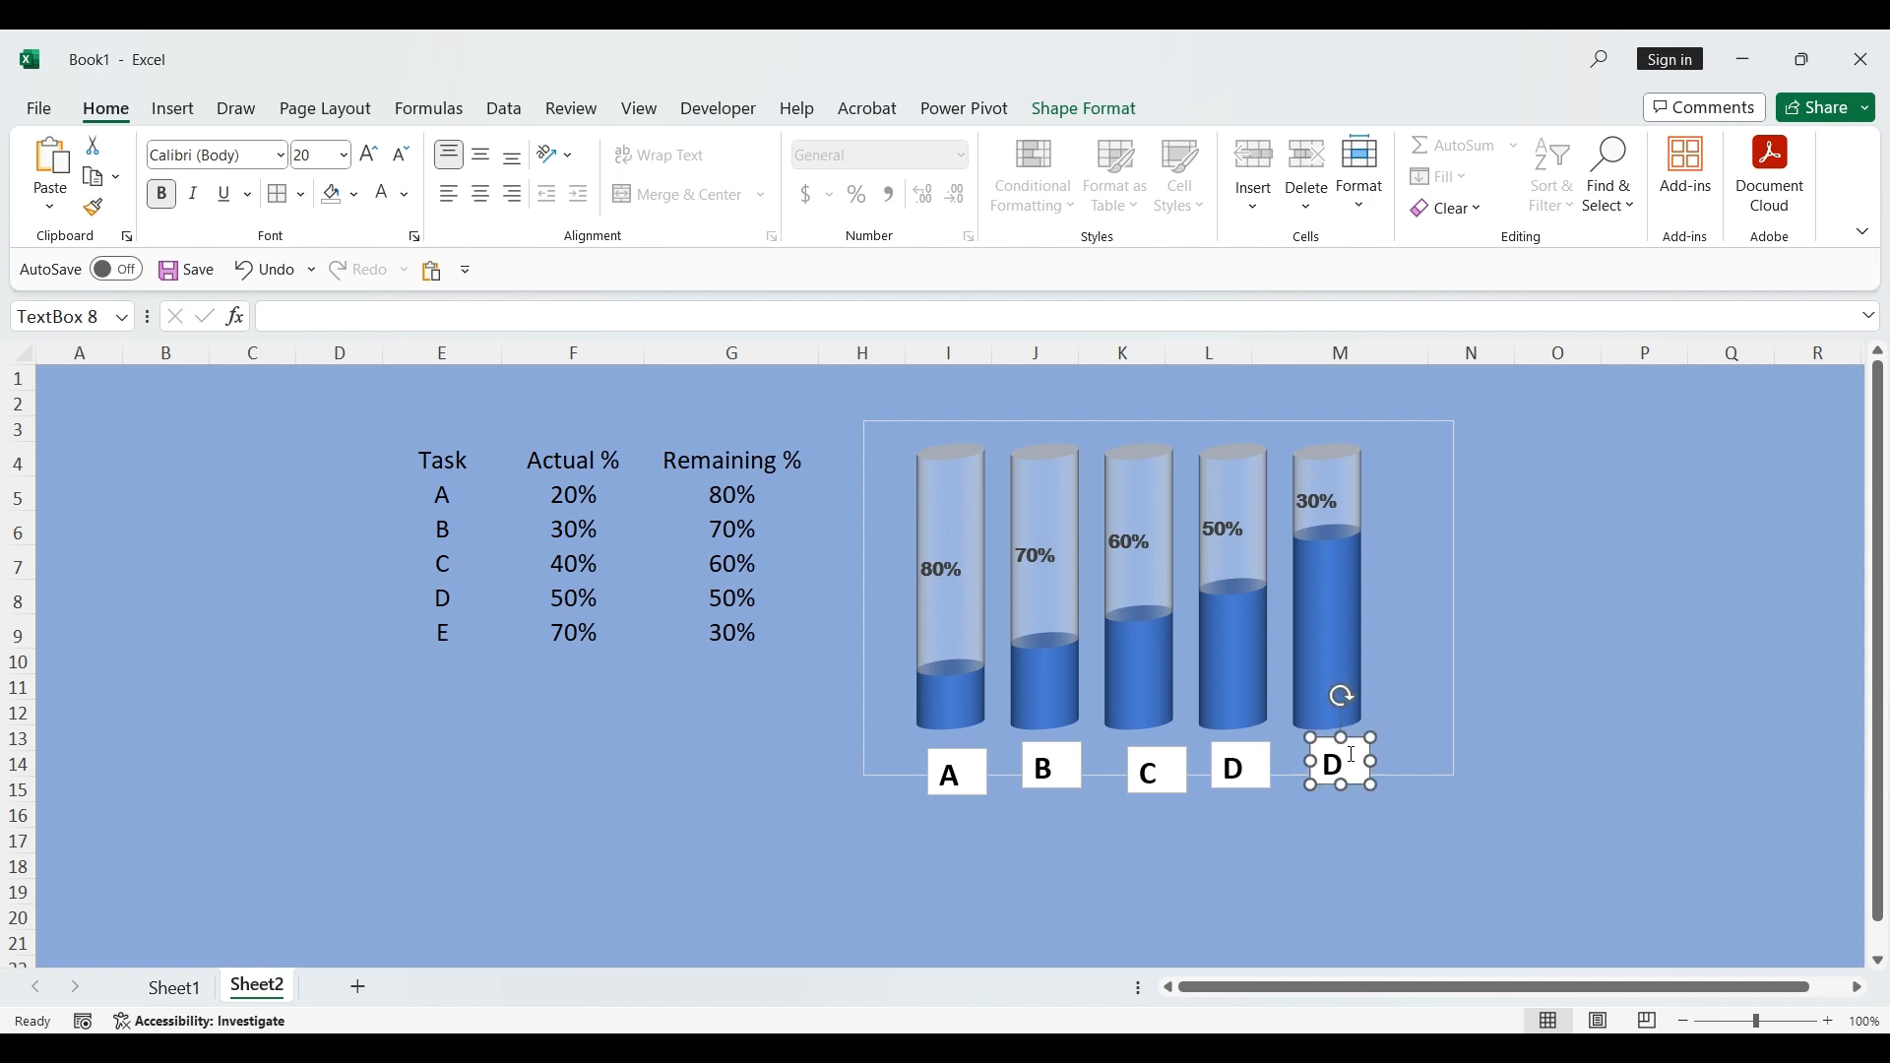
pyautogui.press('BackSpace')
# Move labels A to E down one by one into an even row just below the chart frame.
pyautogui.click(1161, 844)
pyautogui.click(1173, 760)
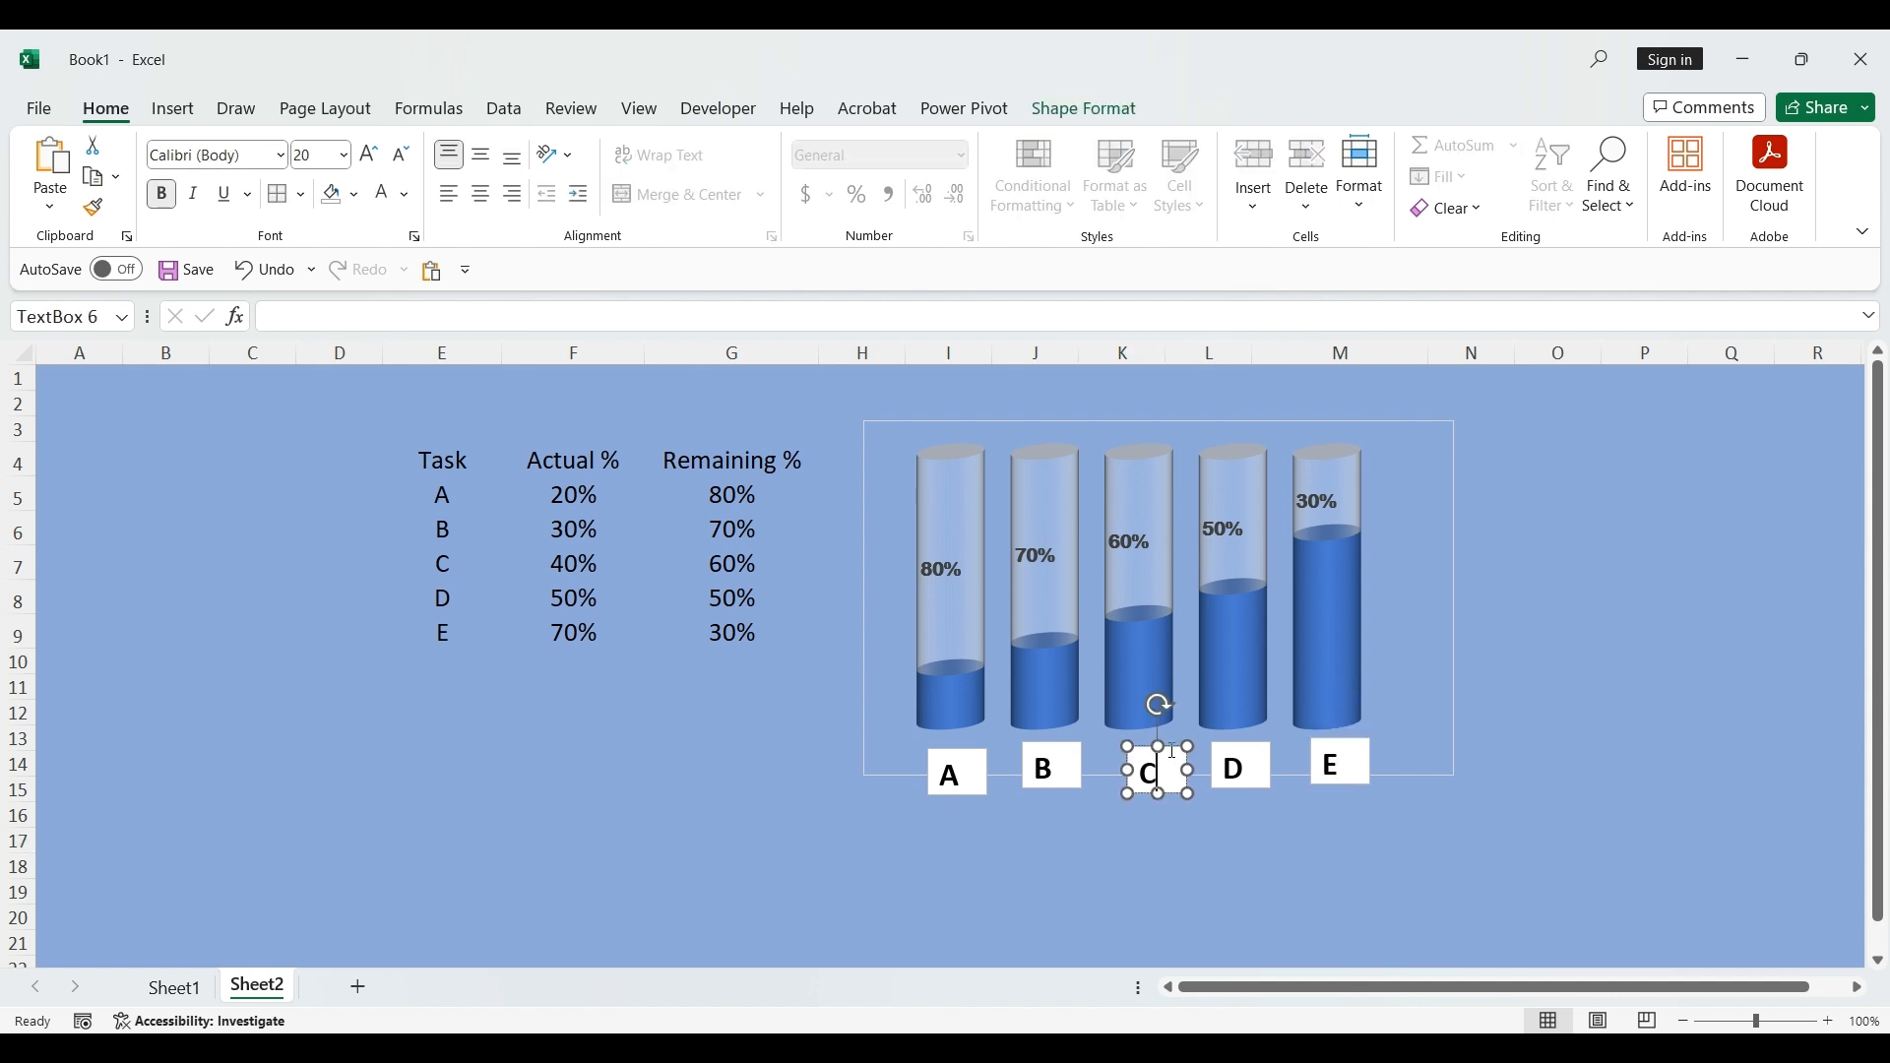
pyautogui.click(951, 760)
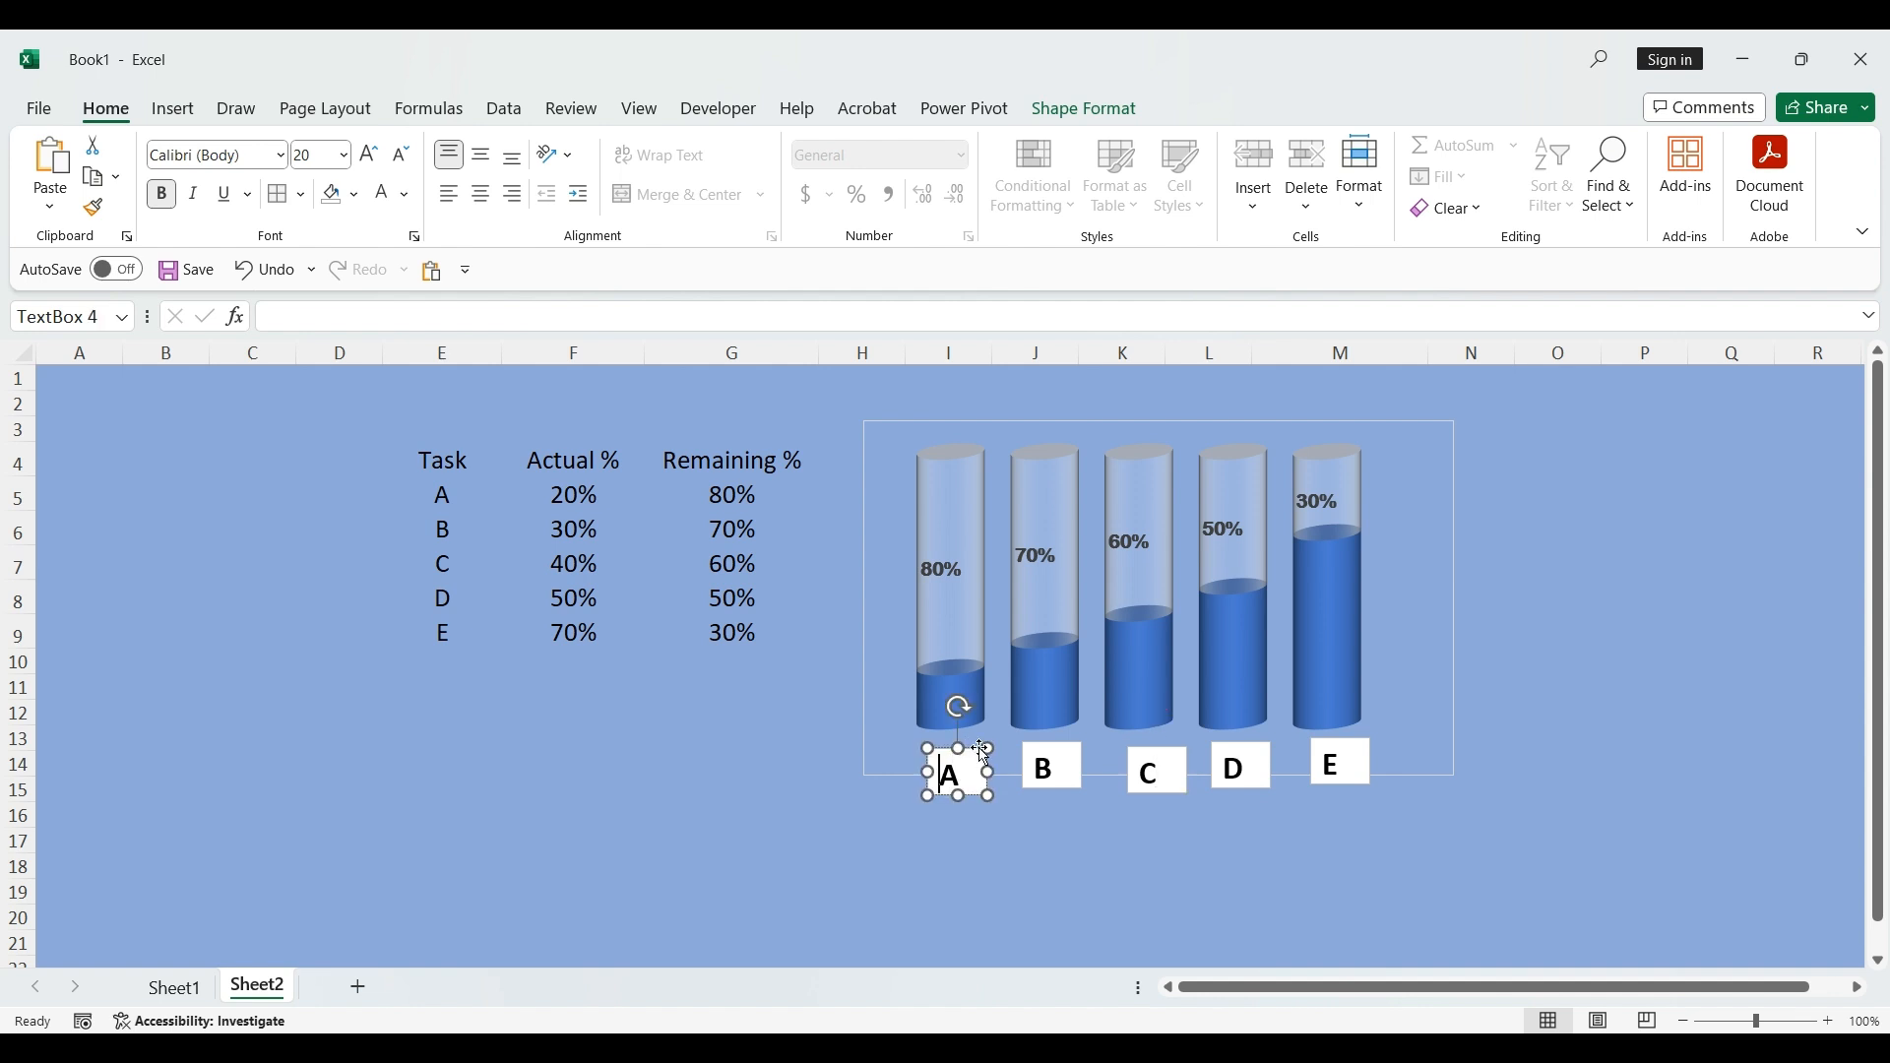
pyautogui.moveTo(985, 753); pyautogui.dragTo(979, 782)
pyautogui.click(1056, 748)
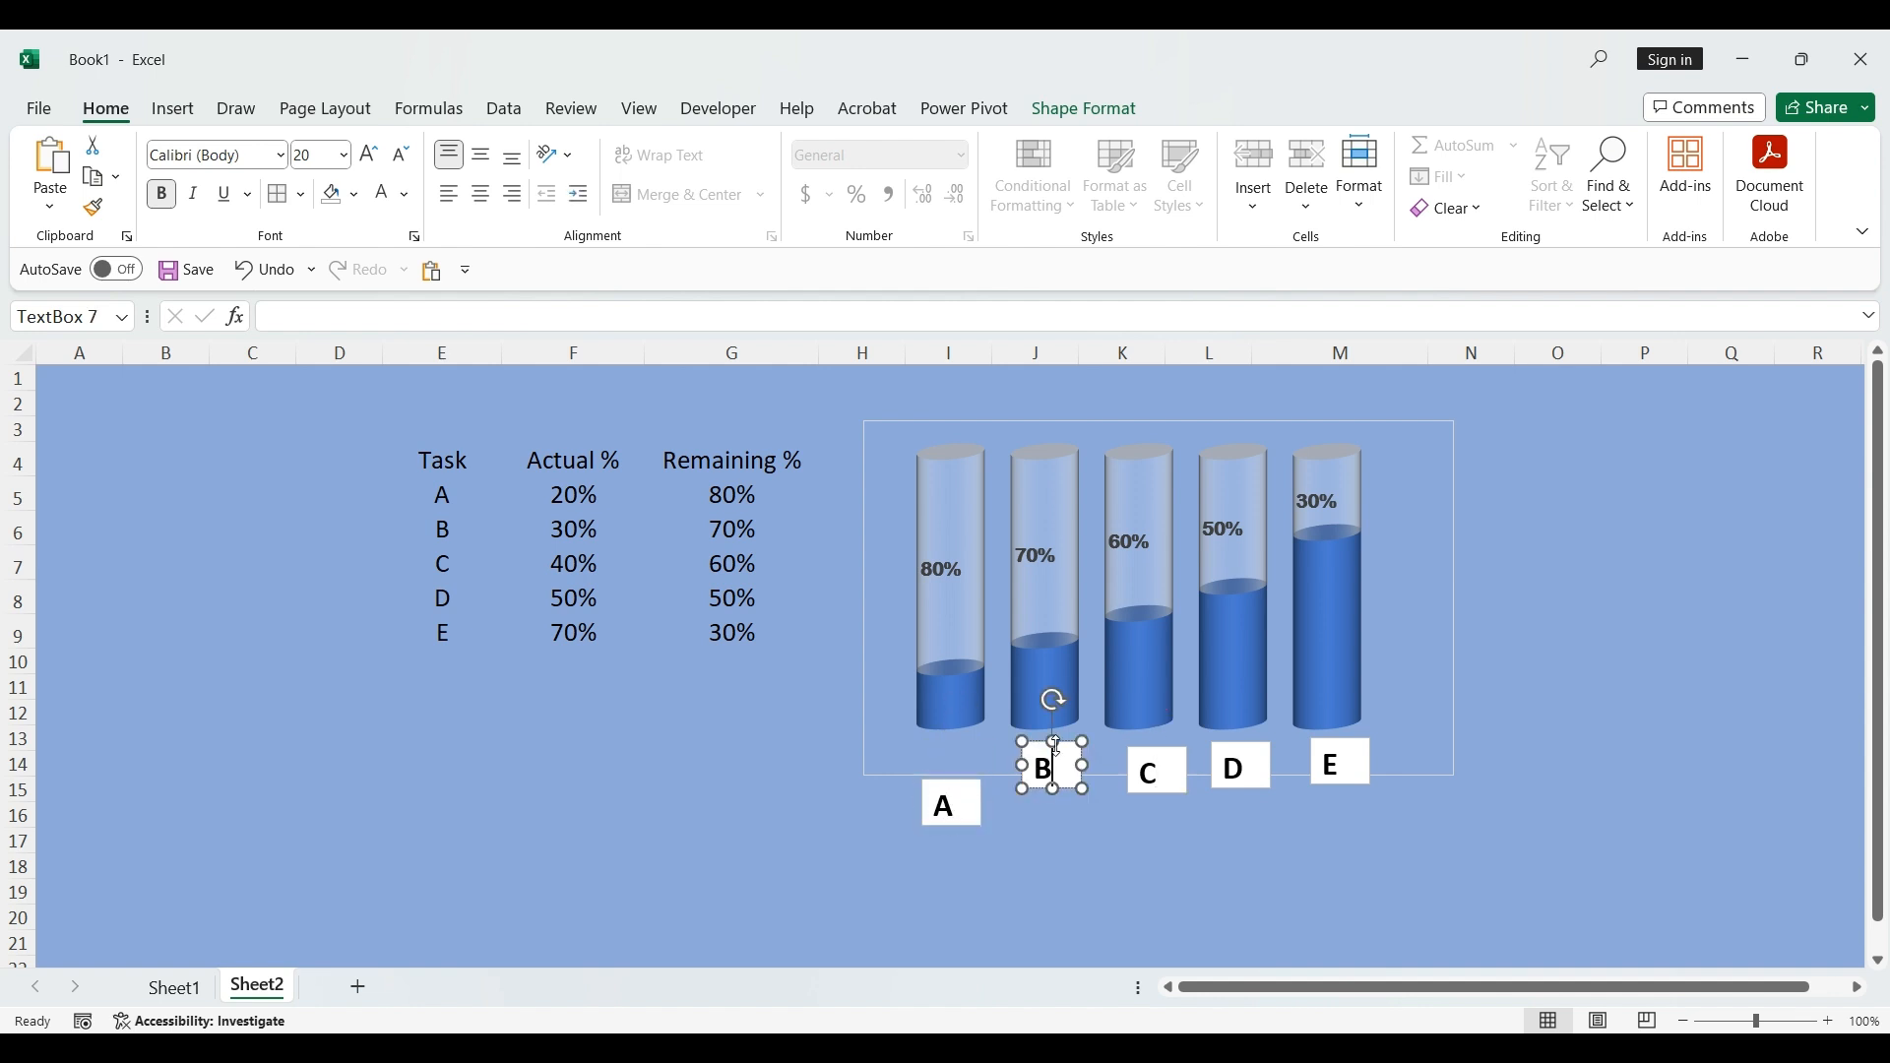
pyautogui.moveTo(1077, 748); pyautogui.dragTo(1077, 777)
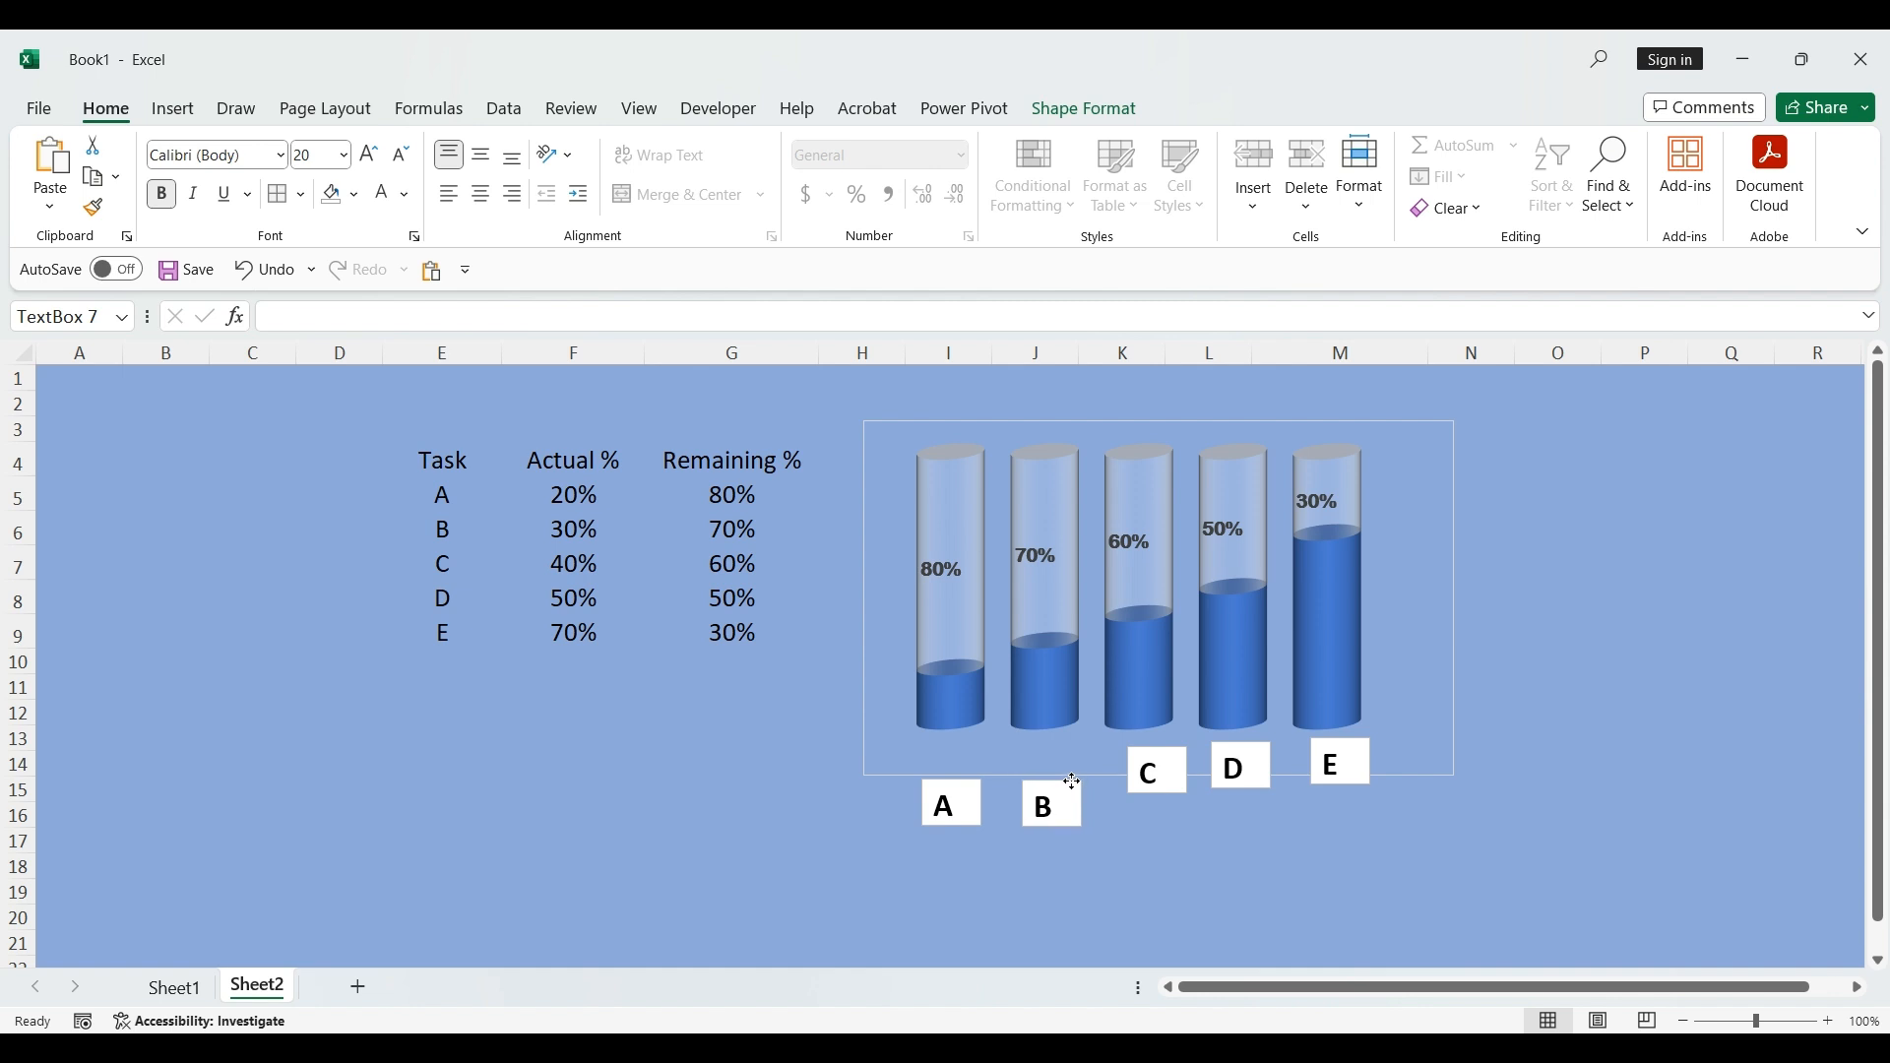
pyautogui.click(1167, 756)
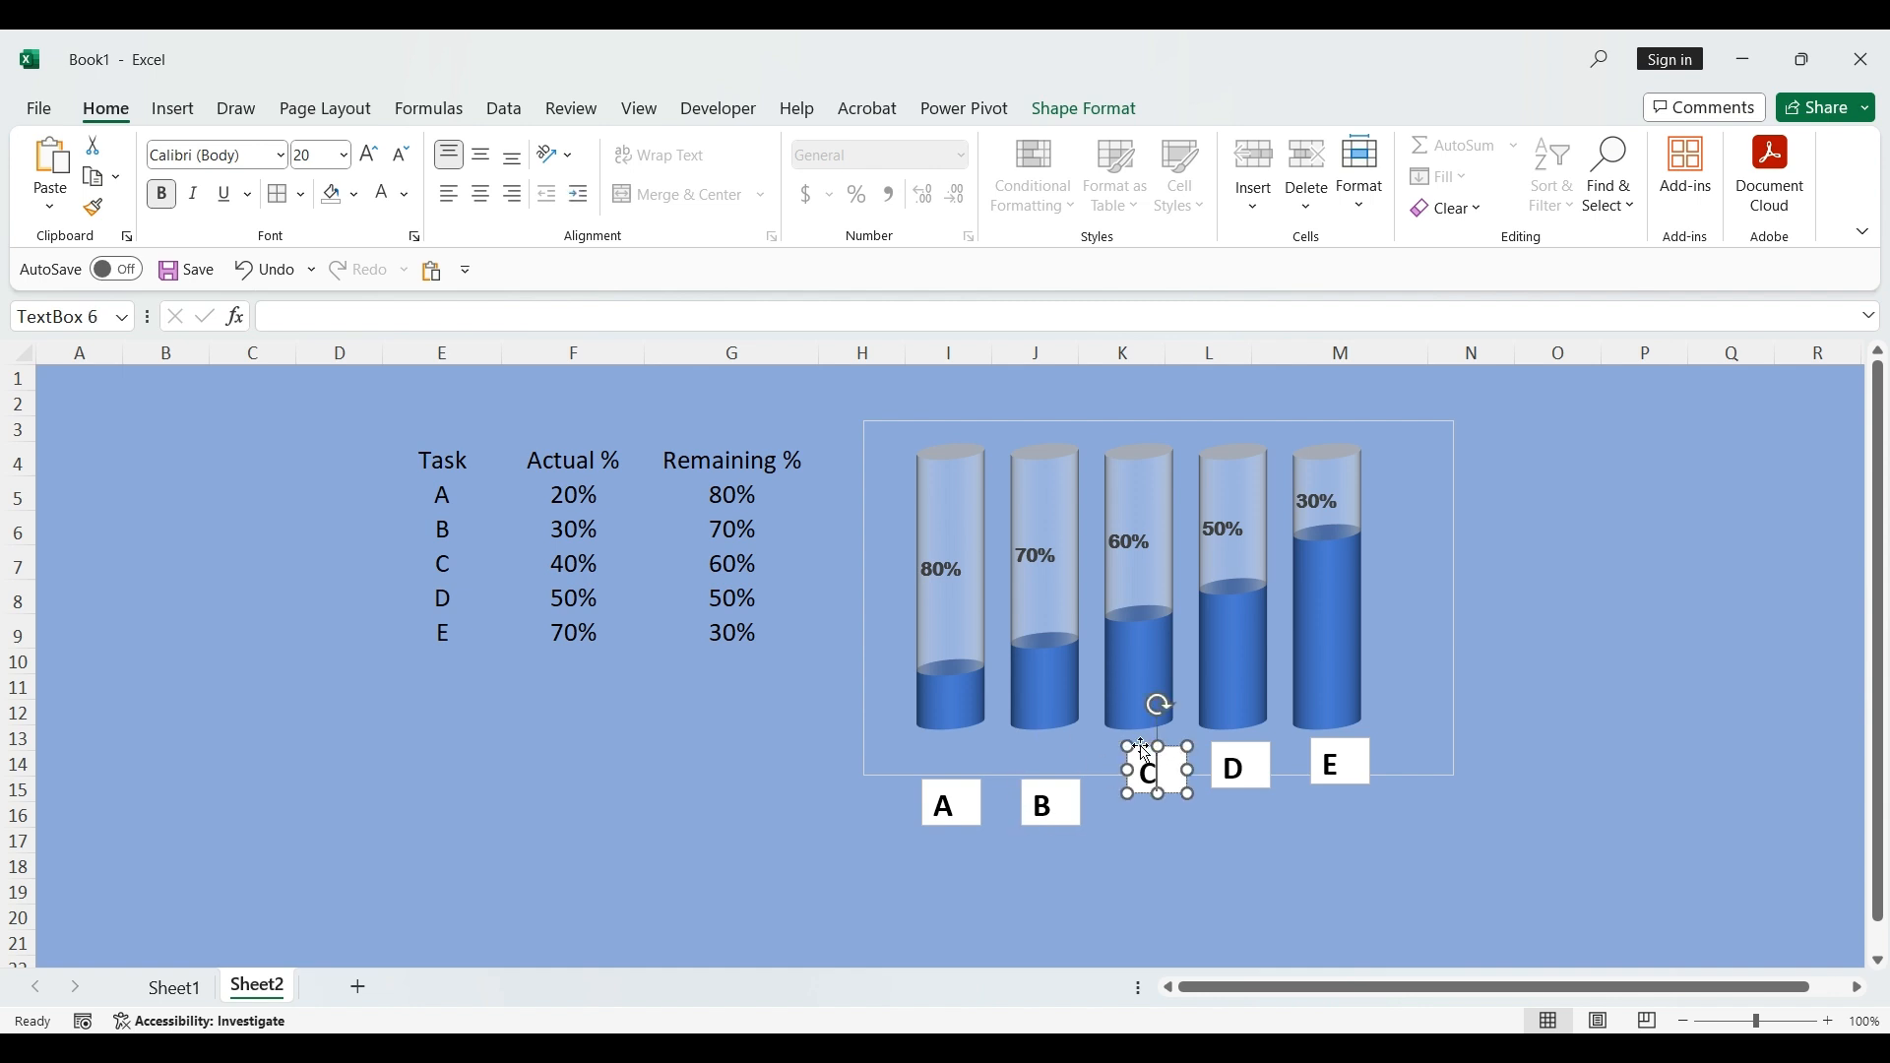
pyautogui.moveTo(1145, 751); pyautogui.dragTo(1138, 785)
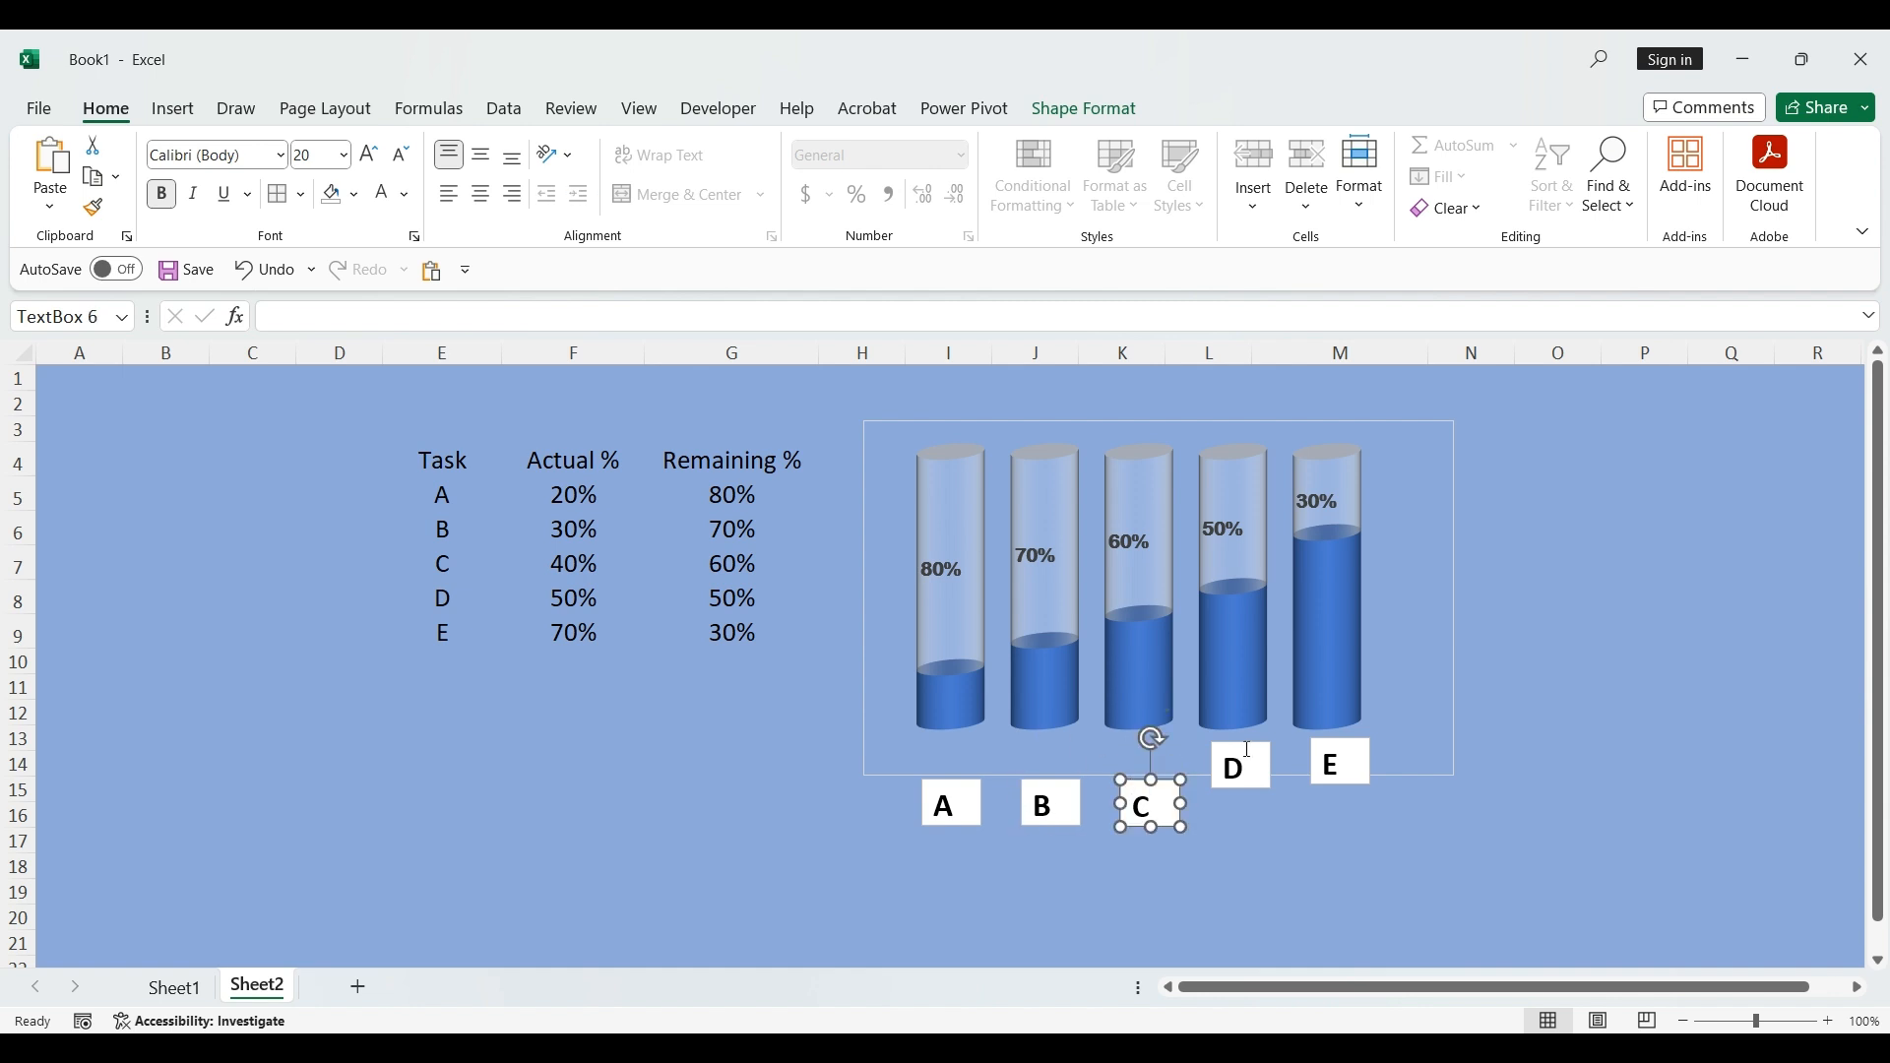
pyautogui.click(1248, 750)
pyautogui.moveTo(1259, 750); pyautogui.dragTo(1257, 787)
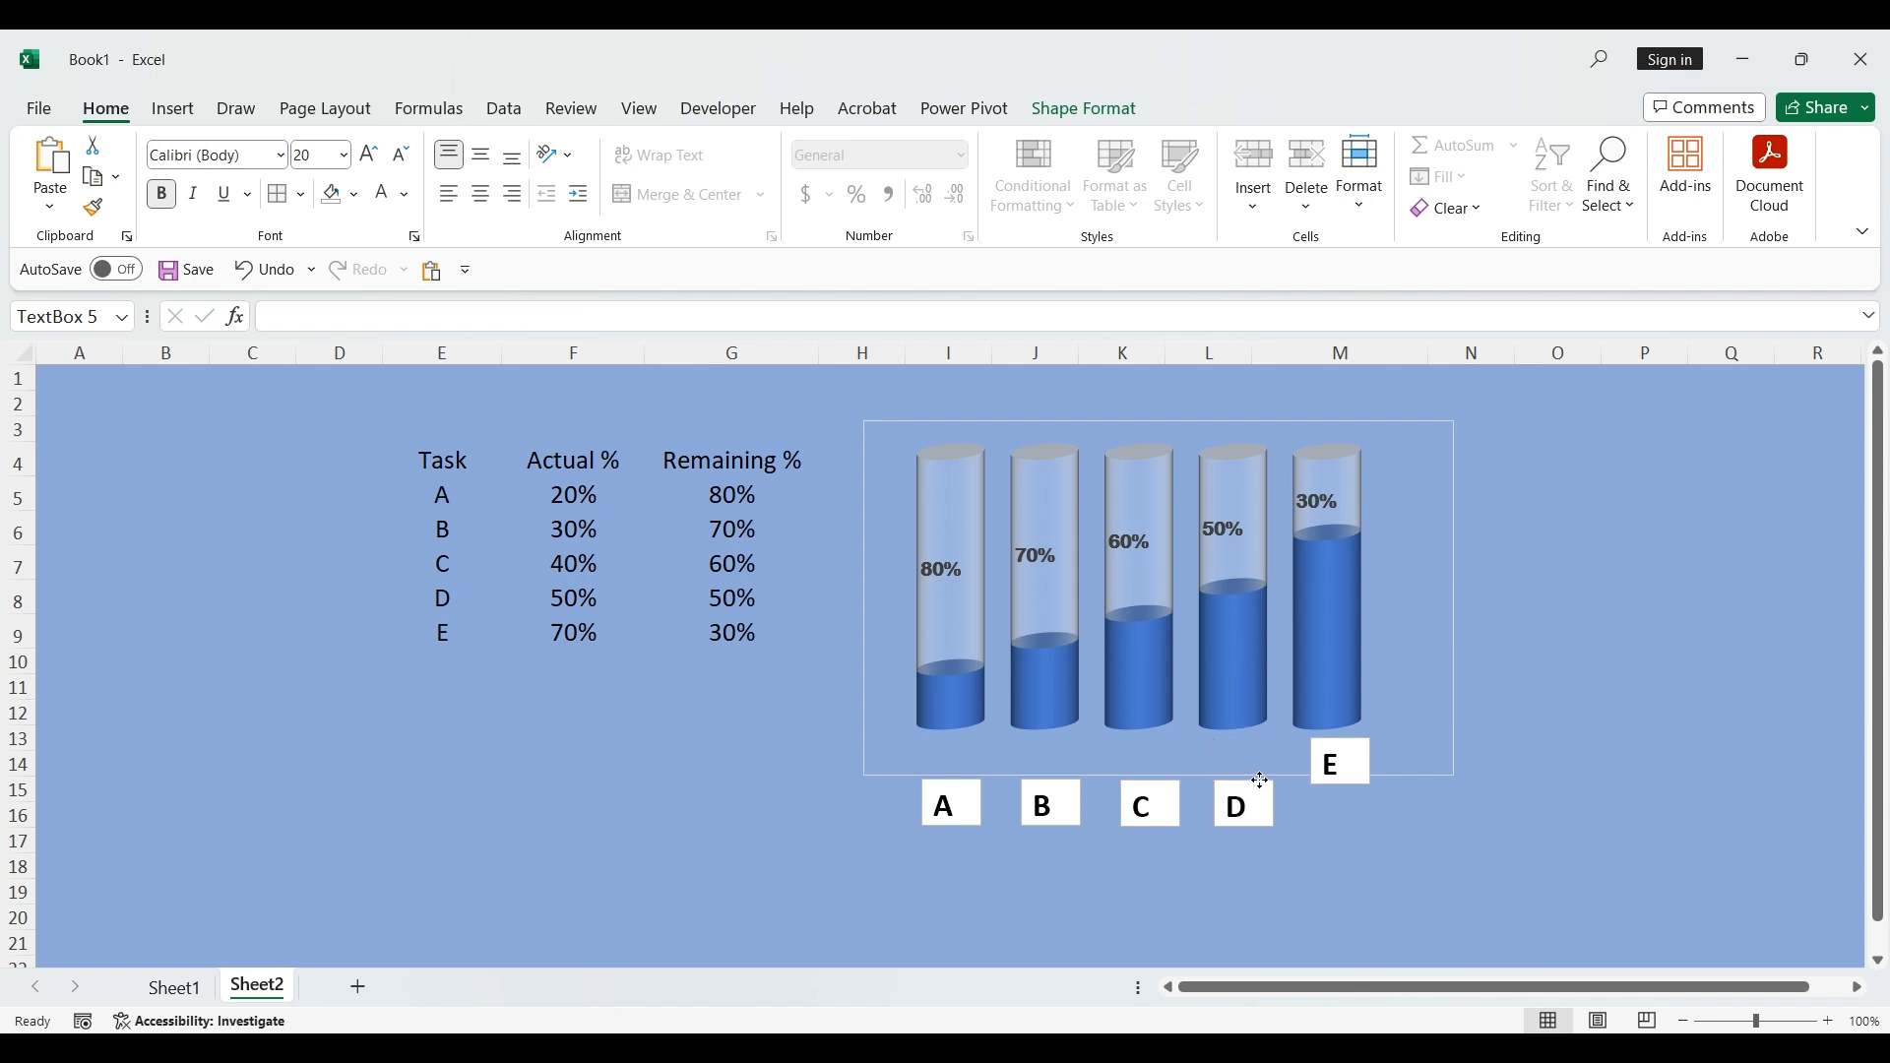
pyautogui.click(1363, 746)
pyautogui.moveTo(1364, 746); pyautogui.dragTo(1362, 782)
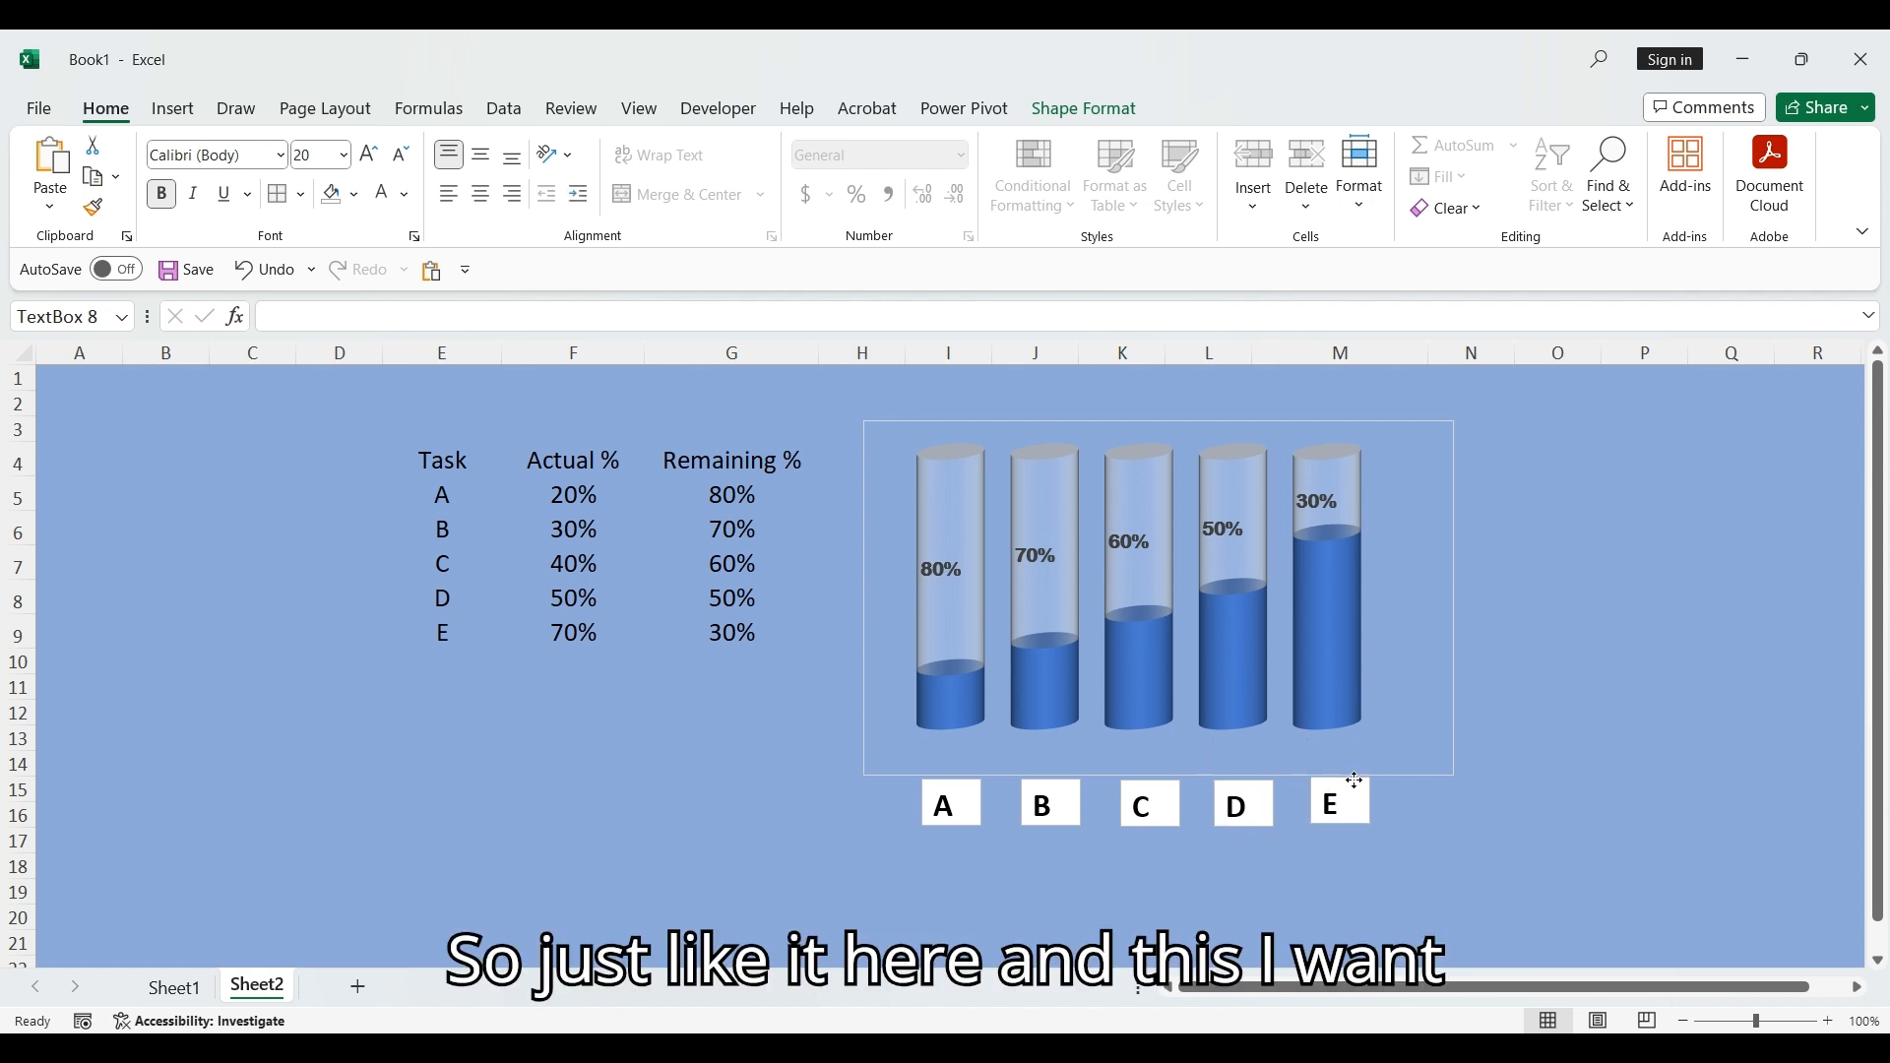
pyautogui.click(1451, 839)
# Remove the outline around the chart area.
pyautogui.click(1457, 639)
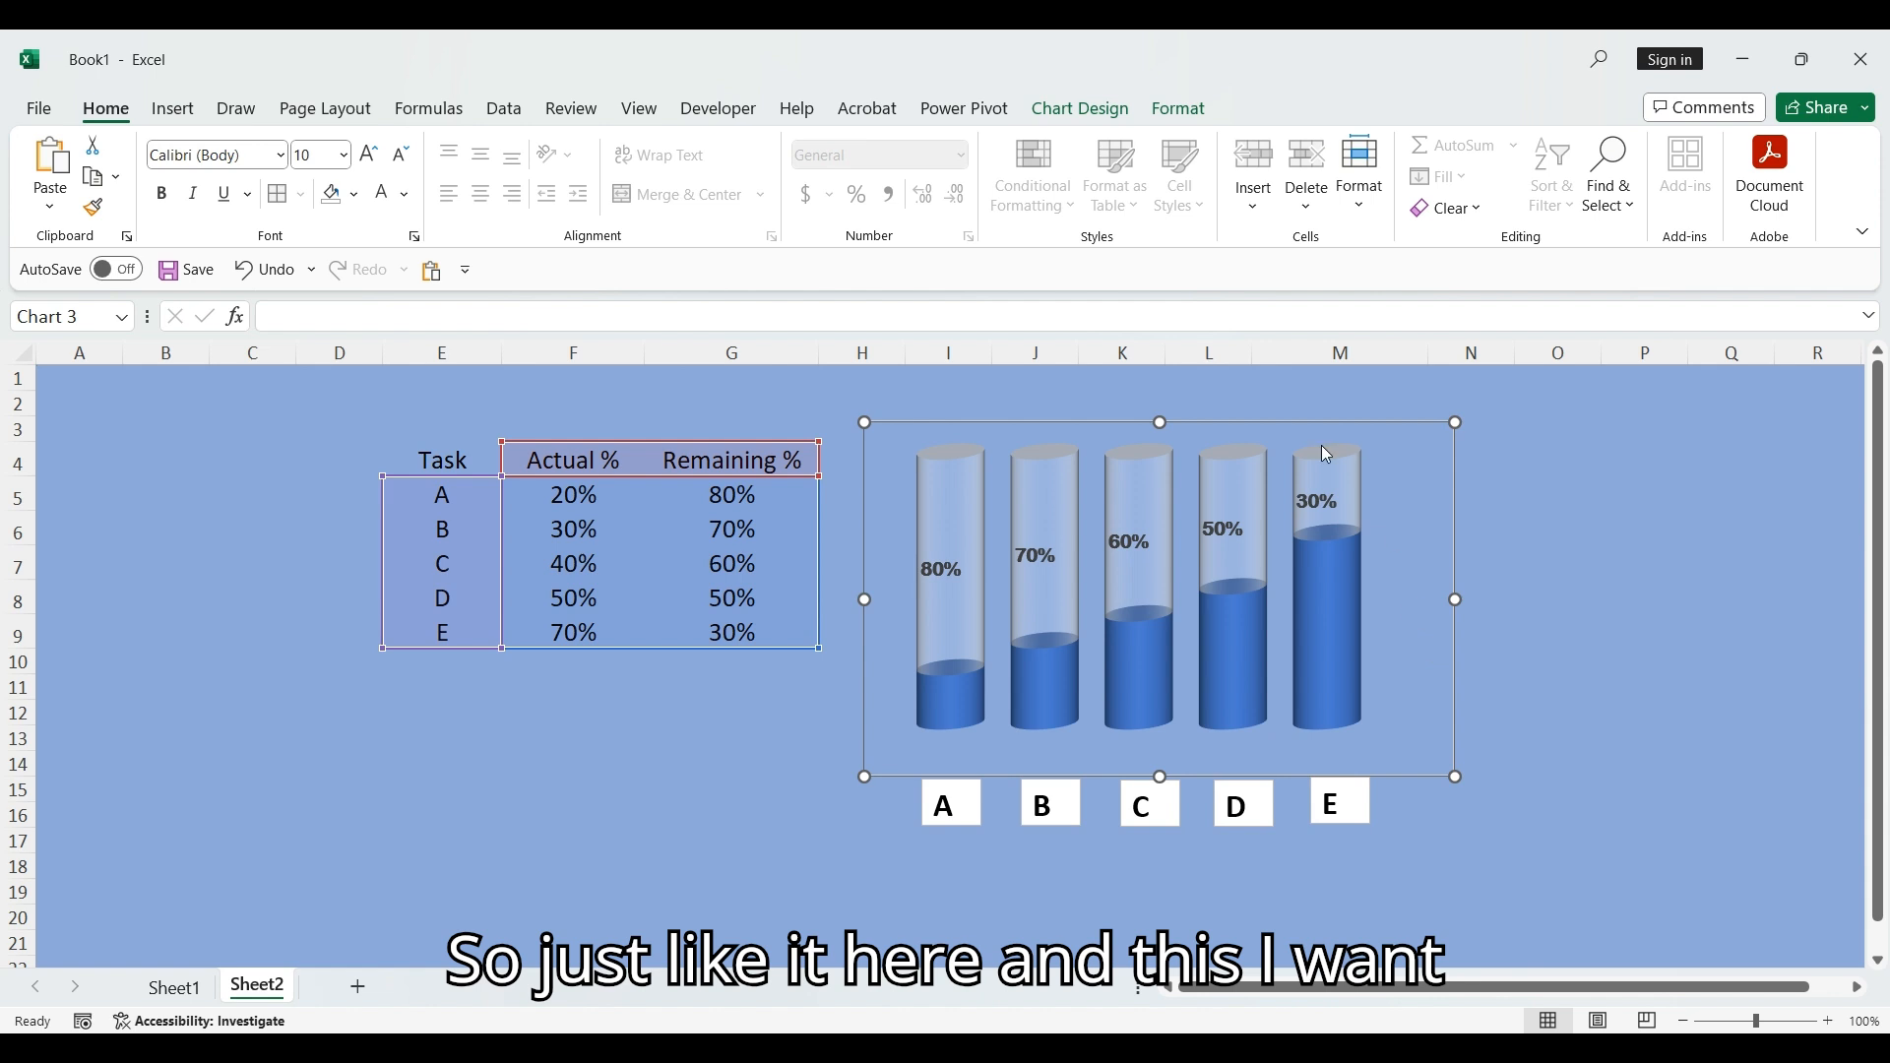
pyautogui.click(1547, 789)
pyautogui.click(1450, 551)
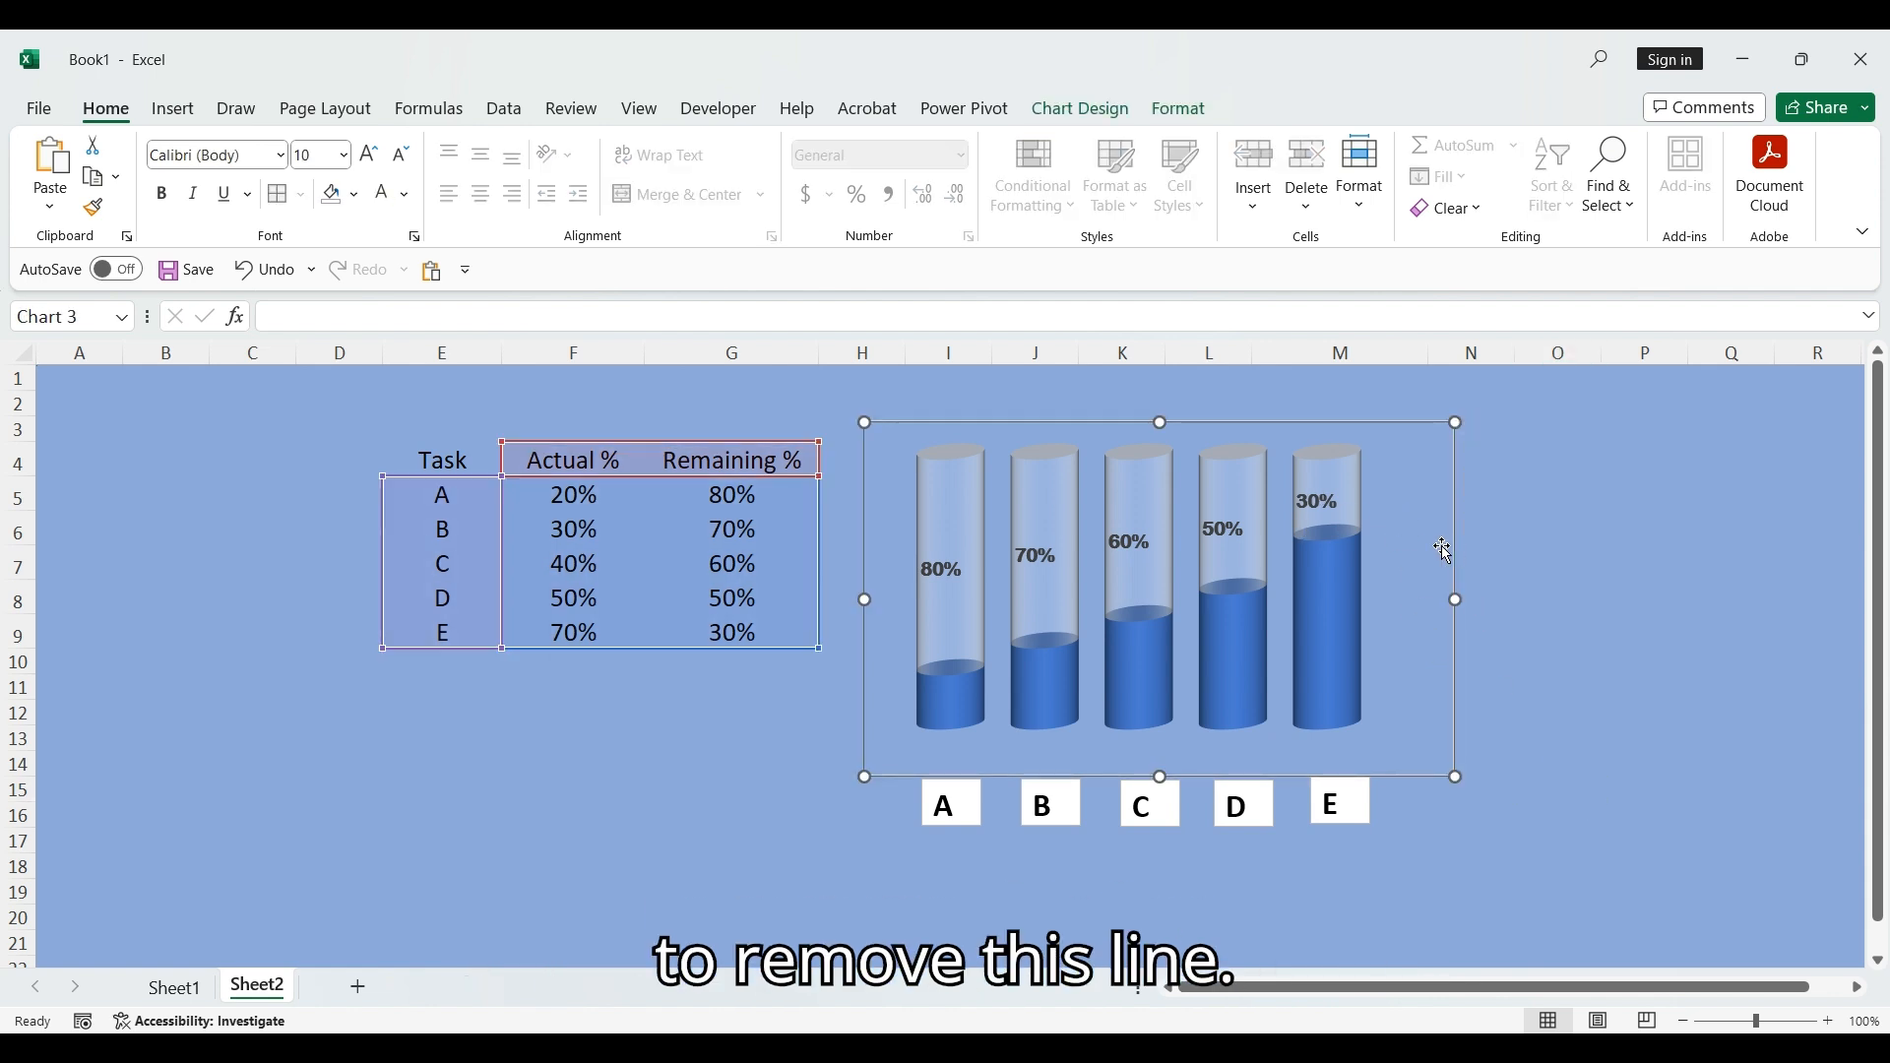
pyautogui.click(1184, 130)
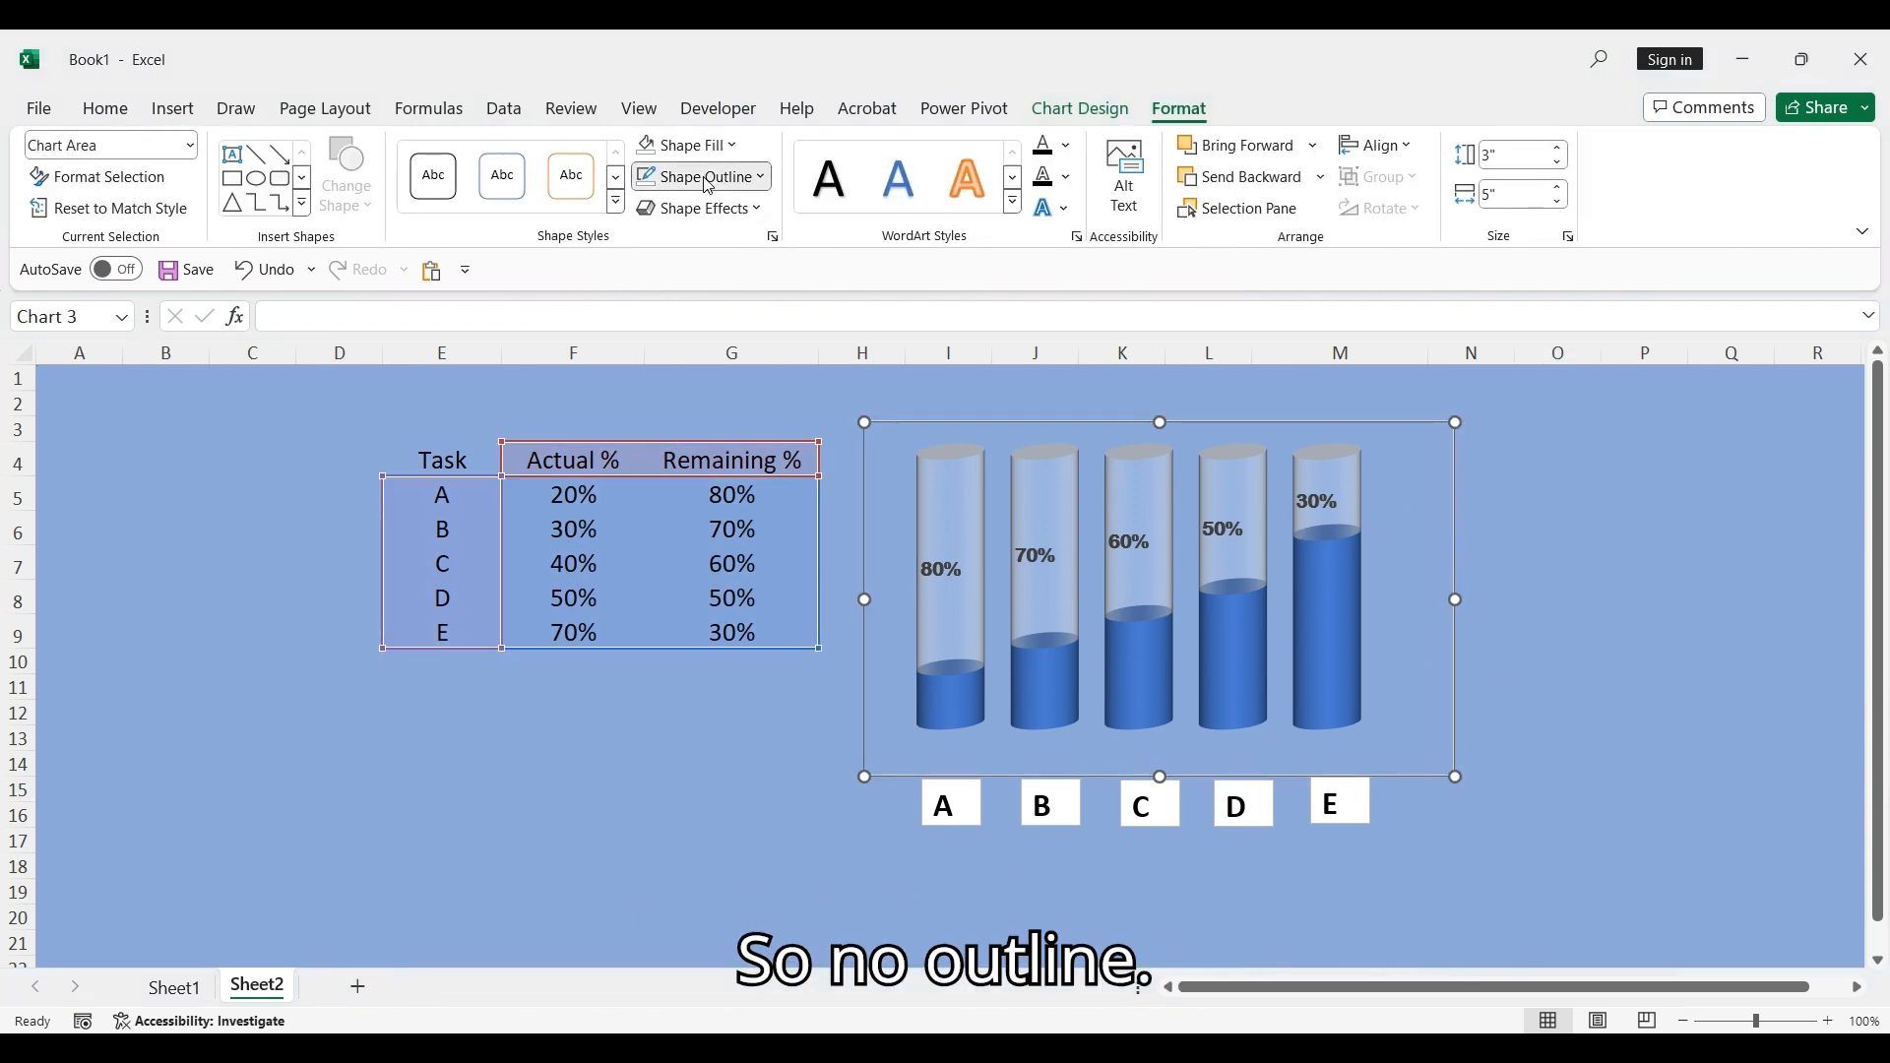
pyautogui.click(1708, 625)
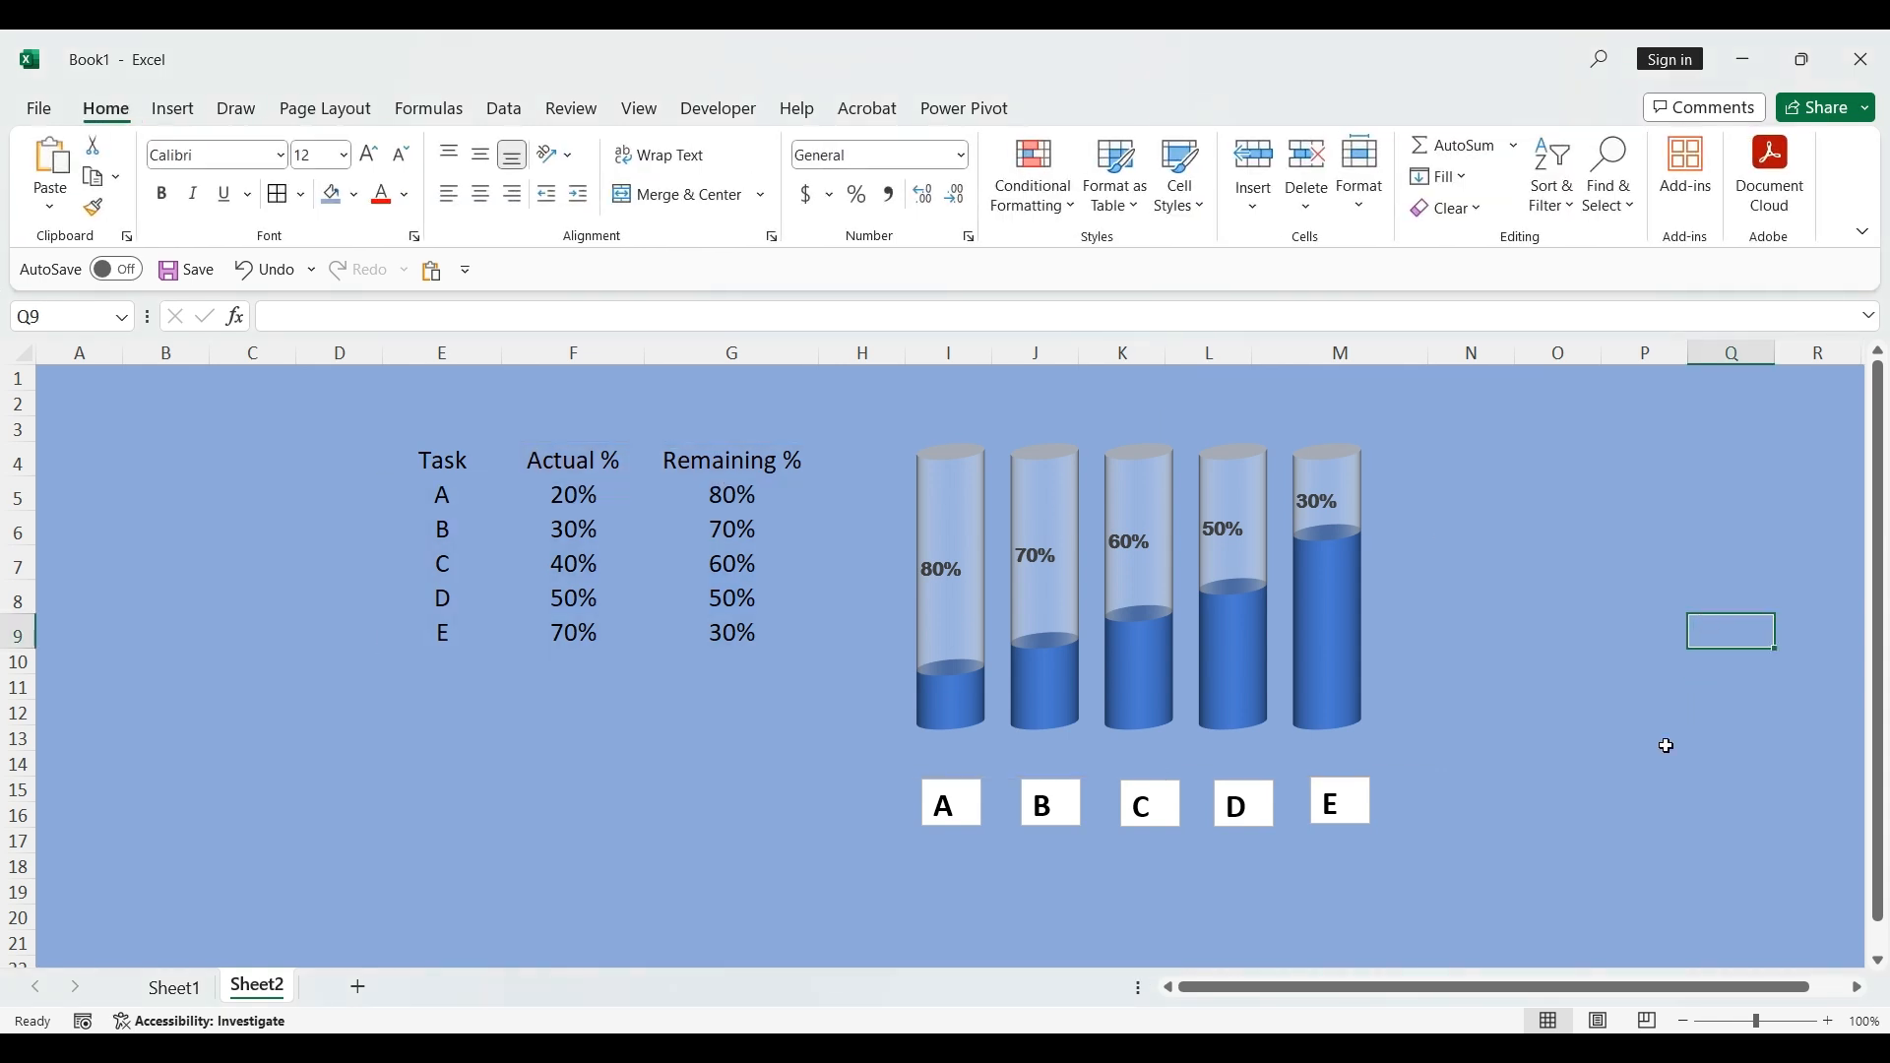
pyautogui.click(1526, 769)
pyautogui.click(1257, 805)
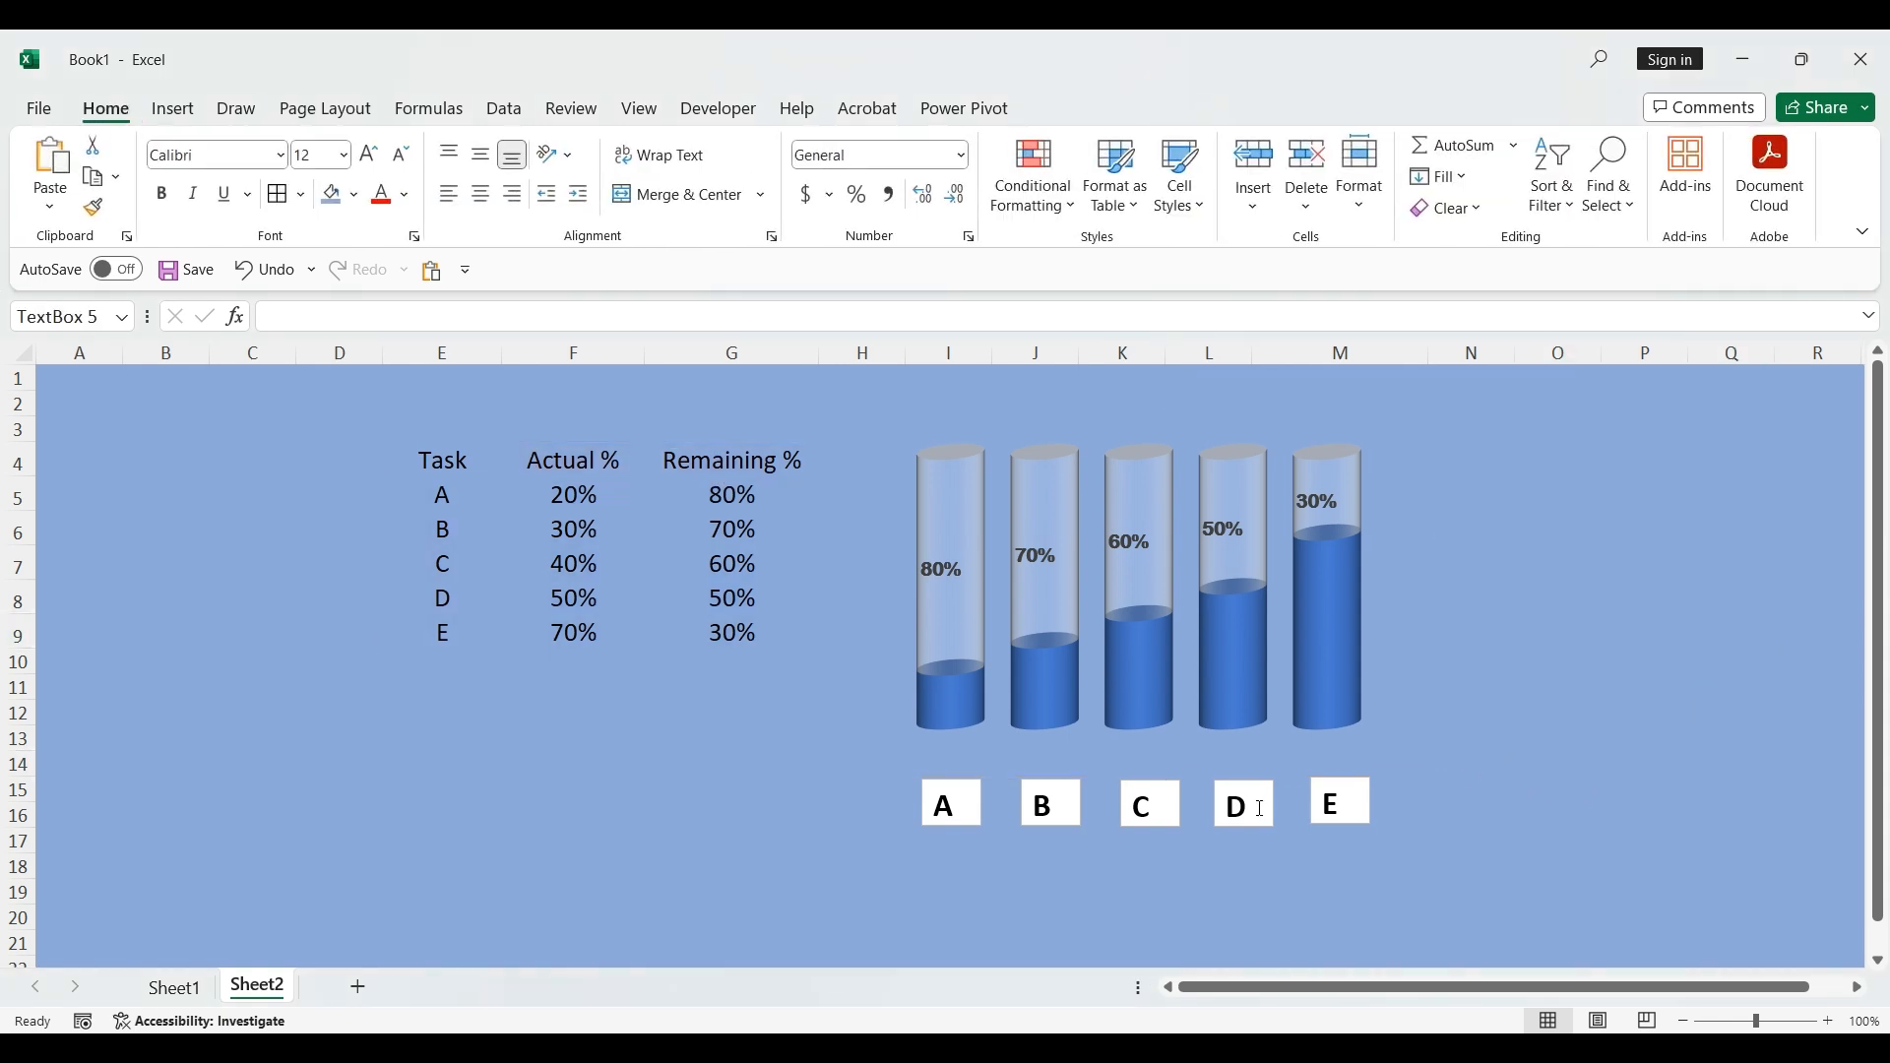
pyautogui.click(1335, 785)
pyautogui.click(1263, 793)
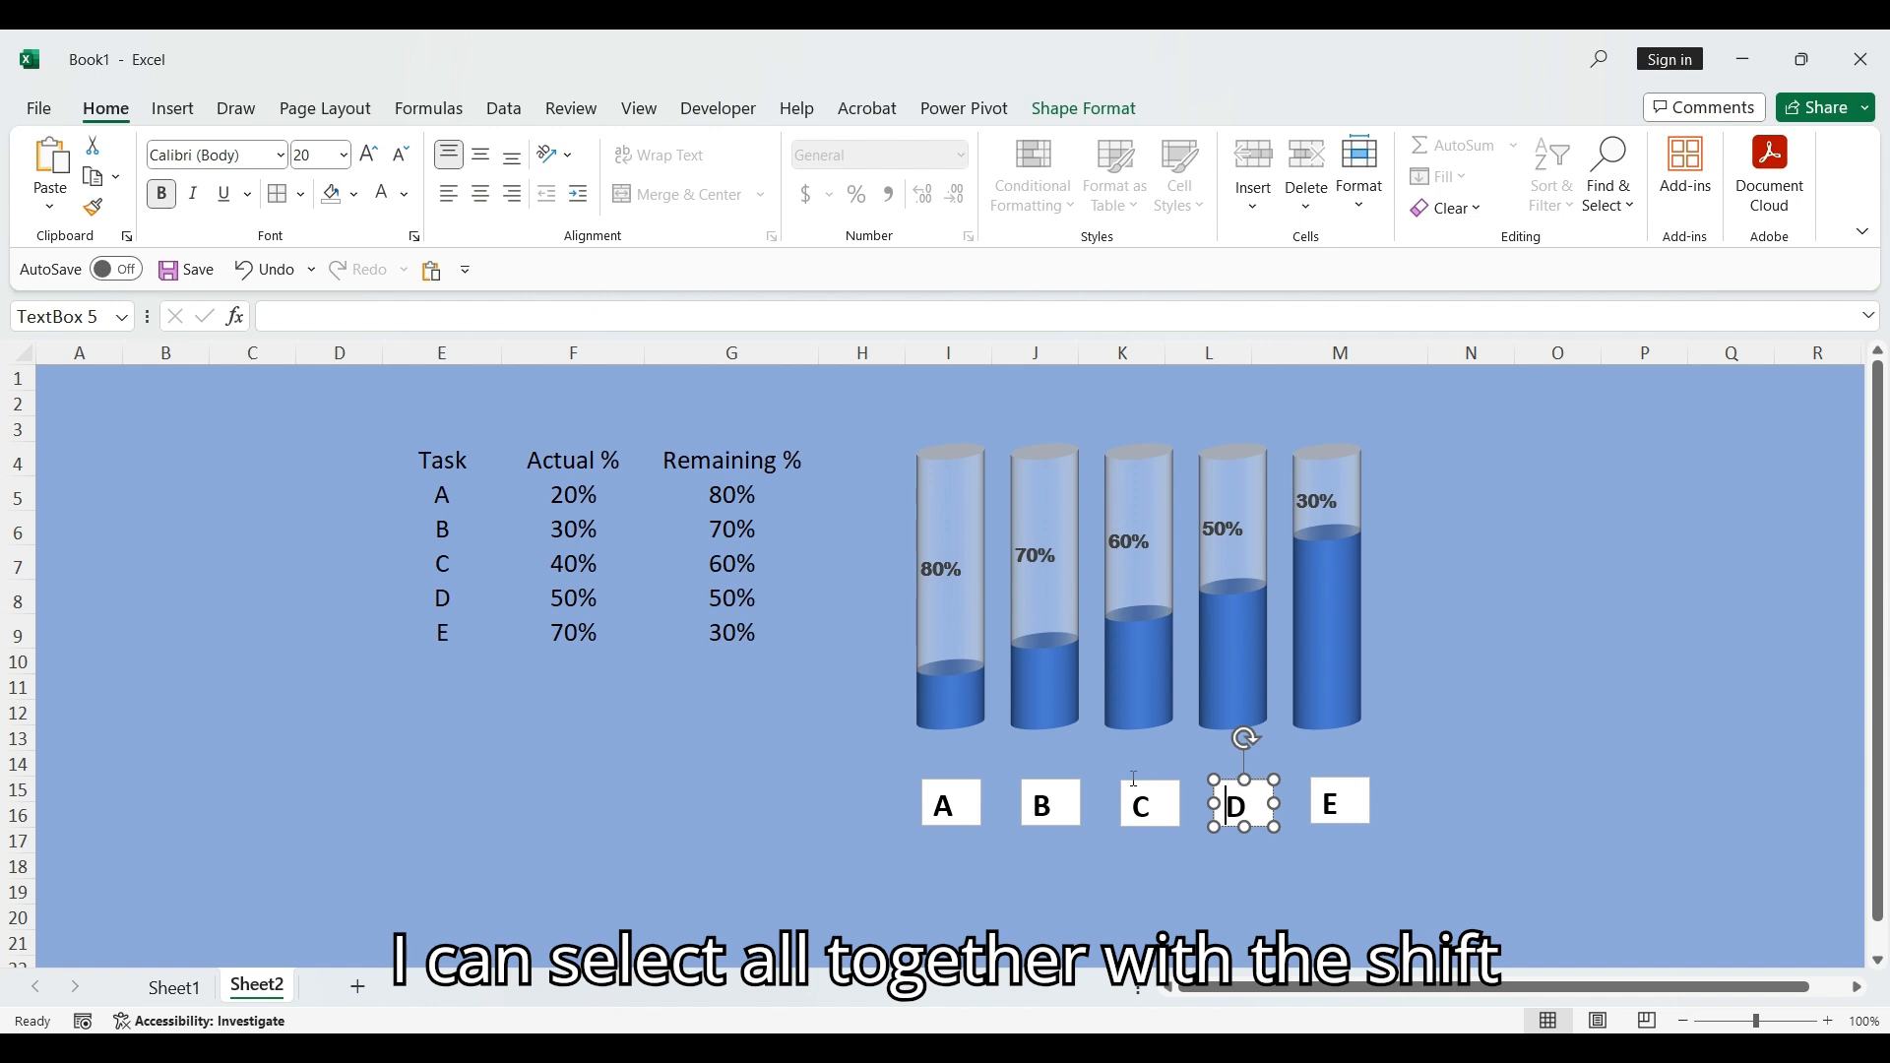
pyautogui.click(1467, 812)
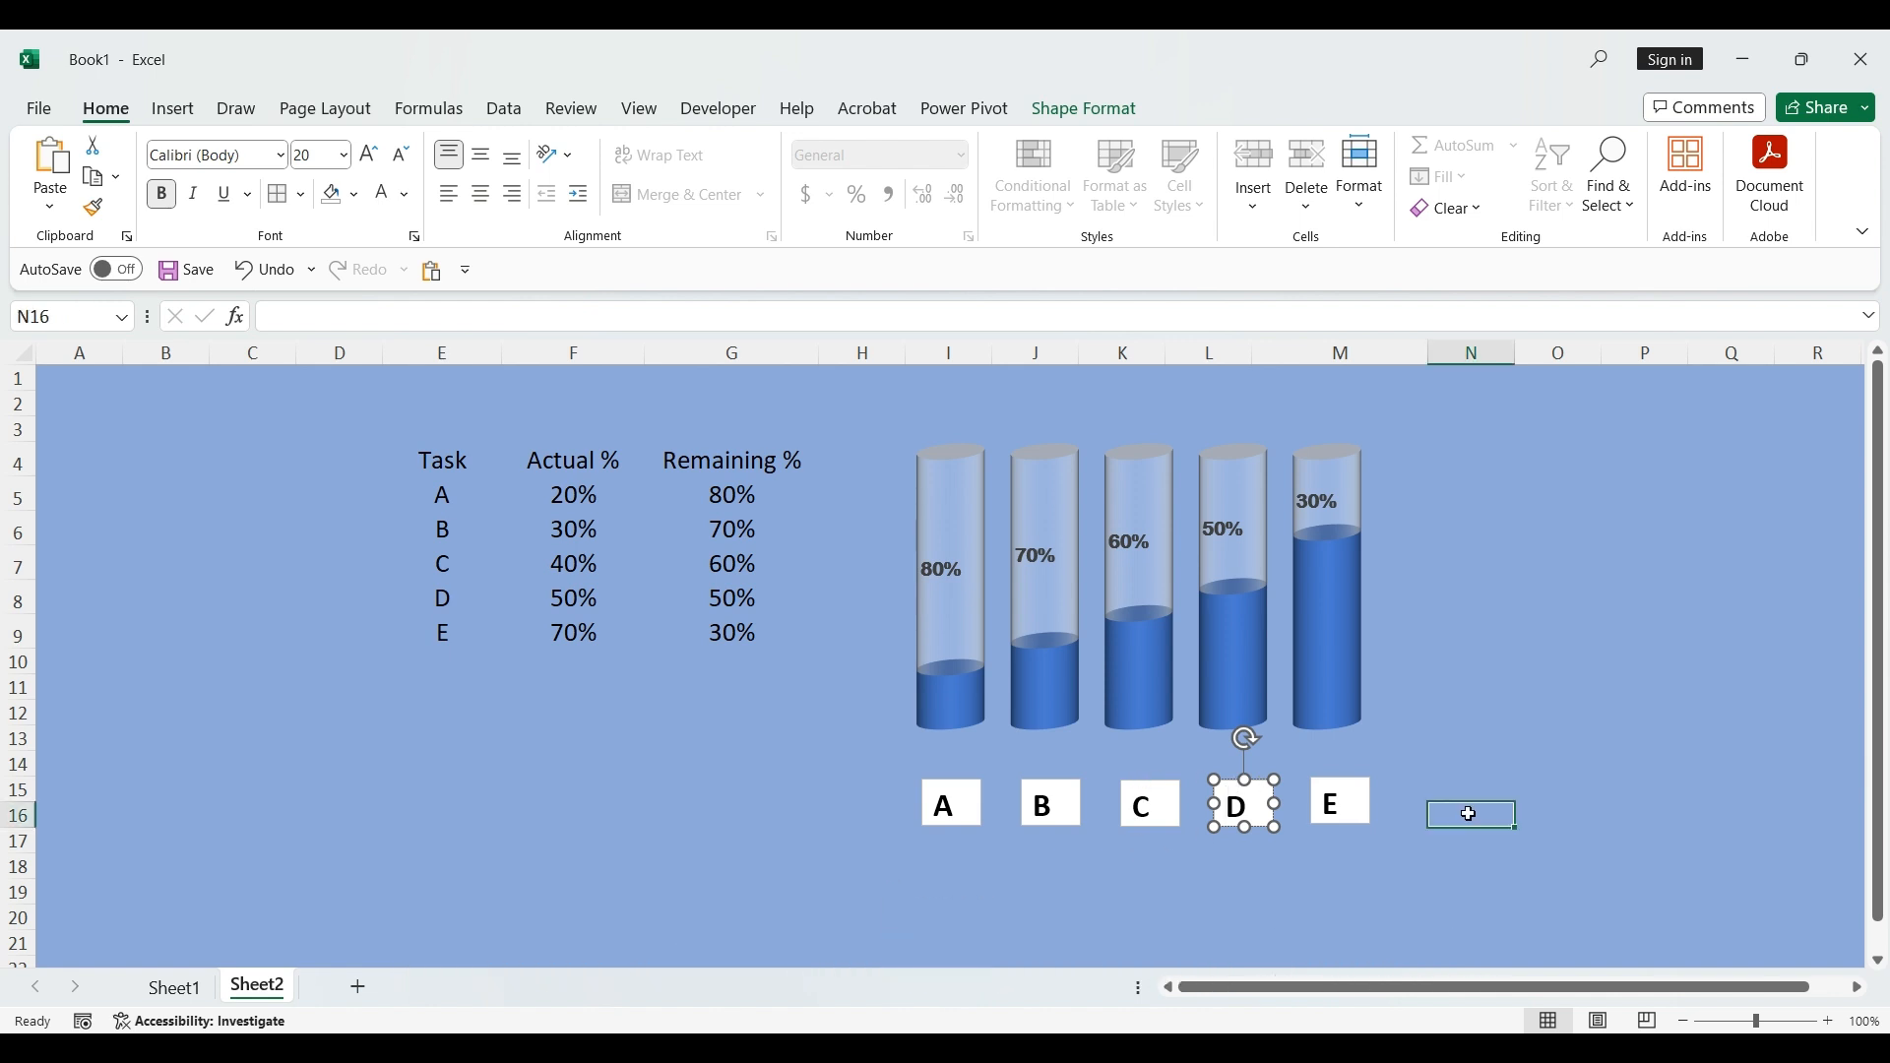
pyautogui.click(1371, 817)
pyautogui.click(1257, 788)
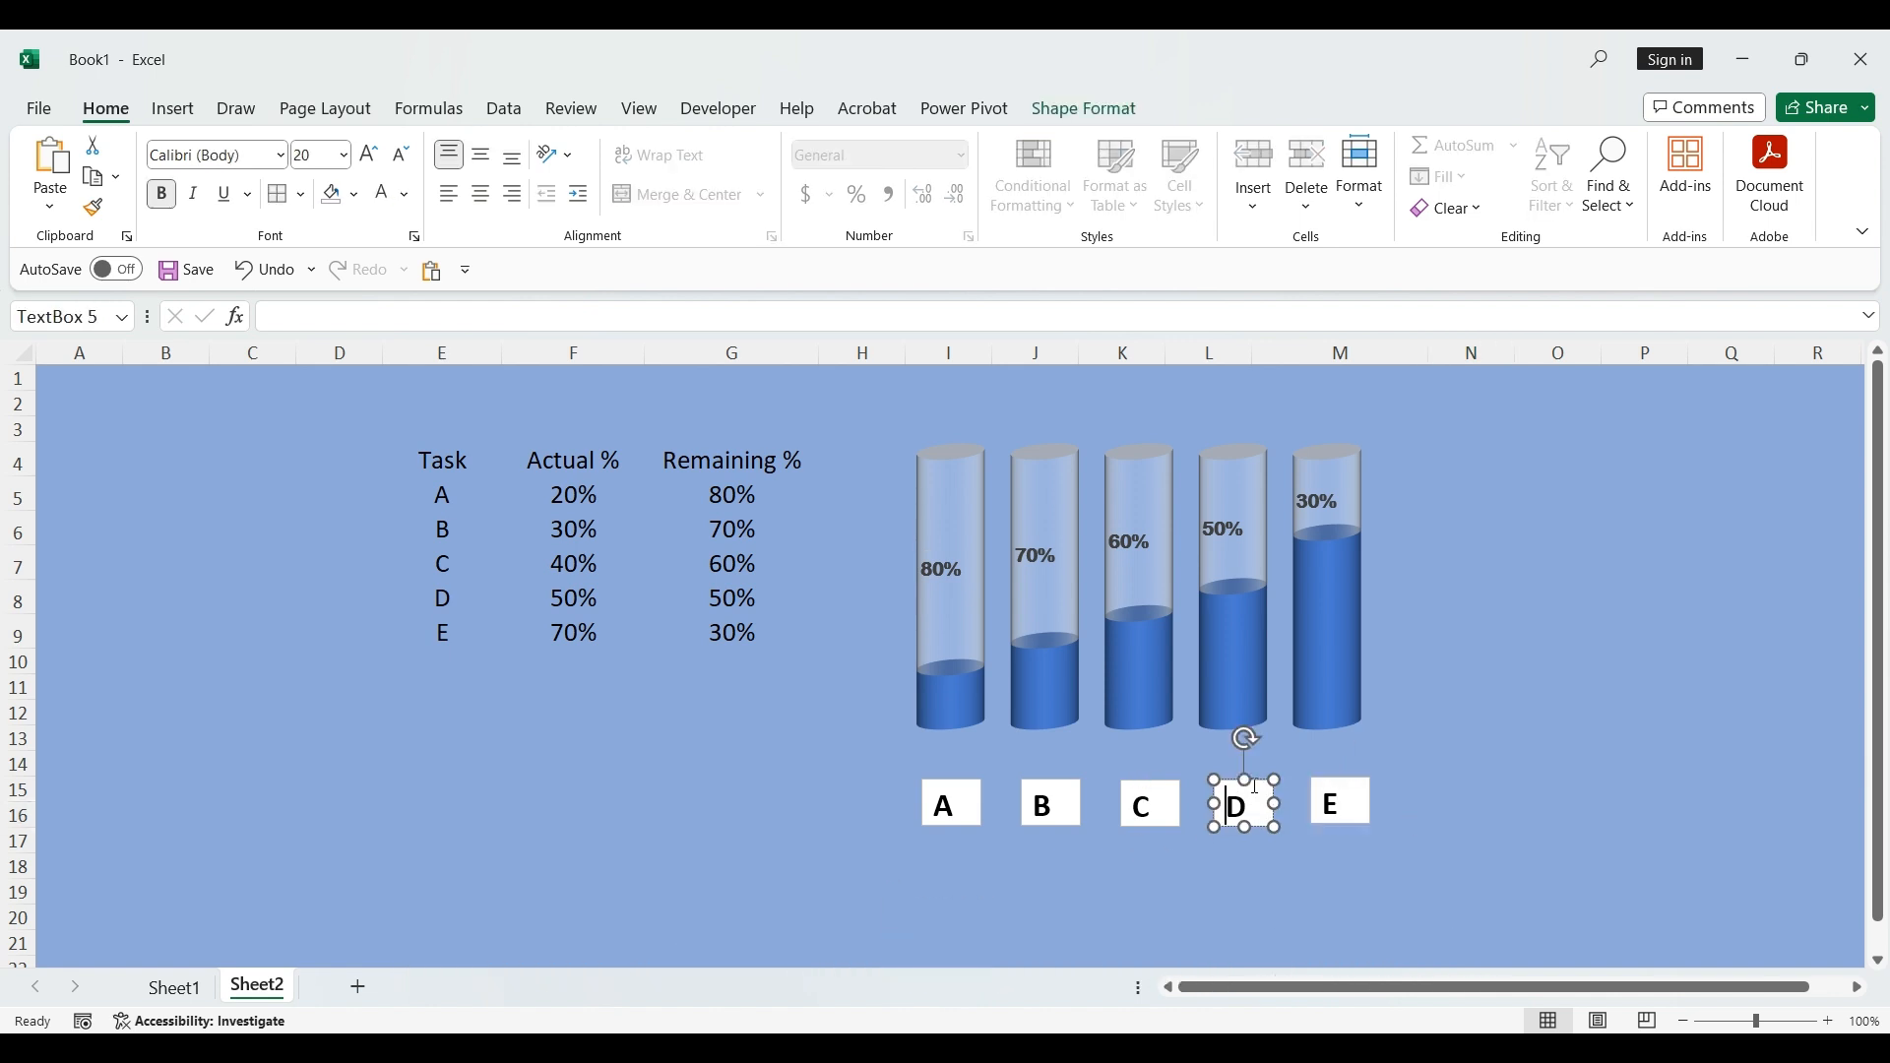
# Select all five task labels A to E together and move them up close beneath the cylinders.
pyautogui.click(972, 799)
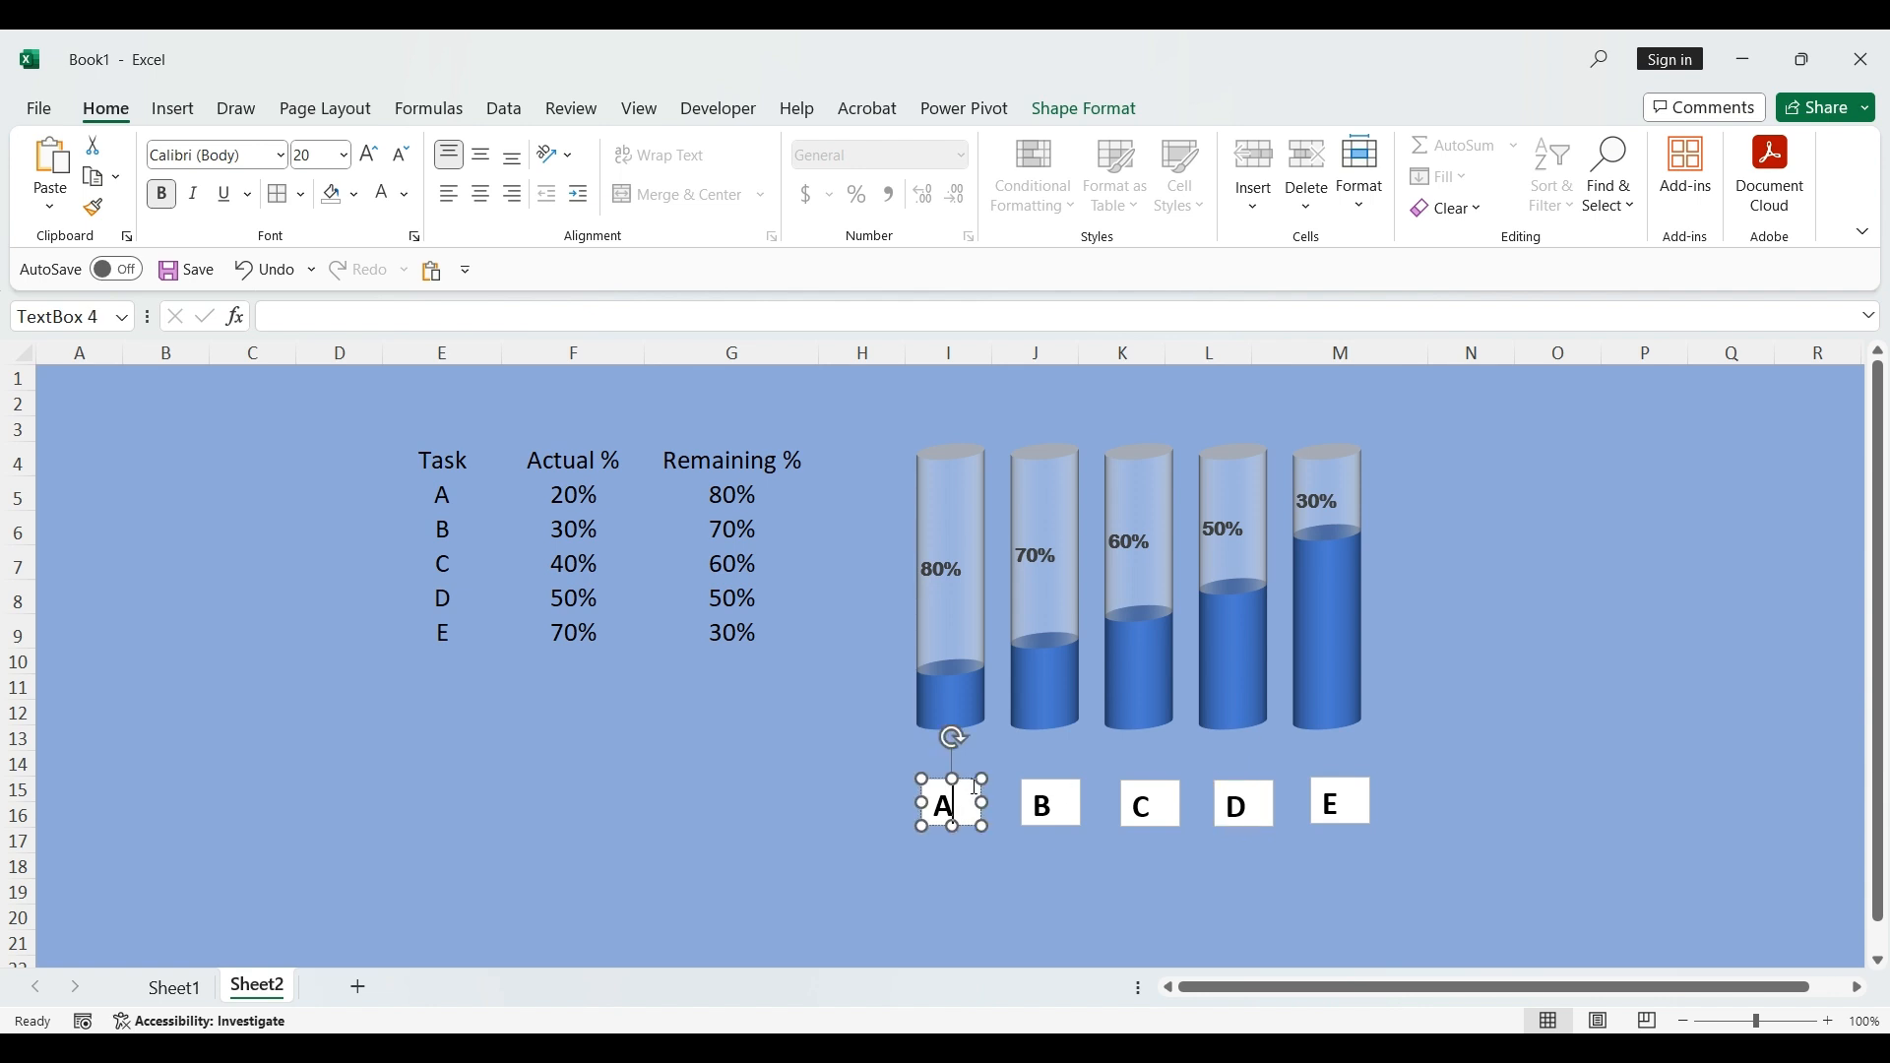
pyautogui.keyDown('shift'); pyautogui.click(1039, 783); pyautogui.keyUp('shift')
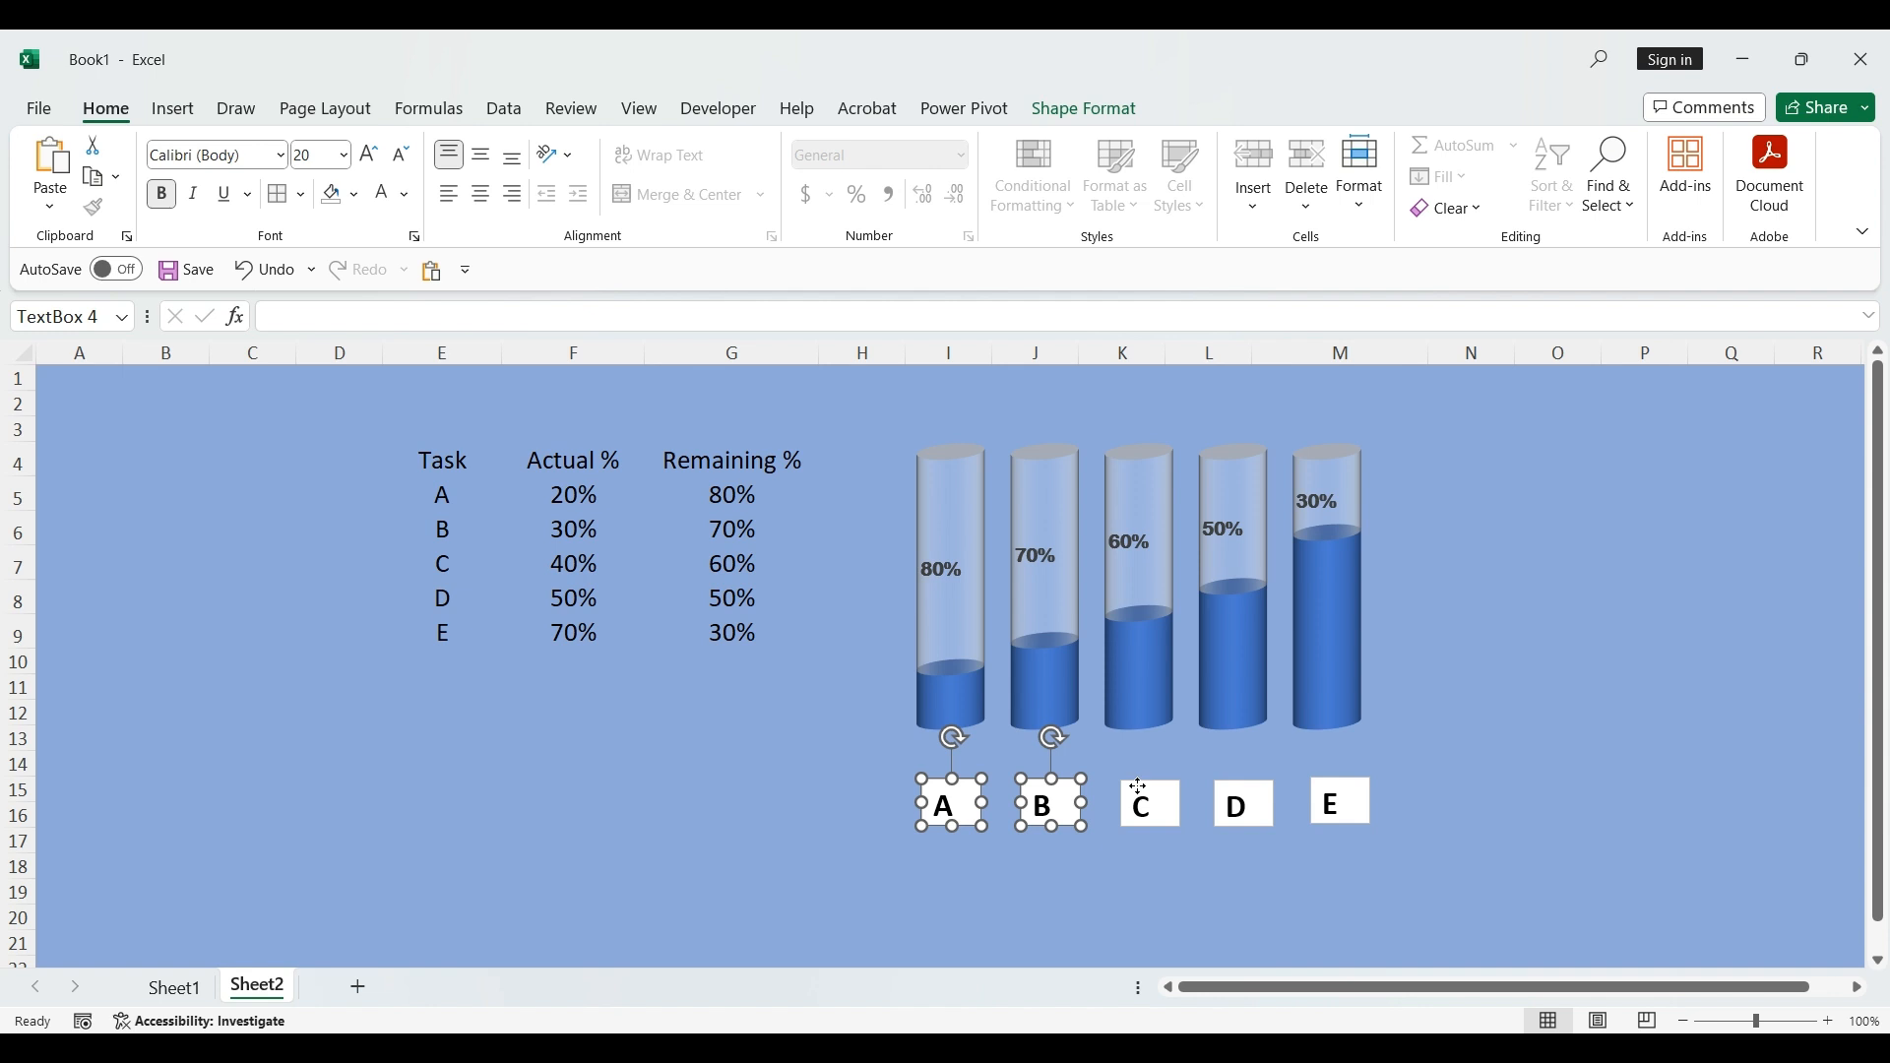
pyautogui.keyDown('shift'); pyautogui.click(1139, 788); pyautogui.keyUp('shift')
pyautogui.keyDown('shift'); pyautogui.click(1244, 784); pyautogui.keyUp('shift')
pyautogui.keyDown('shift'); pyautogui.click(1340, 777); pyautogui.keyUp('shift')
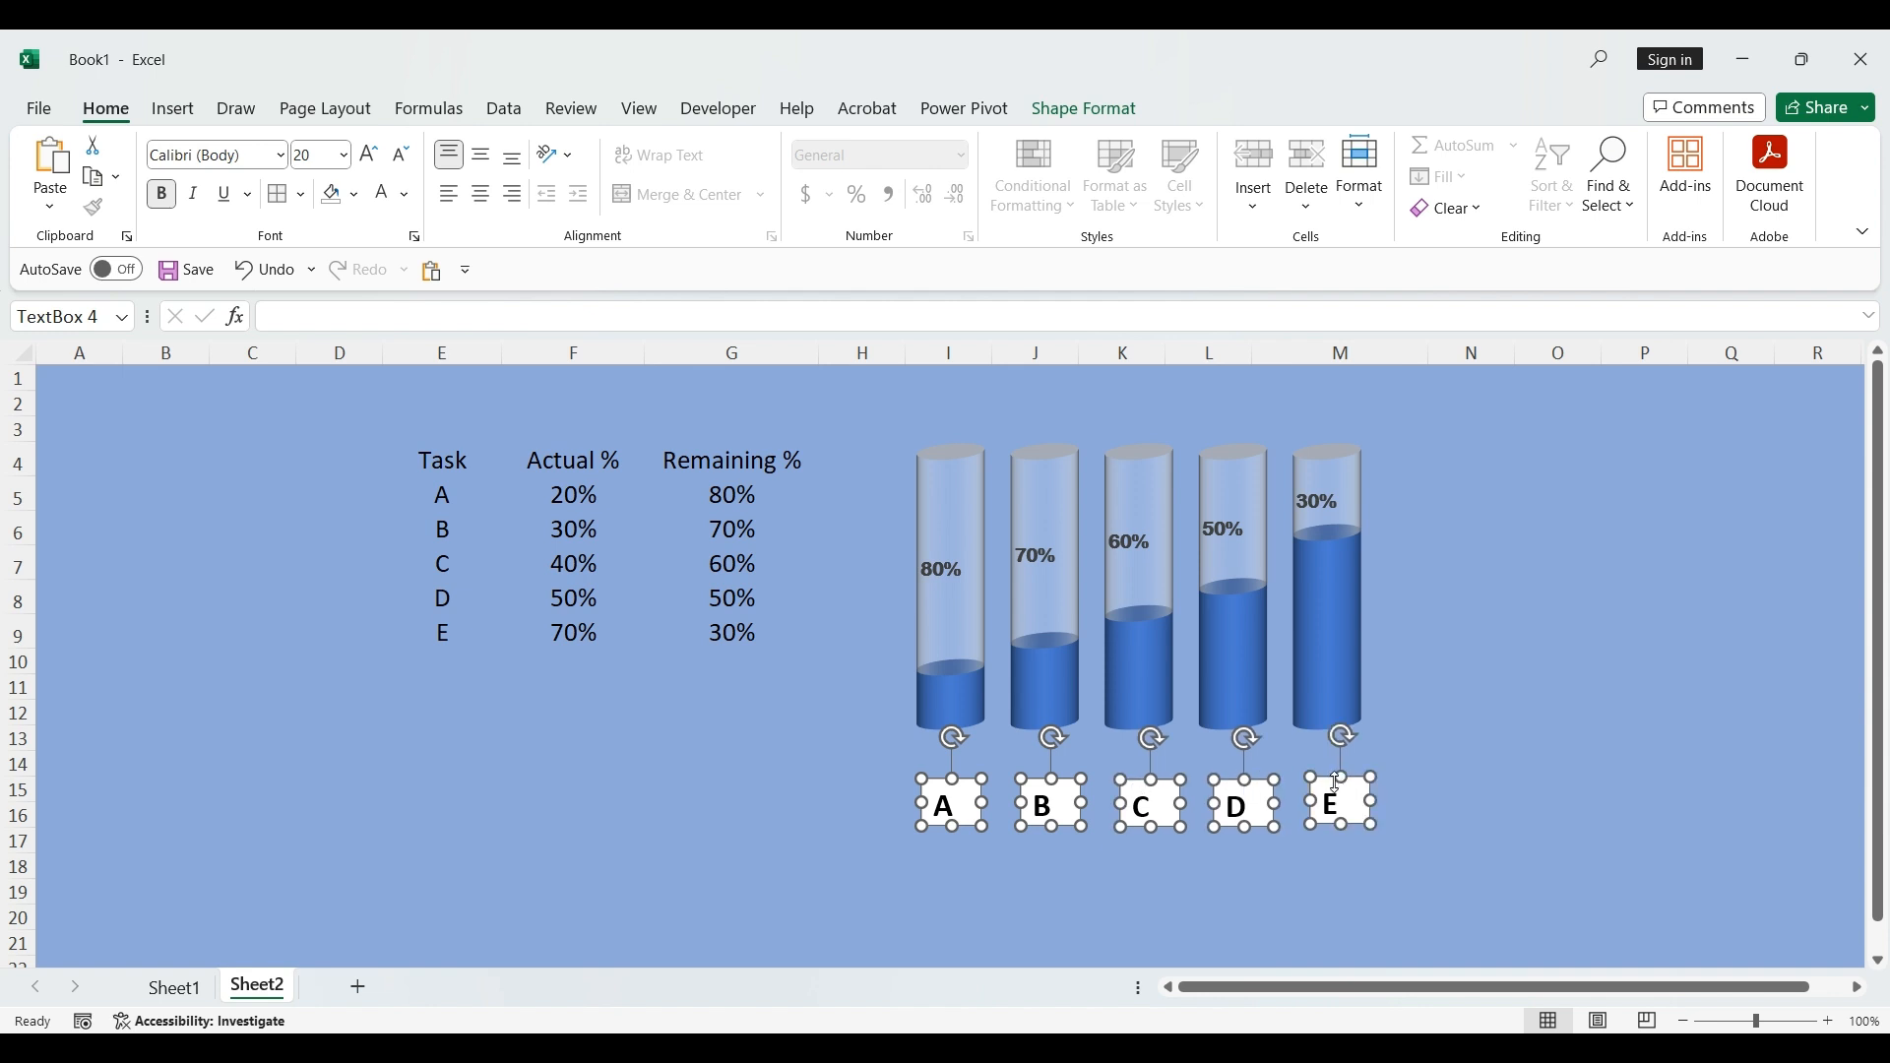
pyautogui.moveTo(1267, 787); pyautogui.dragTo(1256, 752)
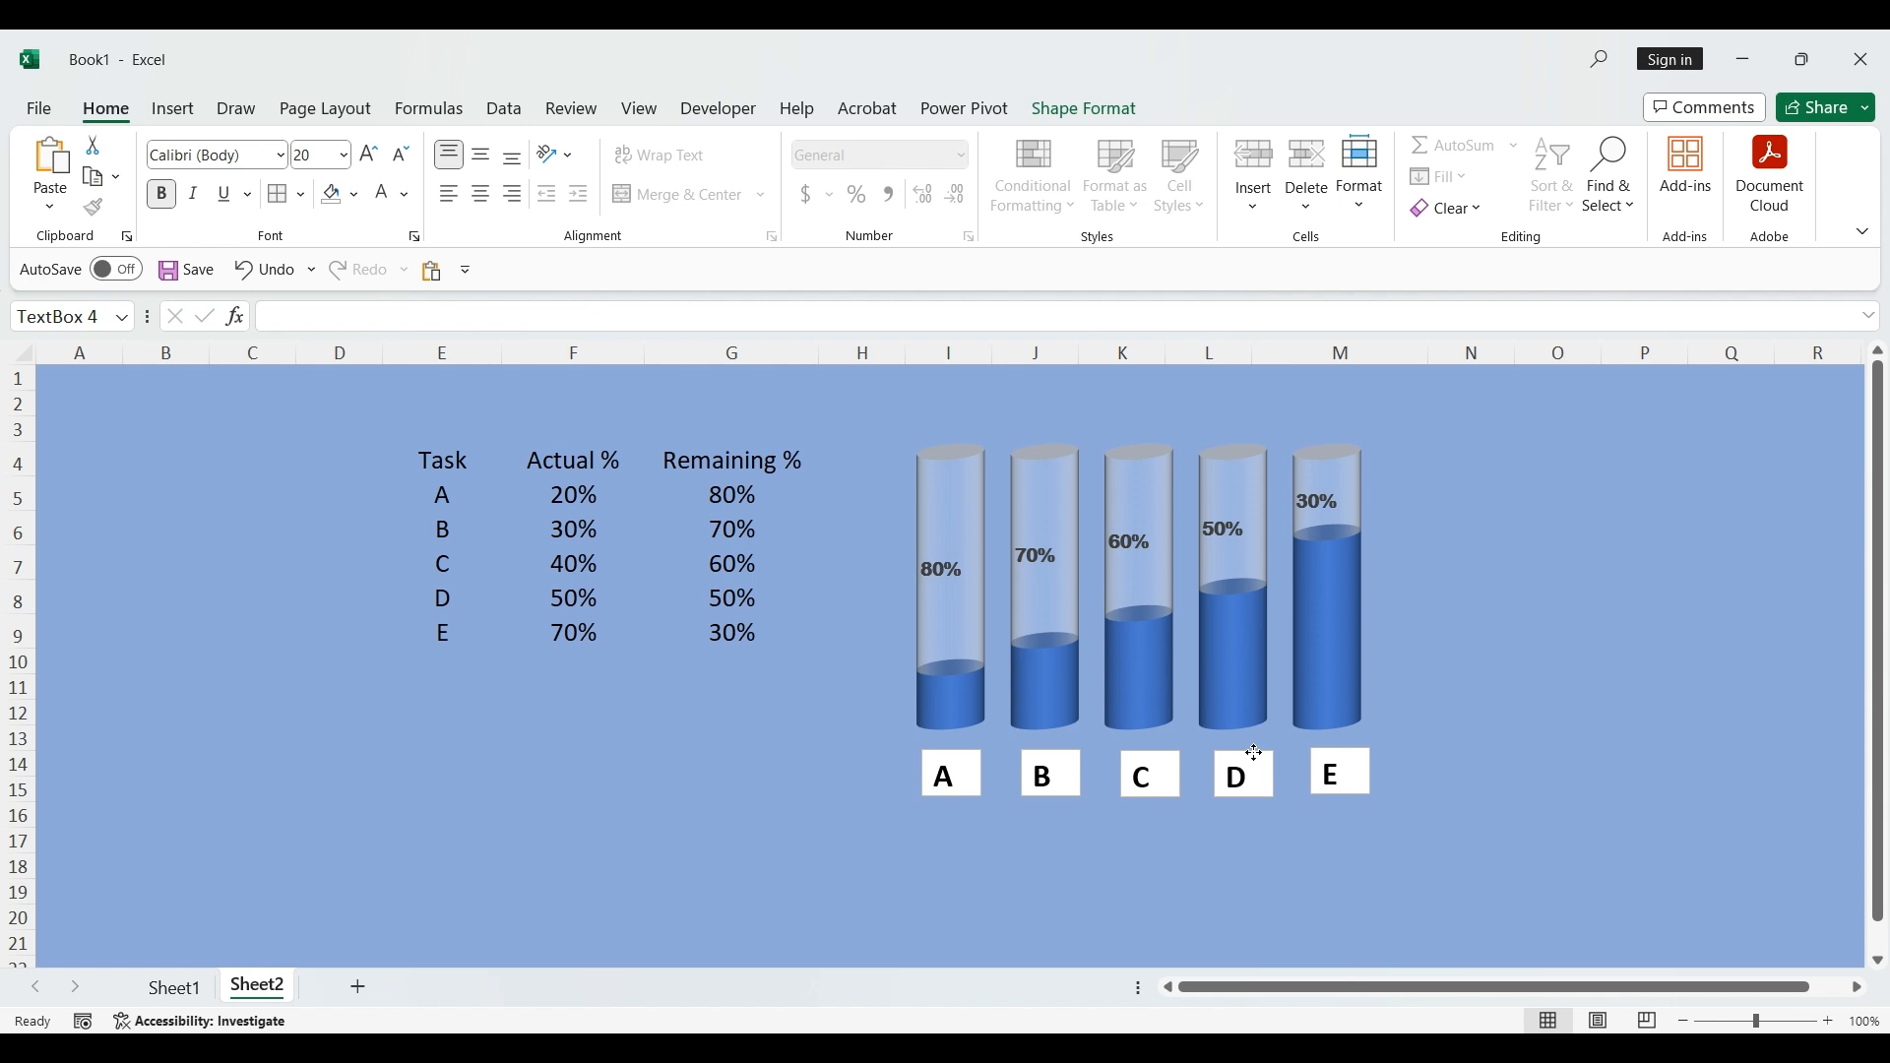
pyautogui.click(1572, 589)
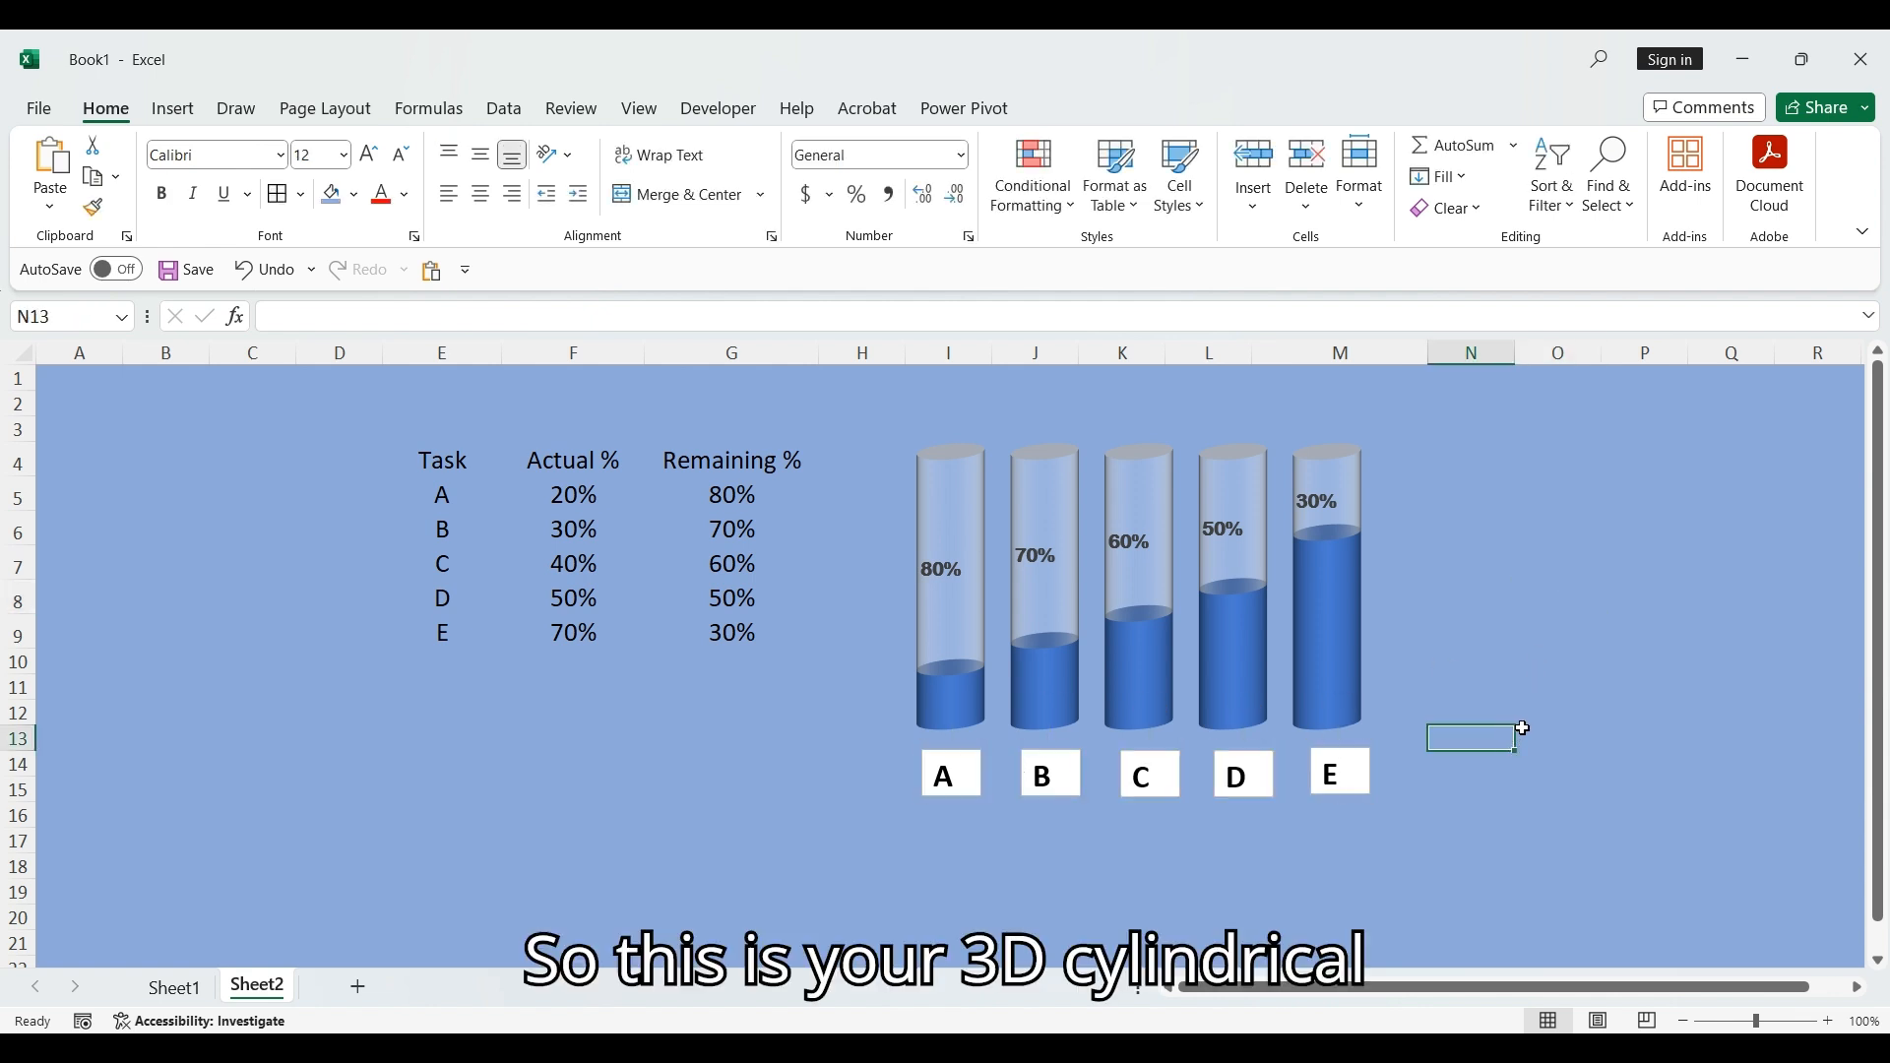